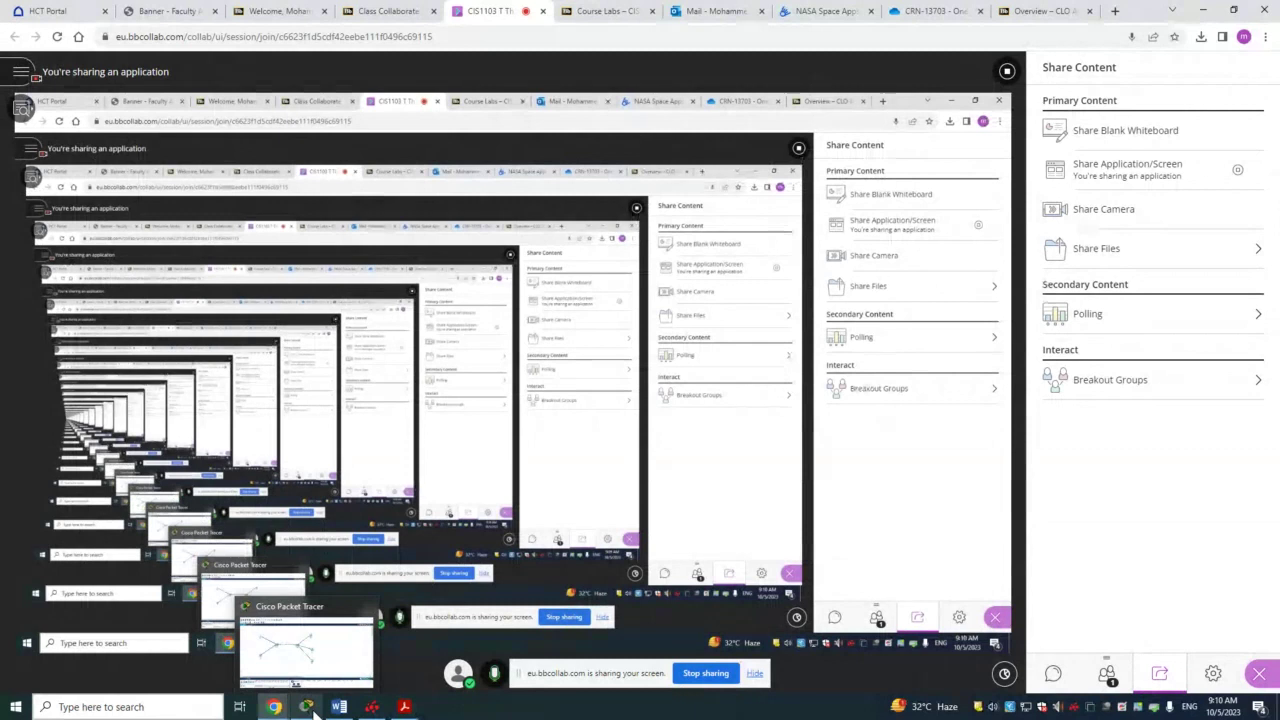
Save the current two-switch, five-PC network under the file name 'lab 4.5'.
{"action": "left_click", "coordinate": [306, 707]}
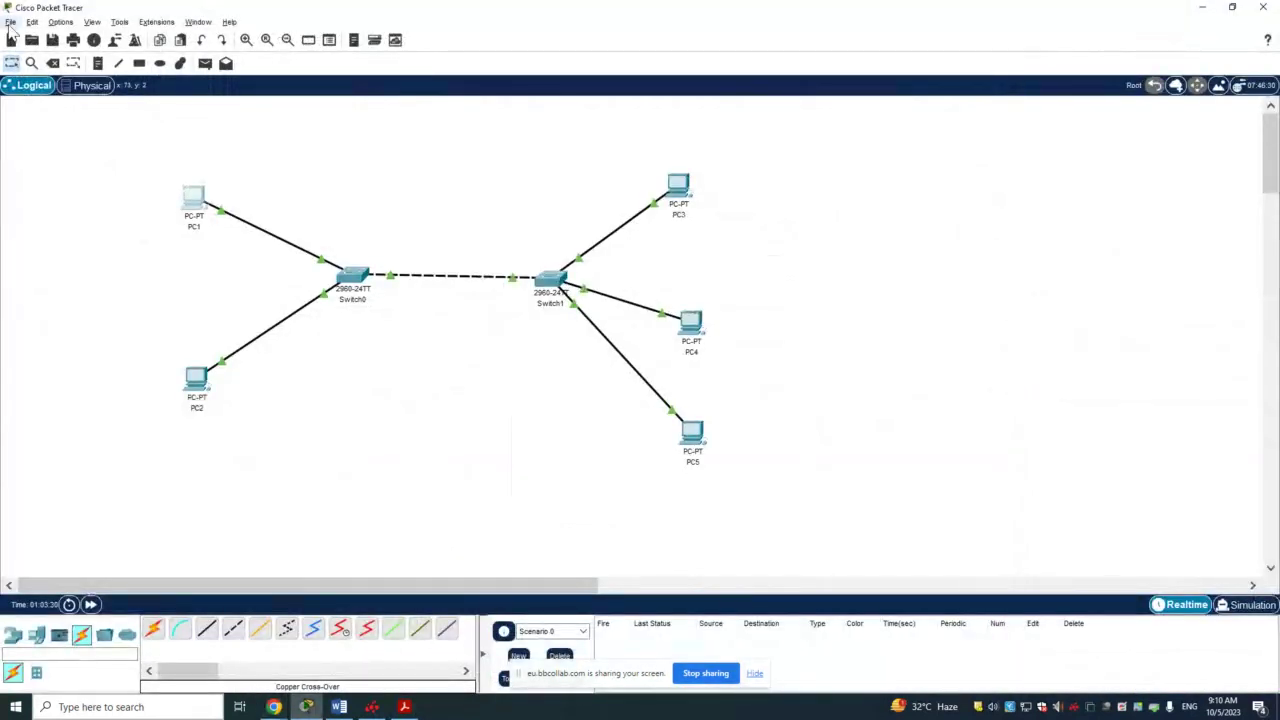
{"action": "left_click", "coordinate": [10, 22]}
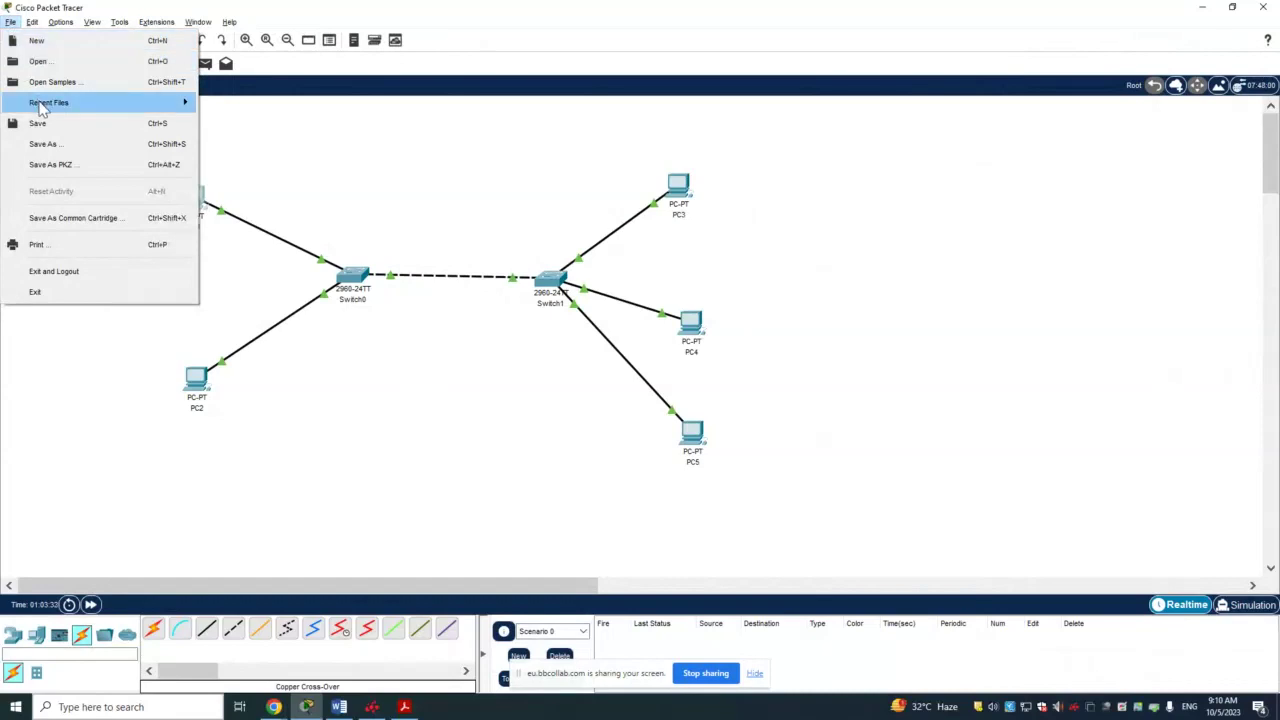
{"action": "left_click", "coordinate": [45, 124]}
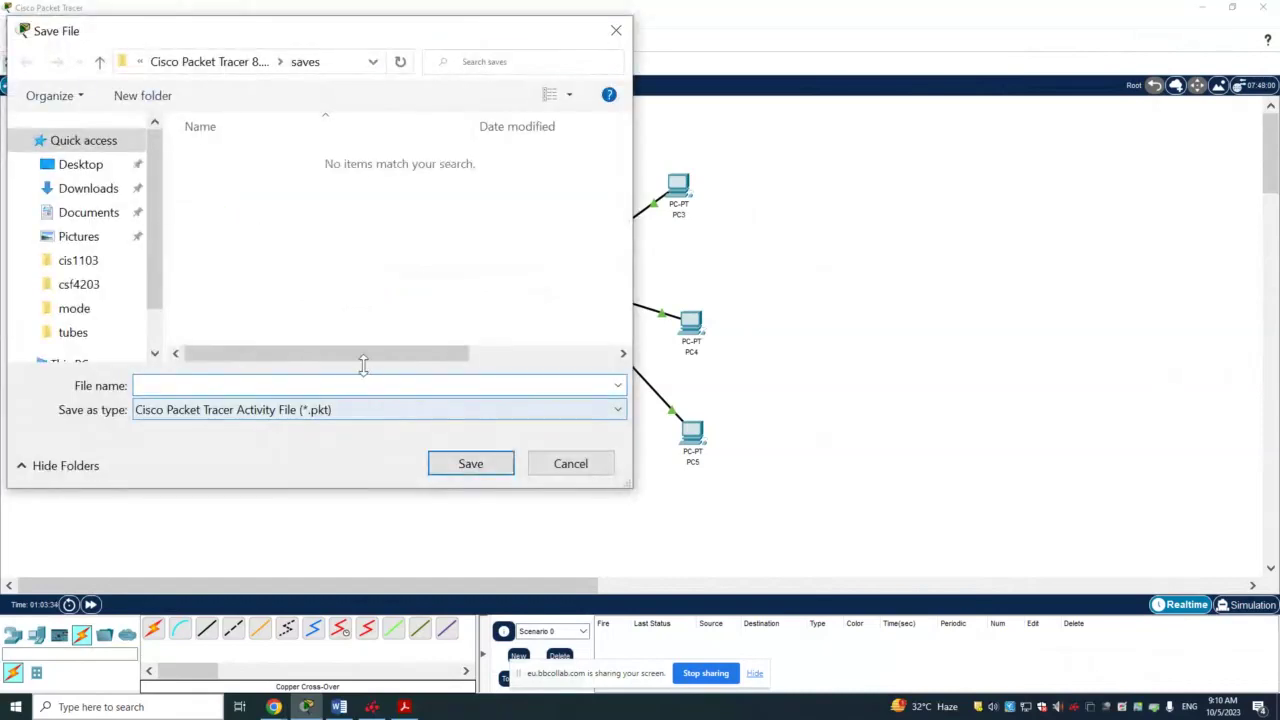
{"action": "type", "text": "ab4.5"}
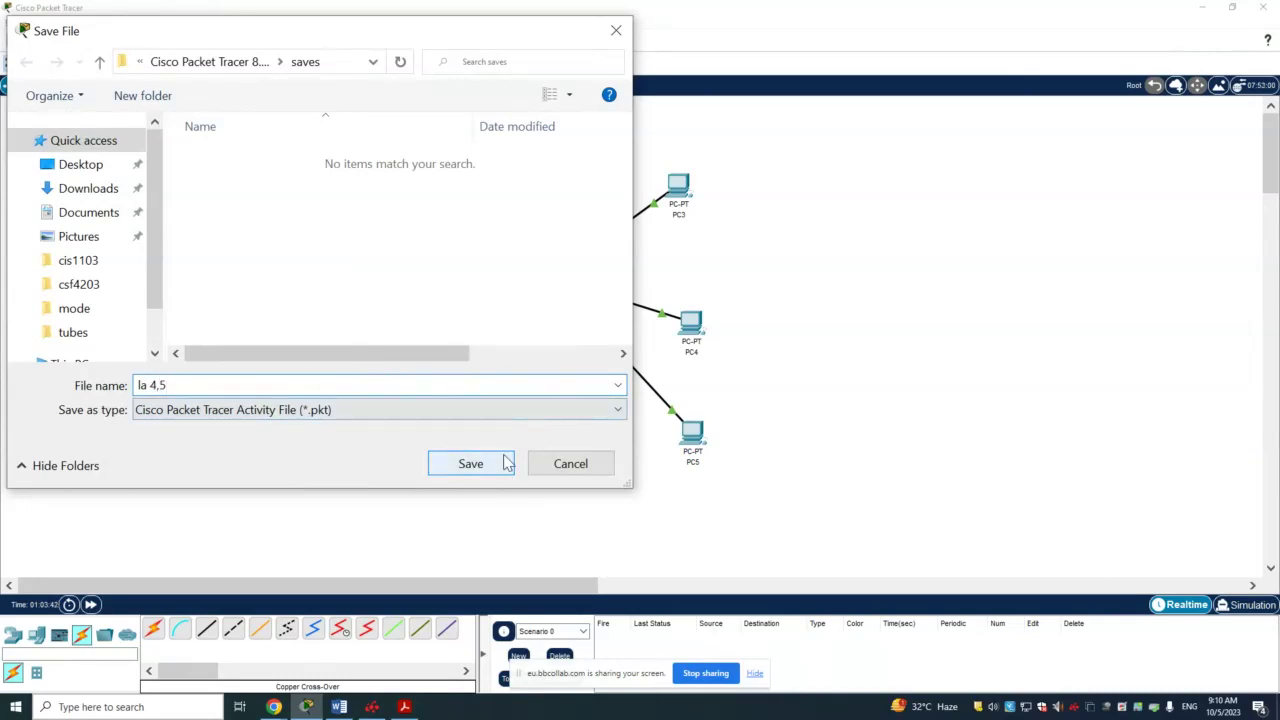
{"action": "left_click", "coordinate": [146, 386]}
{"action": "type", "text": "b"}
{"action": "left_click", "coordinate": [440, 465]}
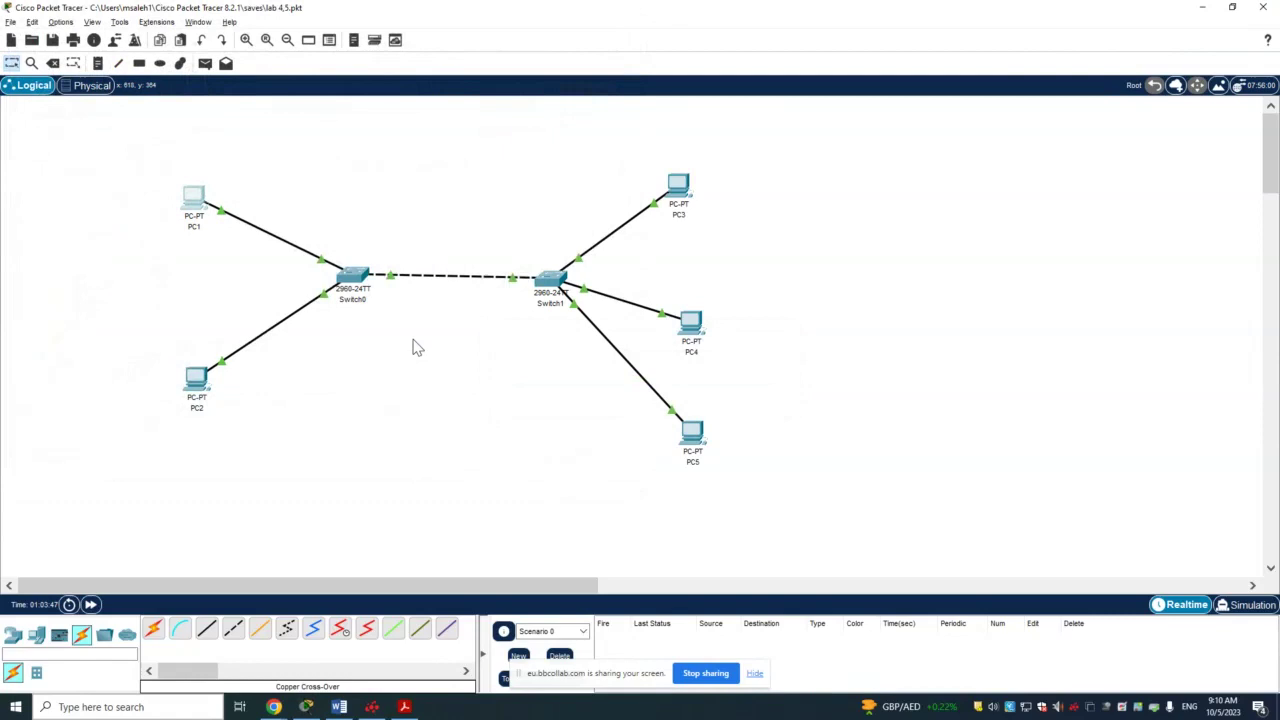
Start a blank network, discarding changes to the previous lab without saving.
{"action": "left_click", "coordinate": [10, 22]}
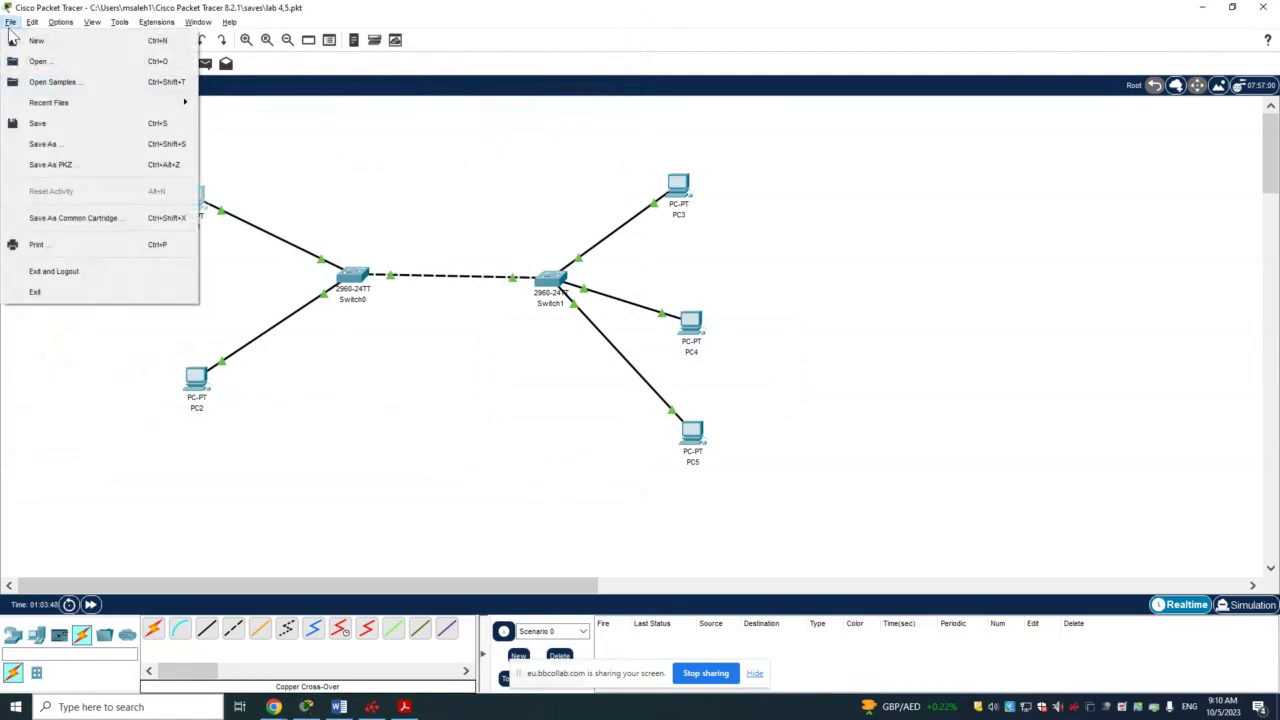
{"action": "left_click", "coordinate": [36, 40]}
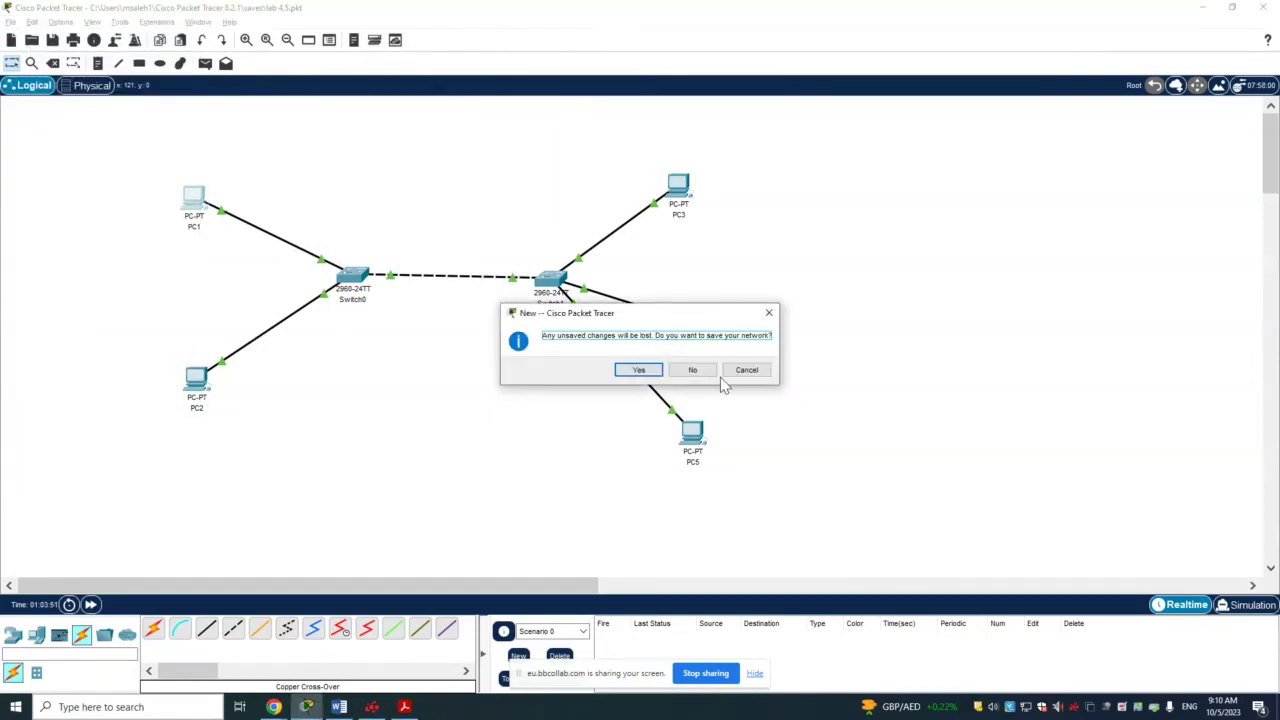
{"action": "left_click", "coordinate": [692, 370]}
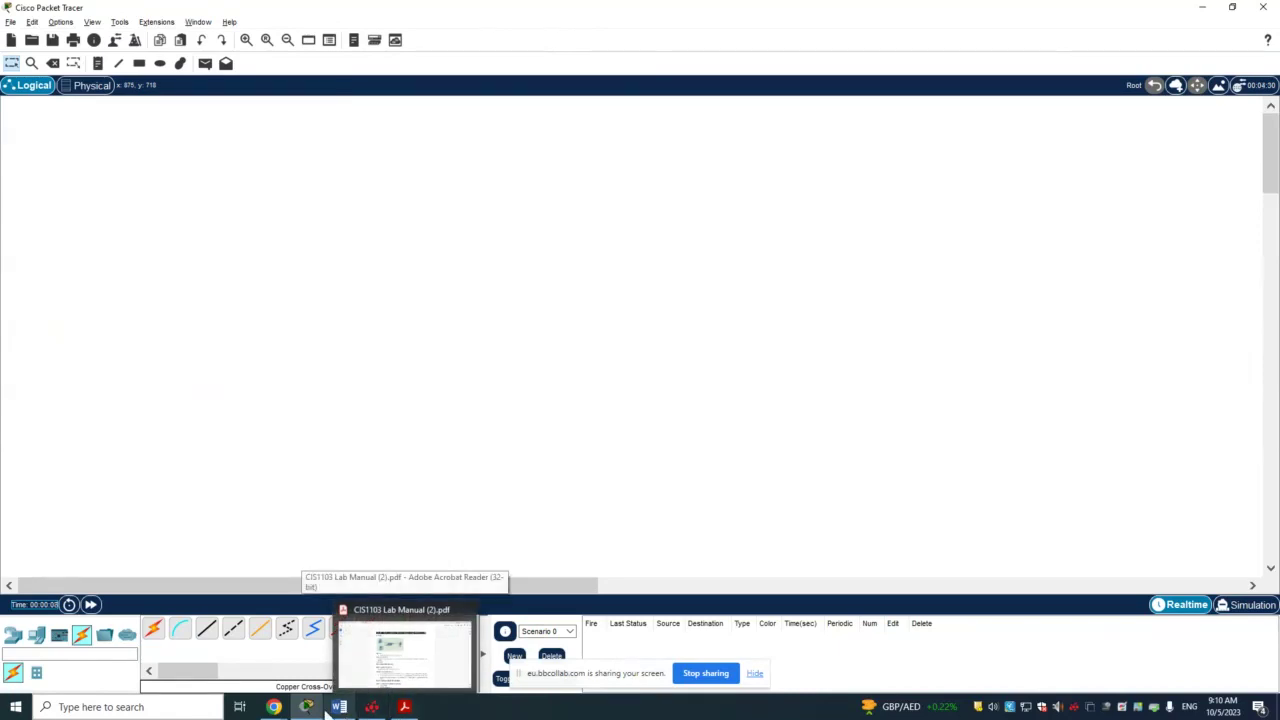
{"action": "mouse_move", "coordinate": [273, 707]}
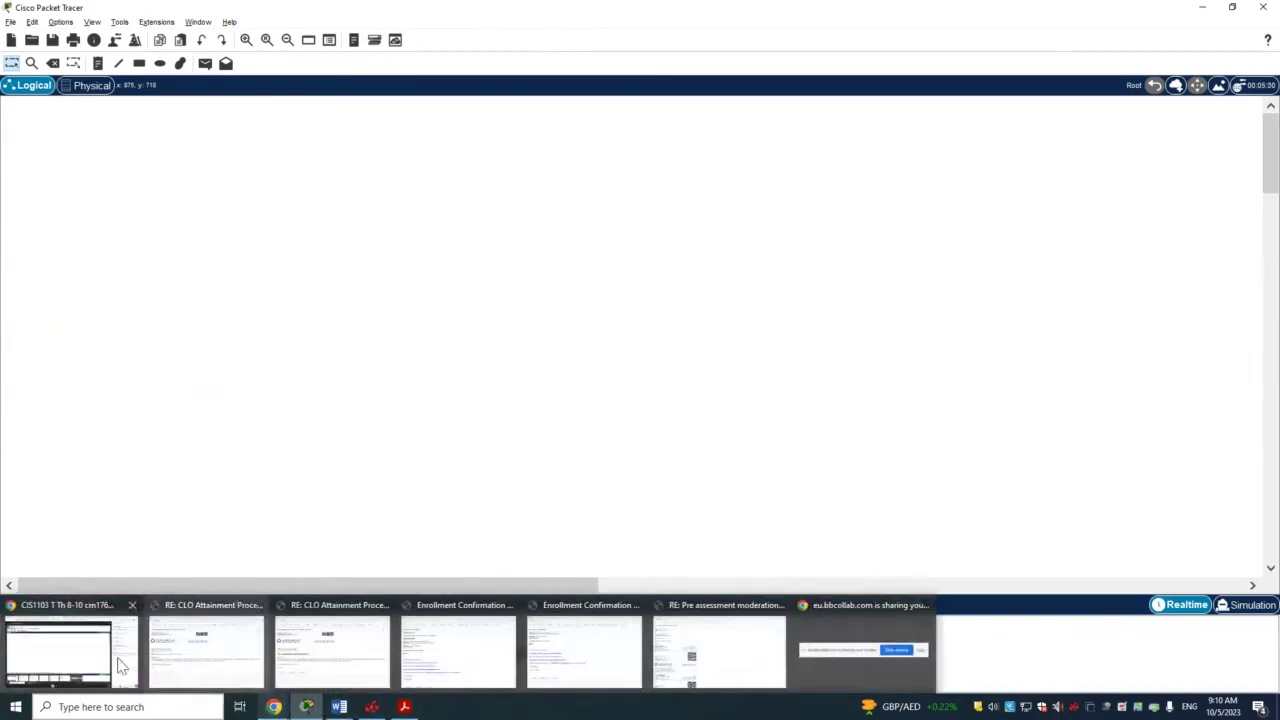
{"action": "left_click", "coordinate": [70, 655]}
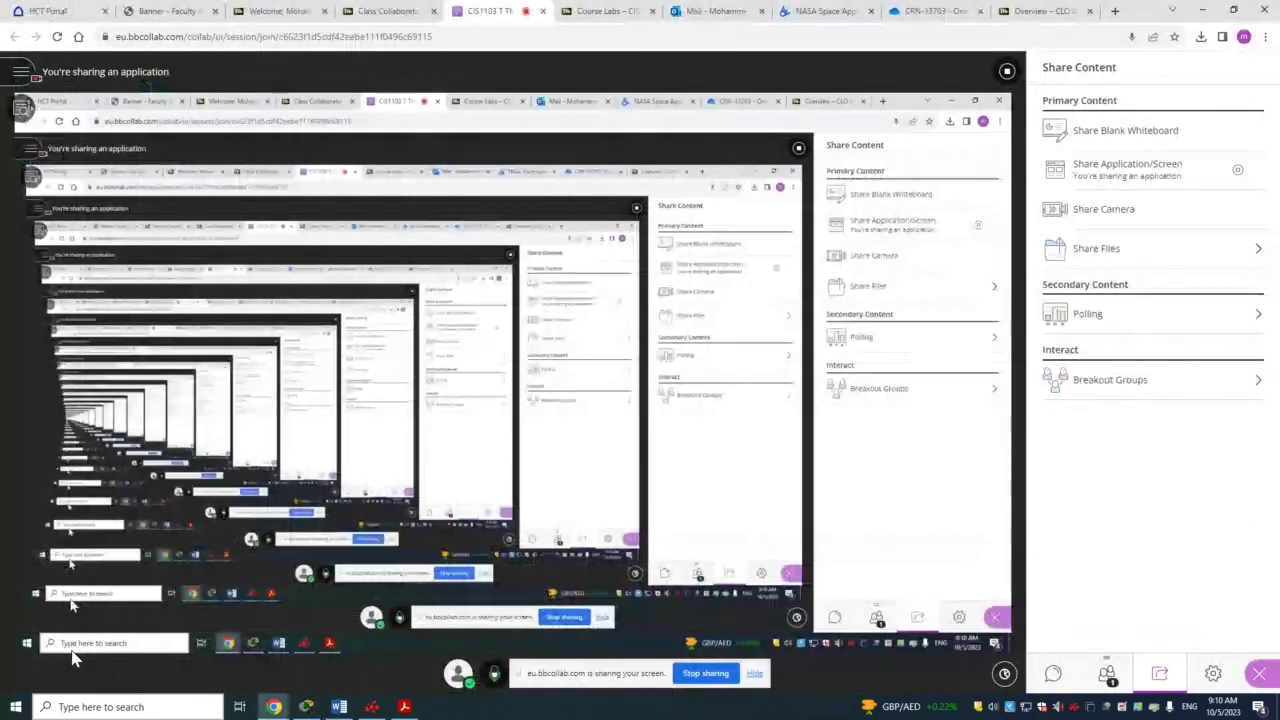
{"action": "left_click", "coordinate": [404, 707]}
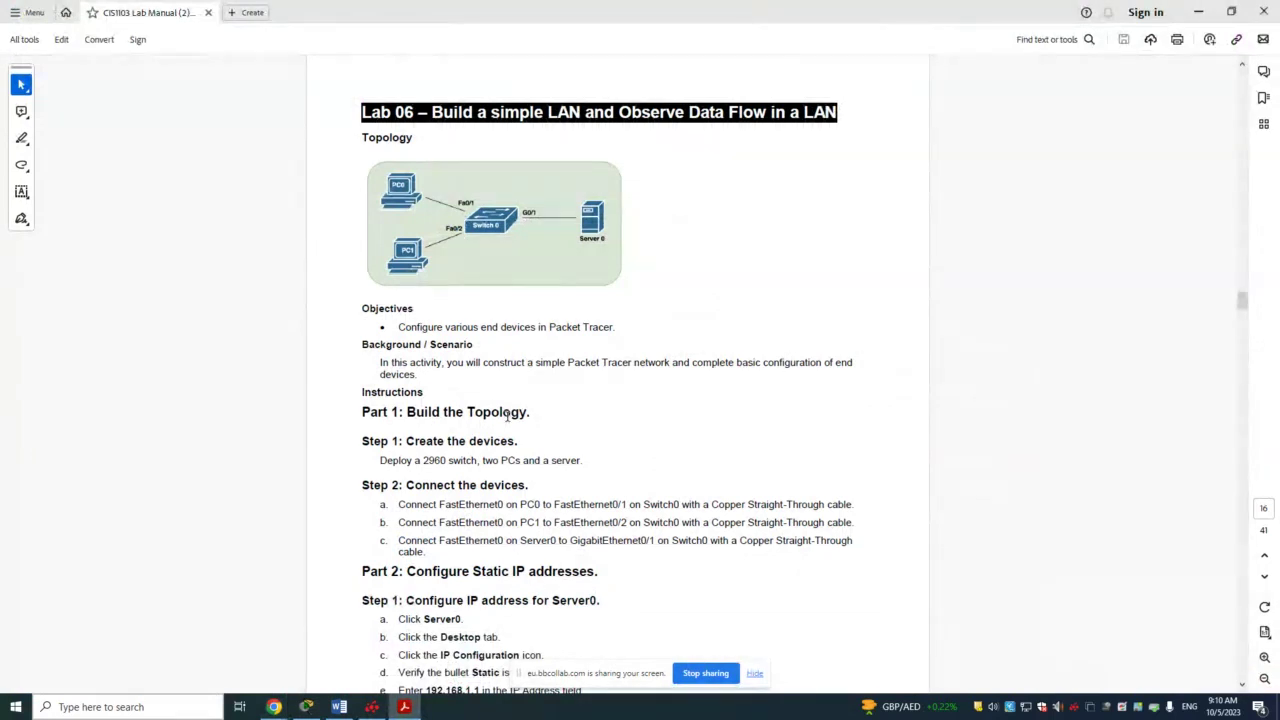
{"action": "left_click", "coordinate": [306, 707]}
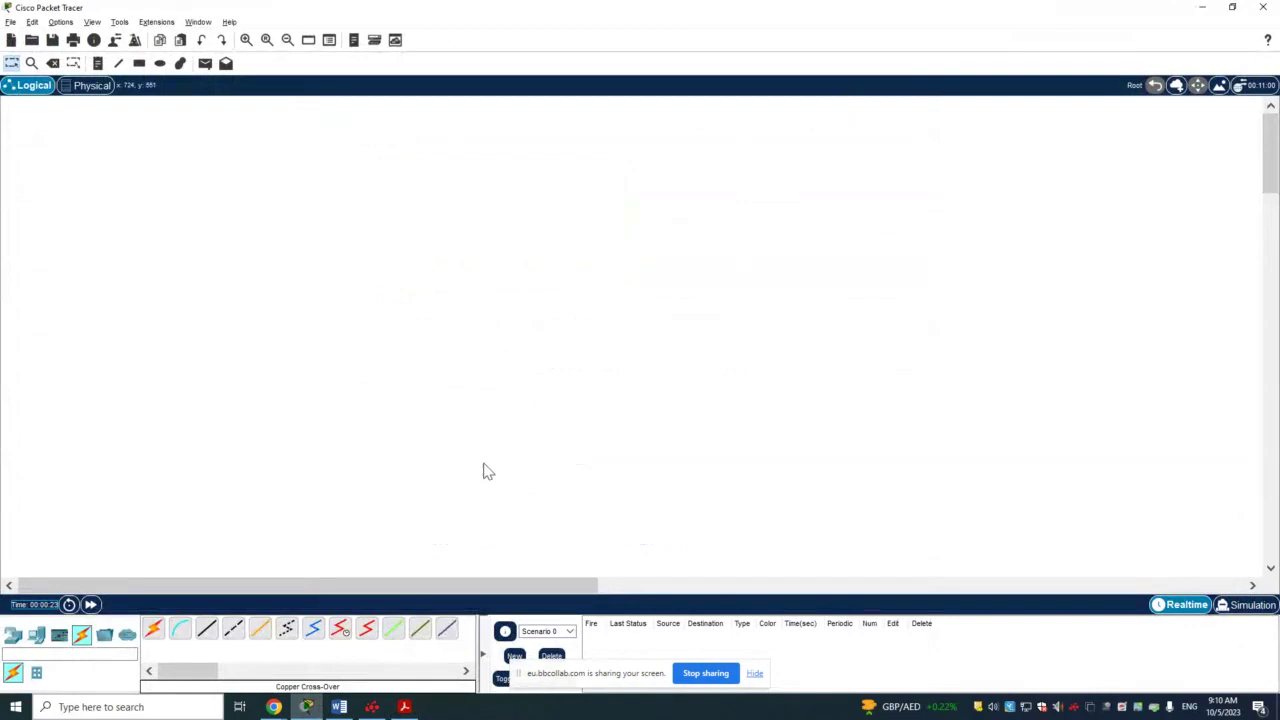
Place a 2960 switch, Switch0, in the centre of the empty workspace.
{"action": "left_click", "coordinate": [13, 636]}
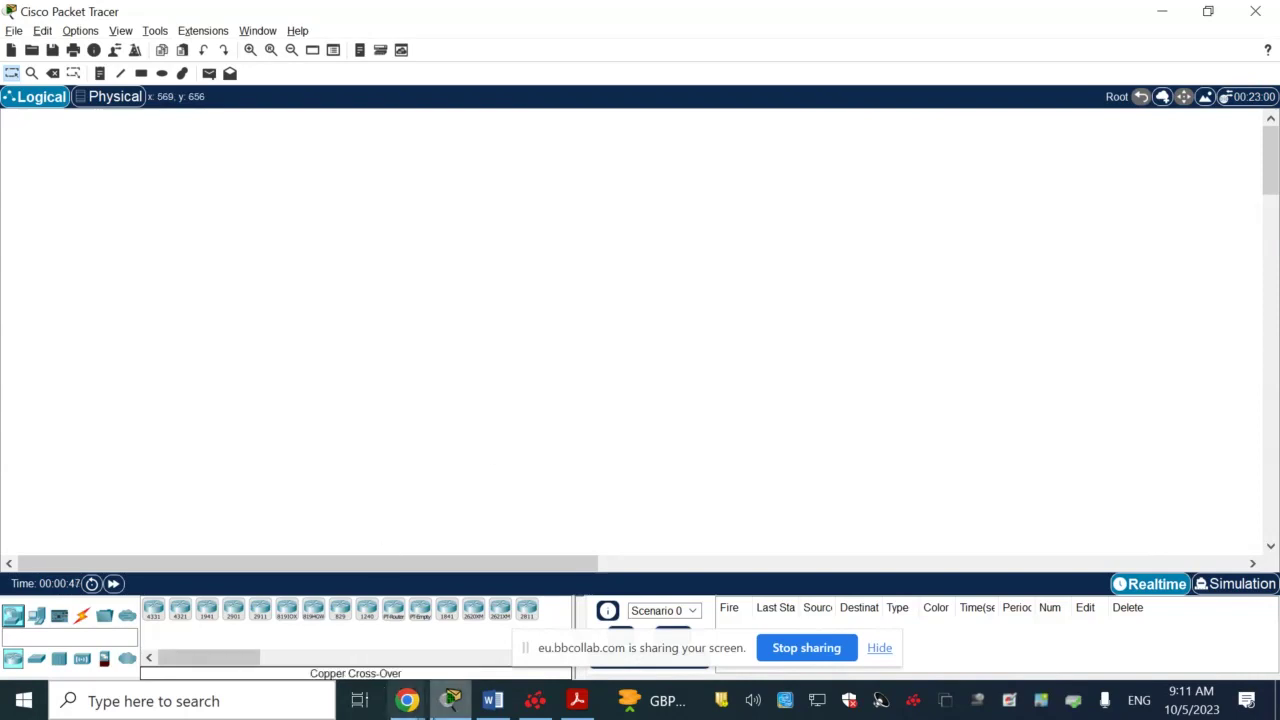
{"action": "left_click", "coordinate": [407, 702]}
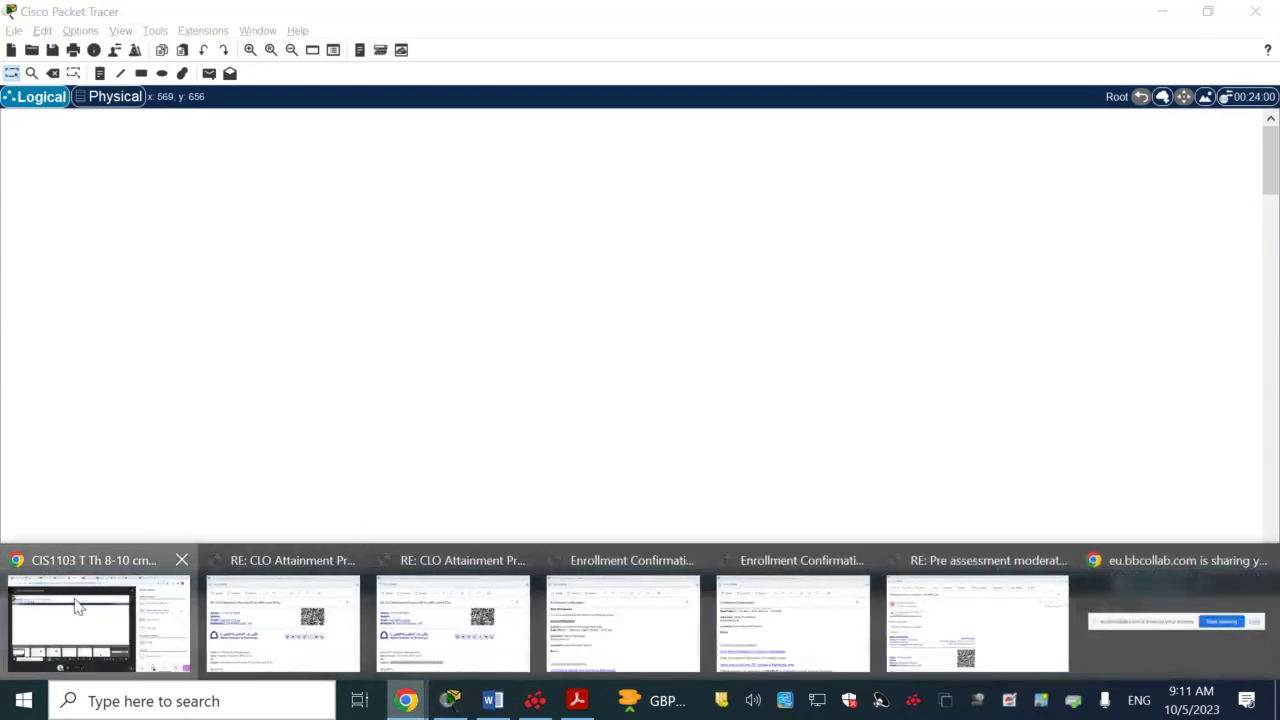
{"action": "left_click", "coordinate": [97, 625]}
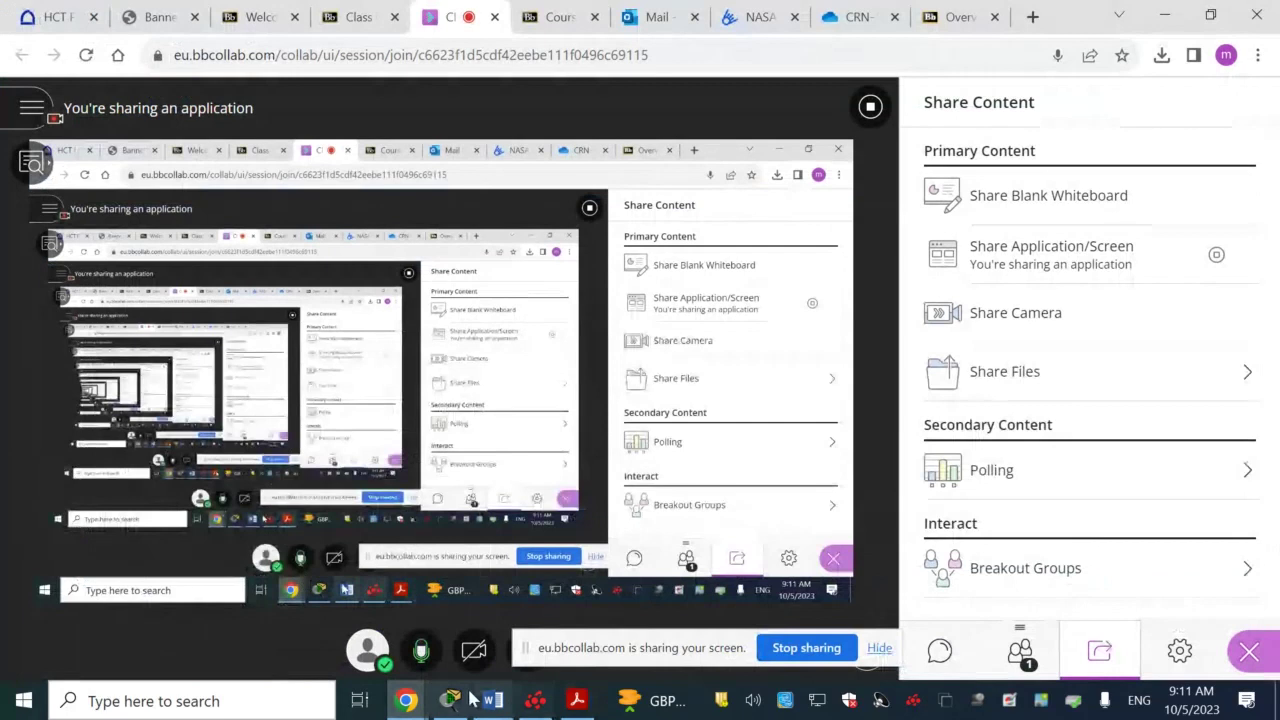
{"action": "left_click", "coordinate": [450, 701]}
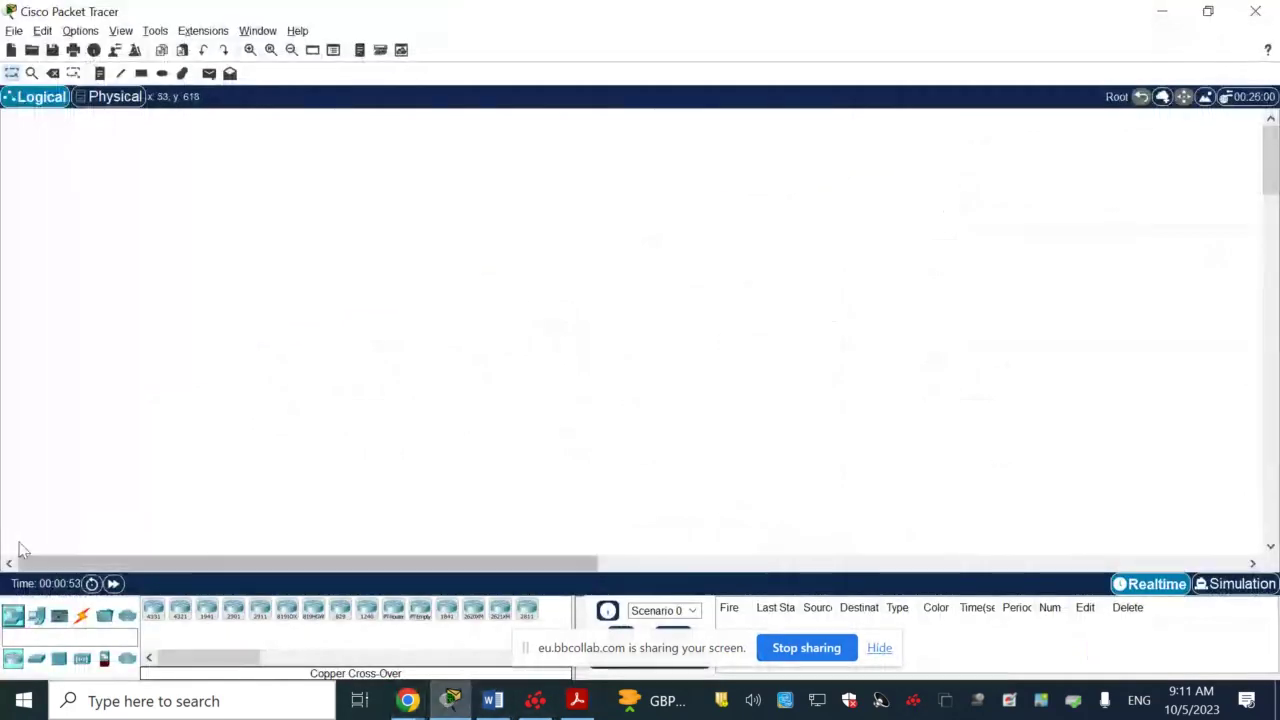
{"action": "left_click", "coordinate": [12, 617]}
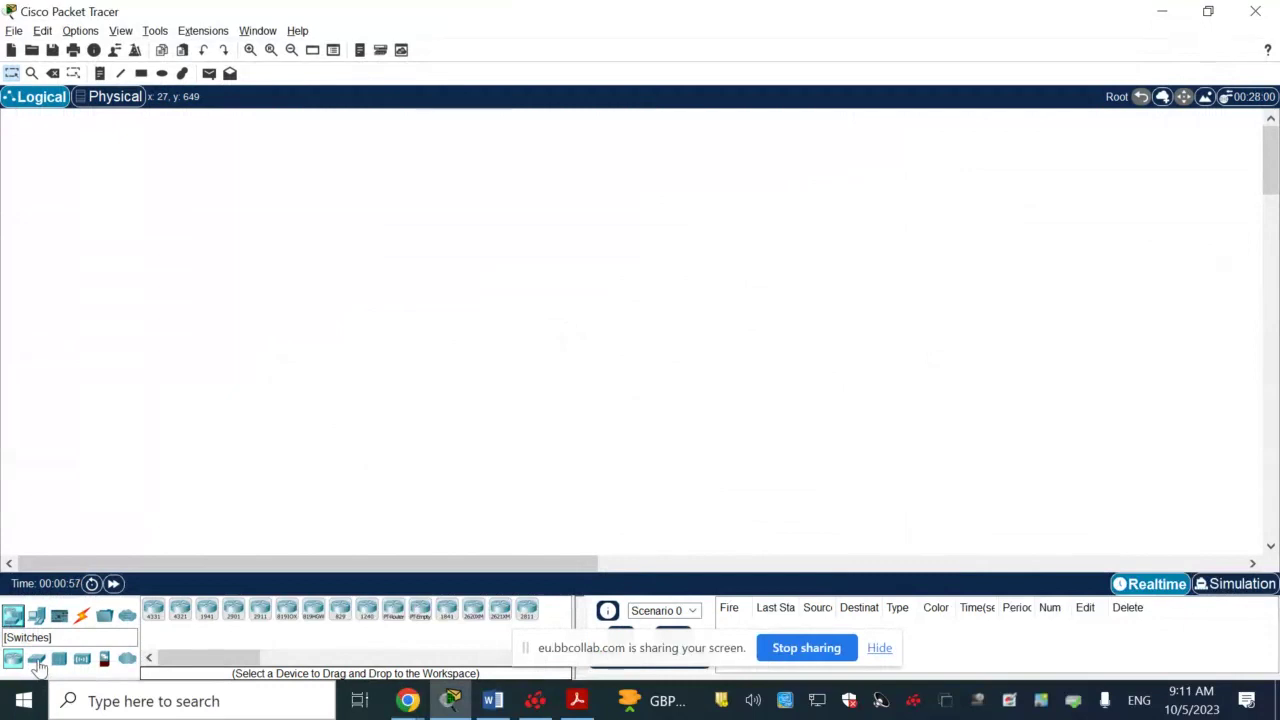
{"action": "left_click", "coordinate": [36, 658]}
{"action": "left_click_drag", "start_coordinate": [150, 610], "coordinate": [490, 305]}
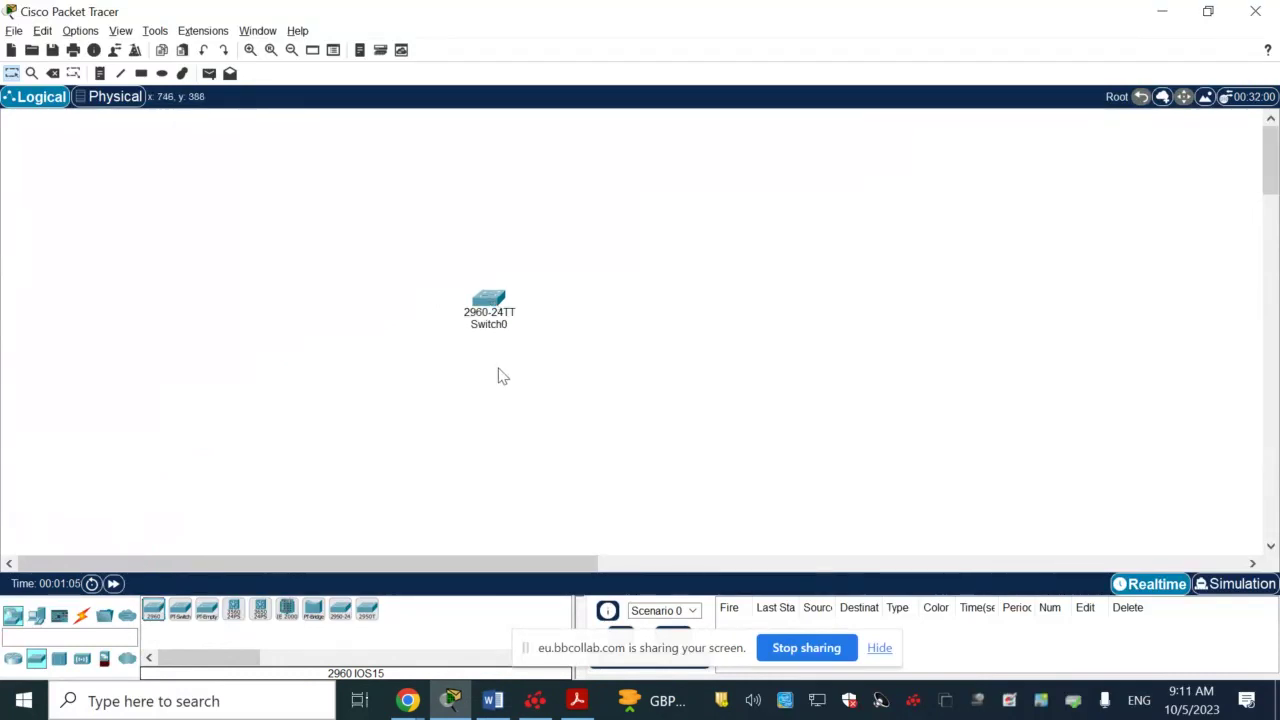
Check the manual's topology, then place PC0 and PC1 left of Switch0.
{"action": "left_click", "coordinate": [577, 700]}
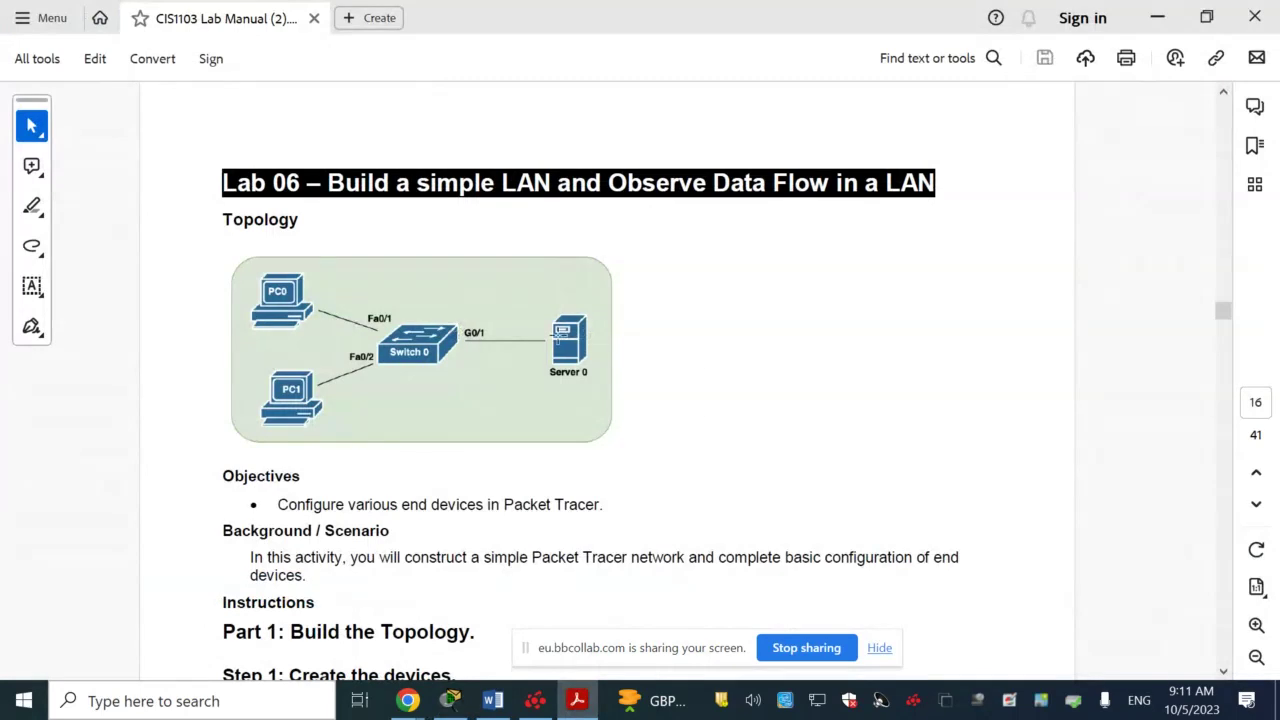
{"action": "left_click", "coordinate": [451, 701]}
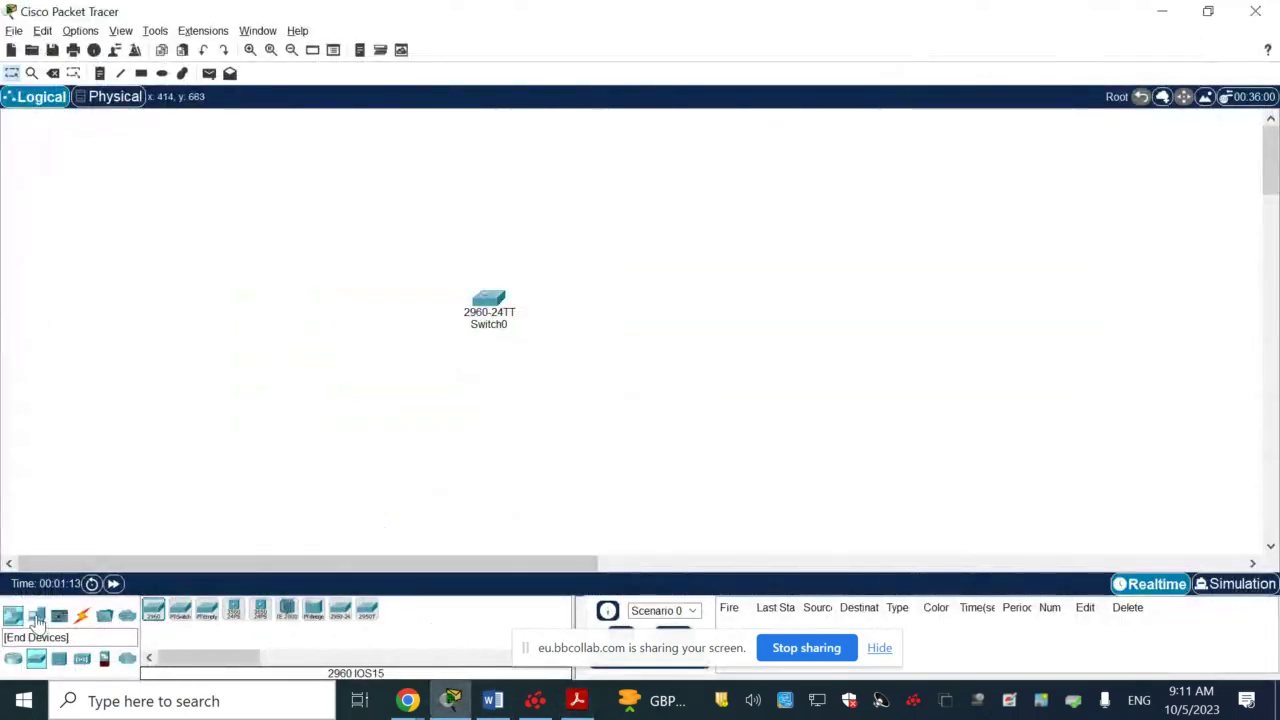
{"action": "left_click", "coordinate": [37, 618]}
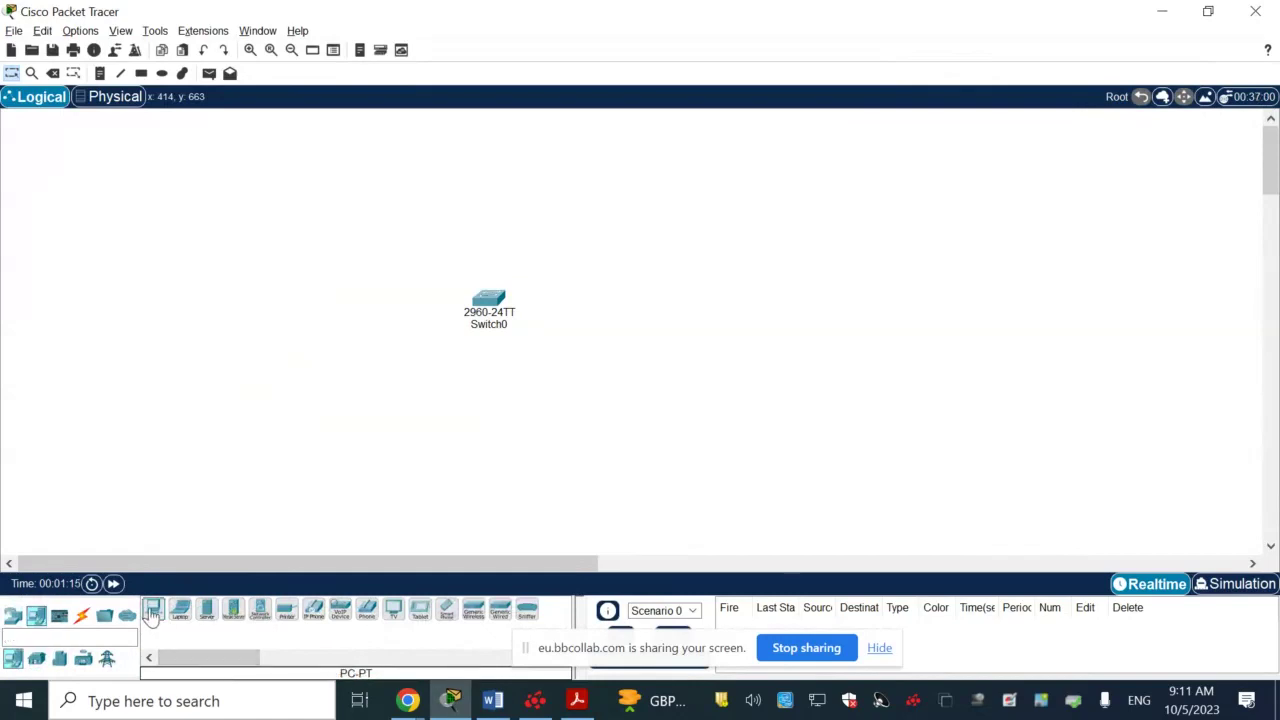
{"action": "left_click", "coordinate": [152, 612]}
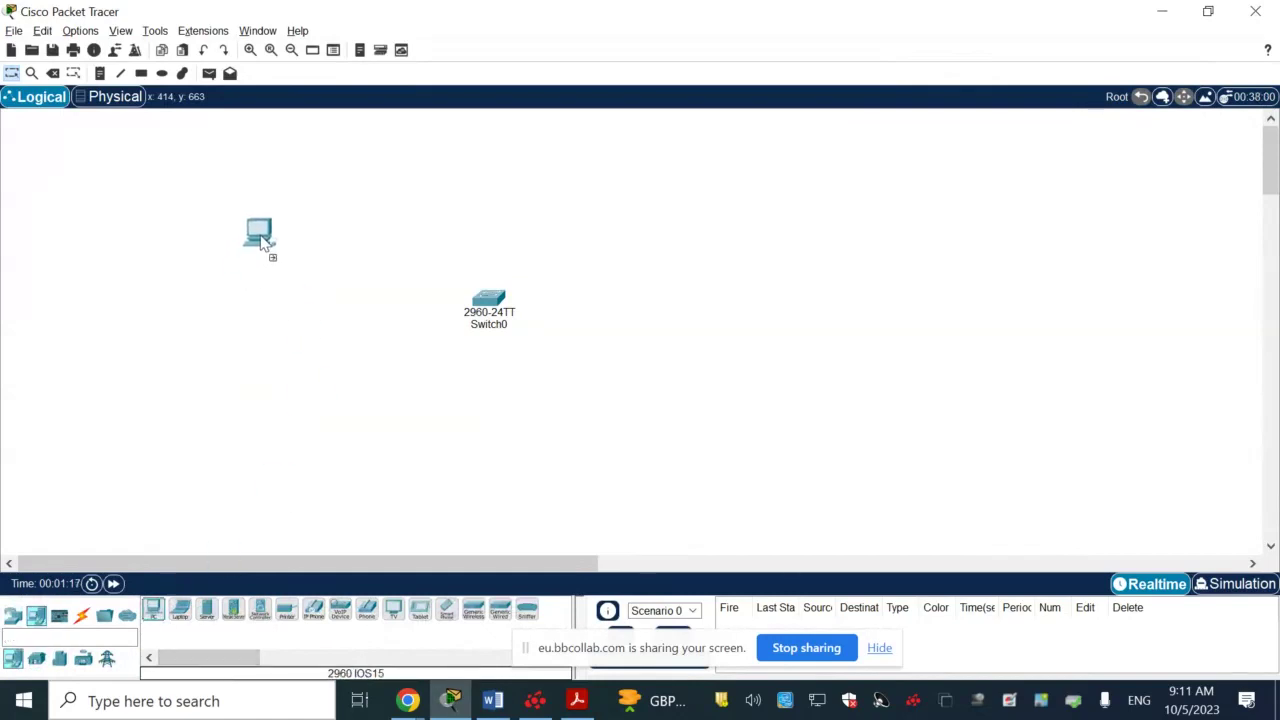
{"action": "left_click", "coordinate": [262, 245]}
{"action": "left_click", "coordinate": [152, 612]}
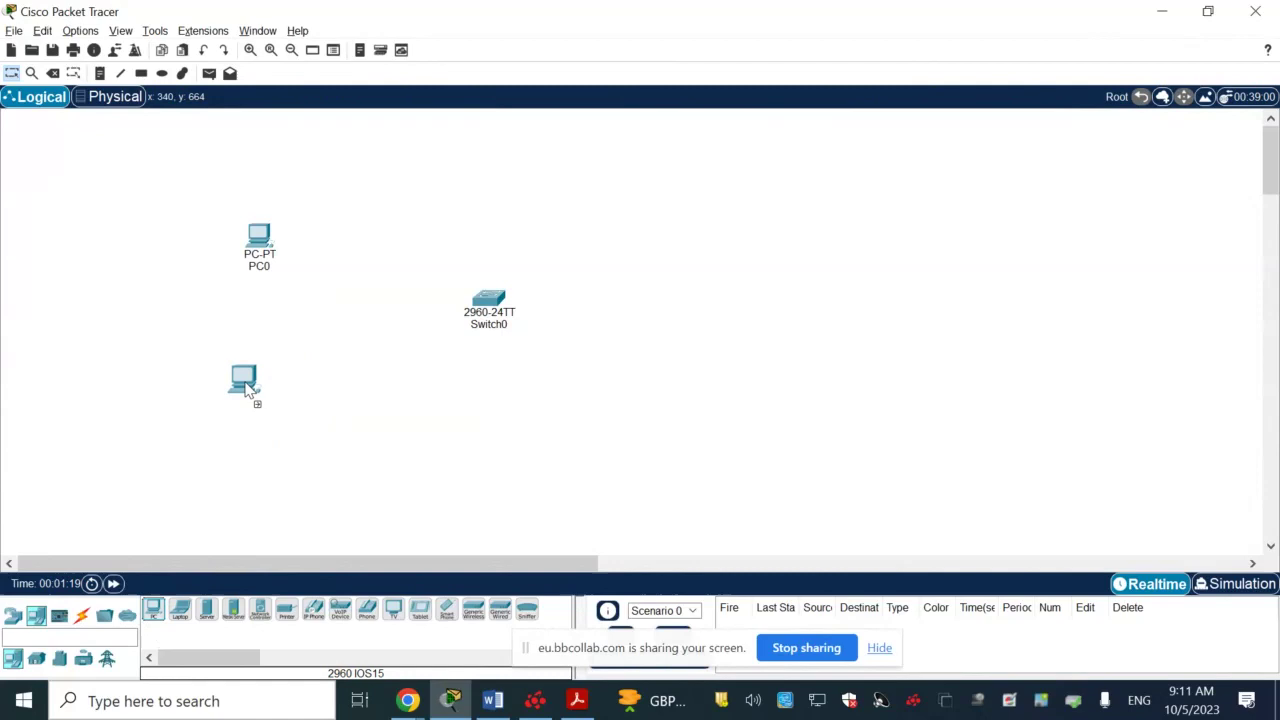
{"action": "left_click", "coordinate": [270, 398]}
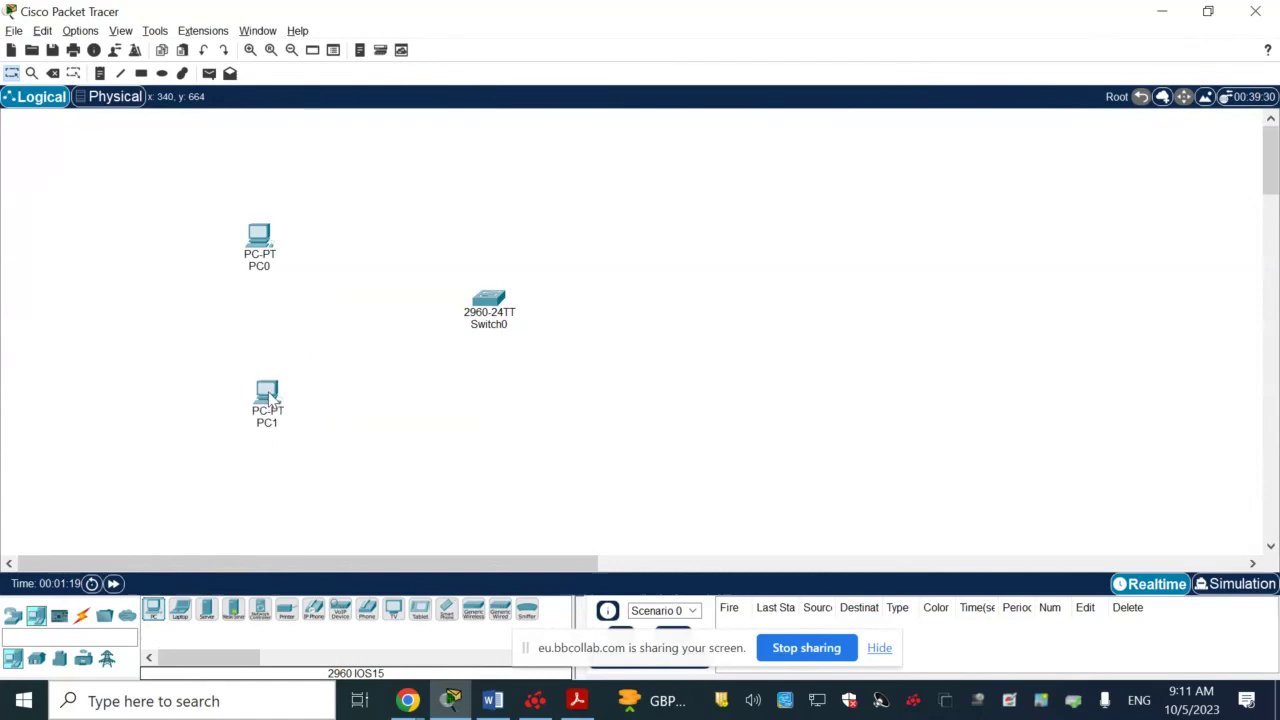
Add Server0 right of Switch0, briefly open PC0, and return to the manual.
{"action": "left_click", "coordinate": [205, 612]}
{"action": "left_click", "coordinate": [703, 303]}
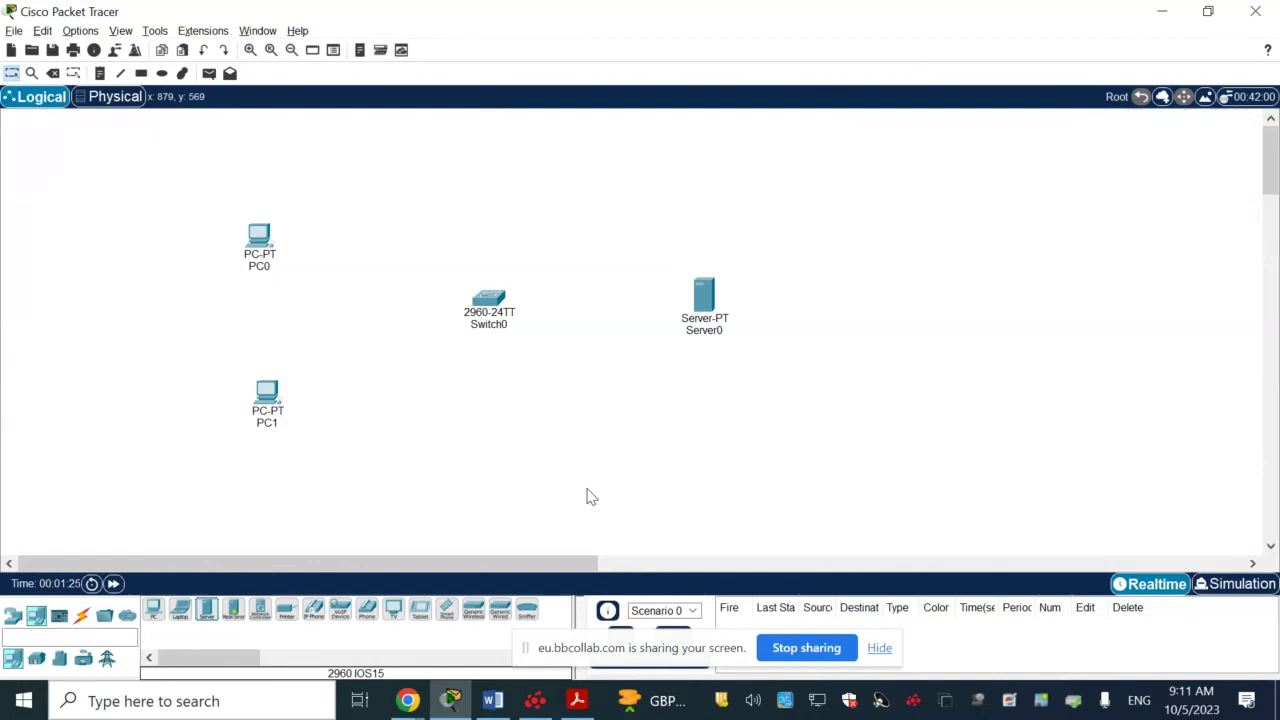
{"action": "left_click", "coordinate": [83, 618]}
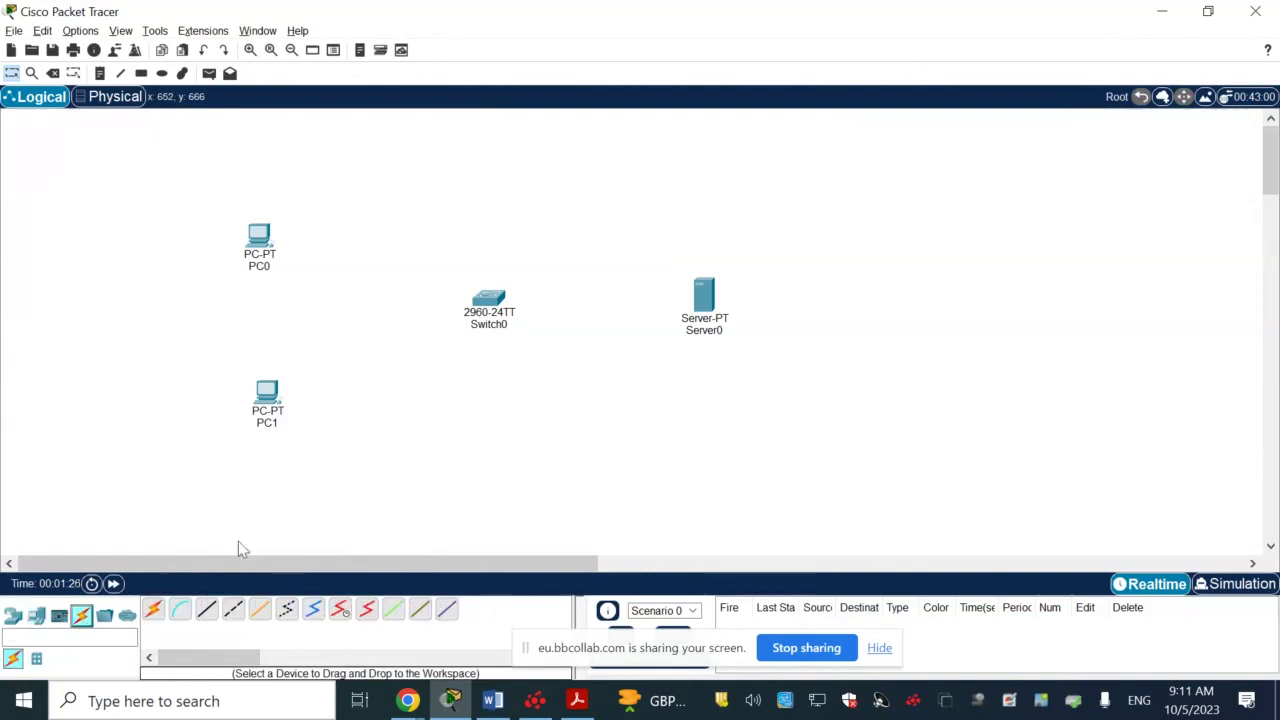
{"action": "left_click", "coordinate": [258, 242]}
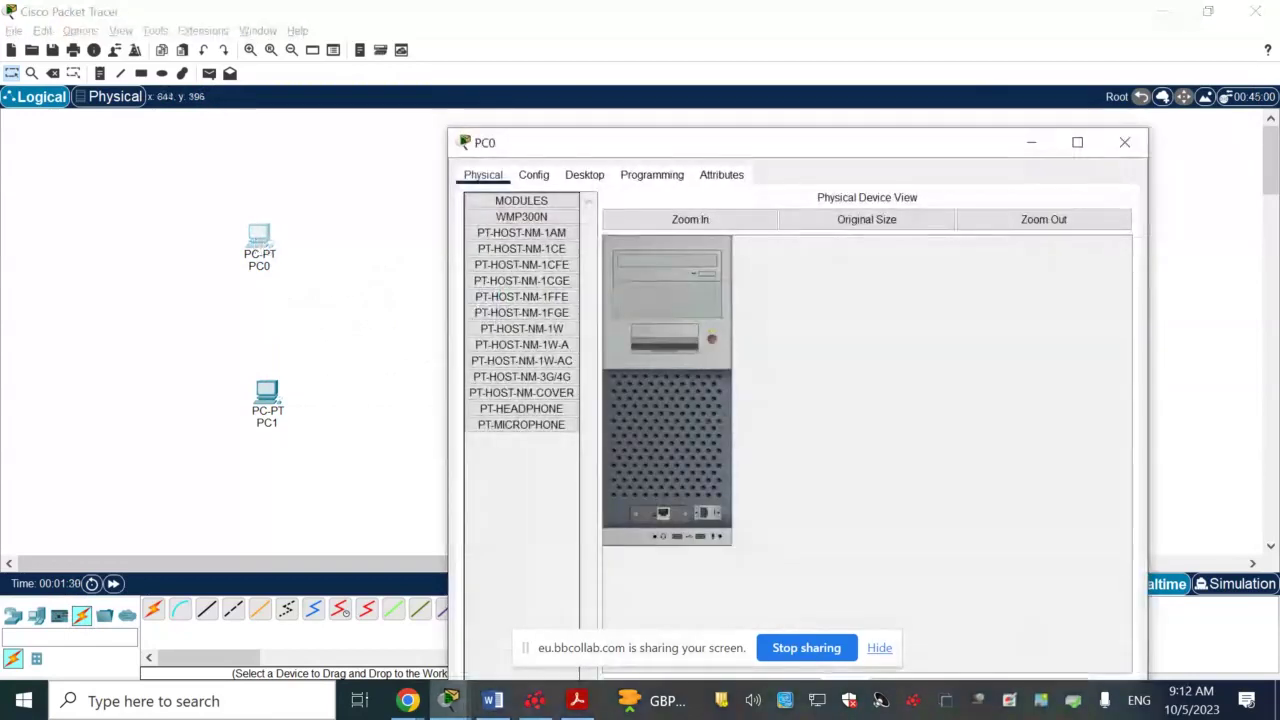
{"action": "left_click", "coordinate": [1124, 142]}
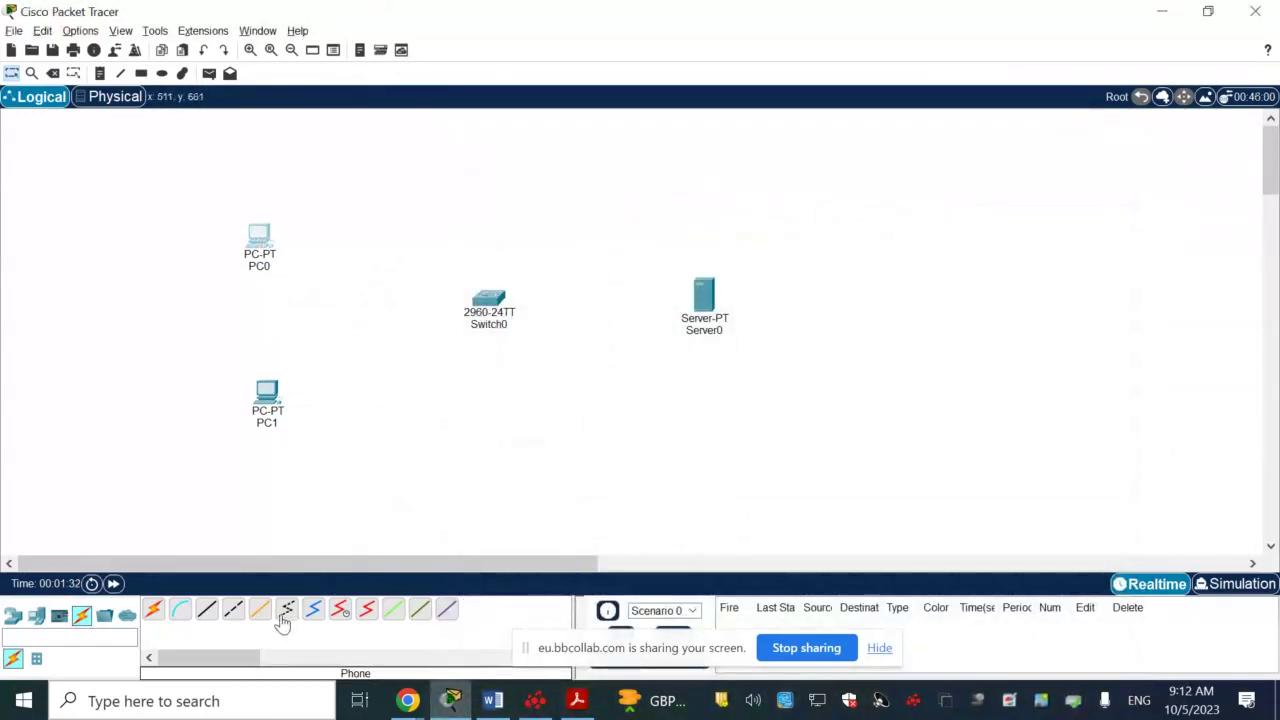
{"action": "key", "text": "alt+Tab"}
Scroll the Lab 06 manual to Step 2: Connect the devices, then return to Packet Tracer.
{"action": "scroll", "coordinate": [375, 652], "scroll_direction": "down", "scroll_amount": 1}
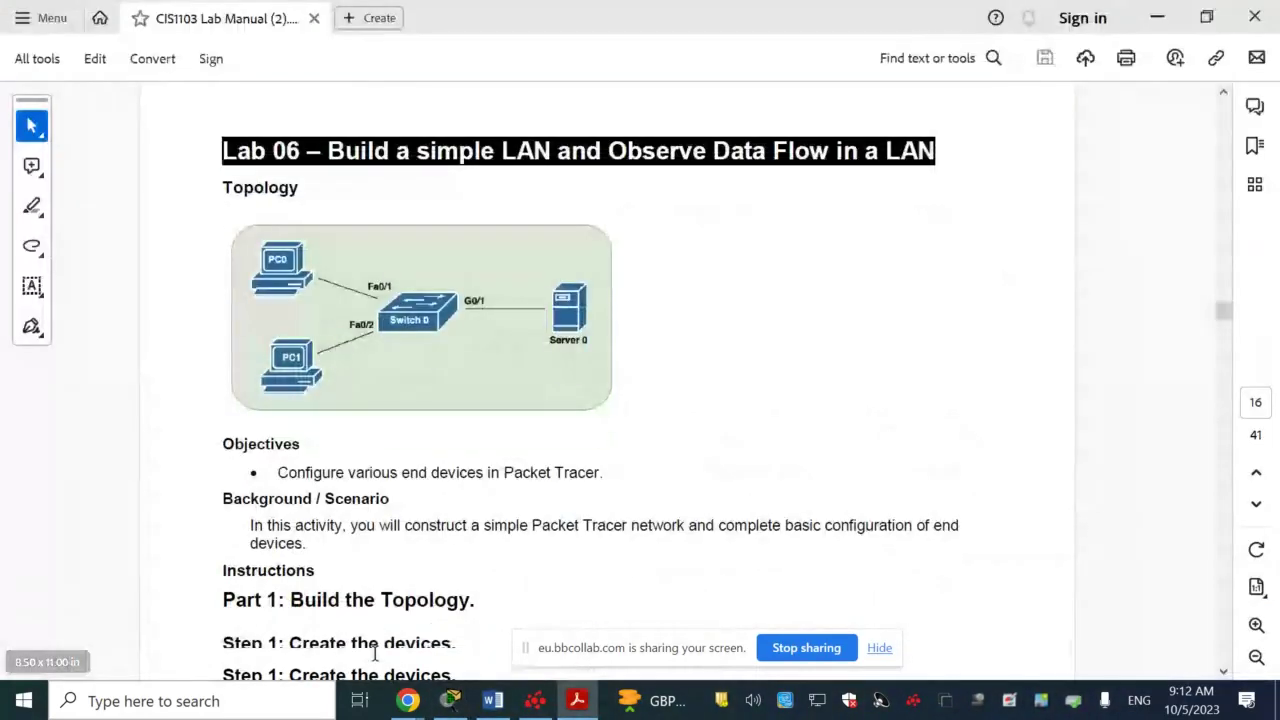
{"action": "scroll", "coordinate": [375, 652], "scroll_direction": "down", "scroll_amount": 3}
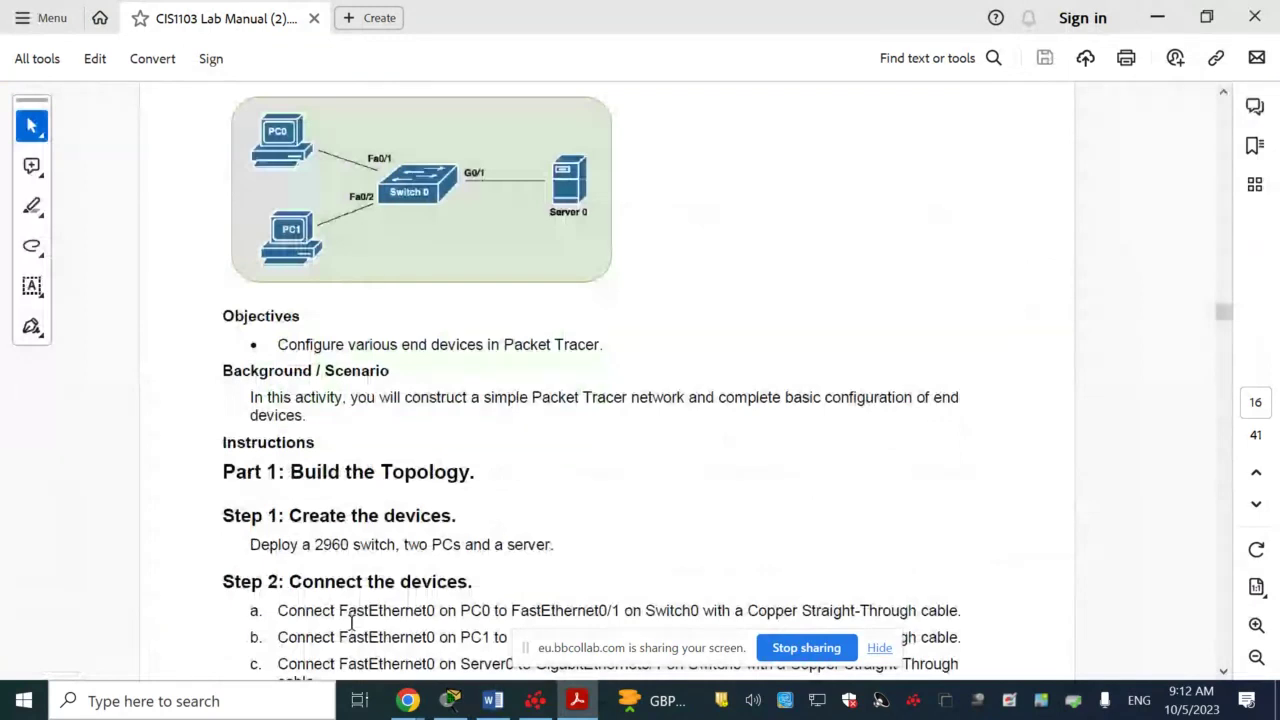
{"action": "scroll", "coordinate": [351, 623], "scroll_direction": "down", "scroll_amount": 2}
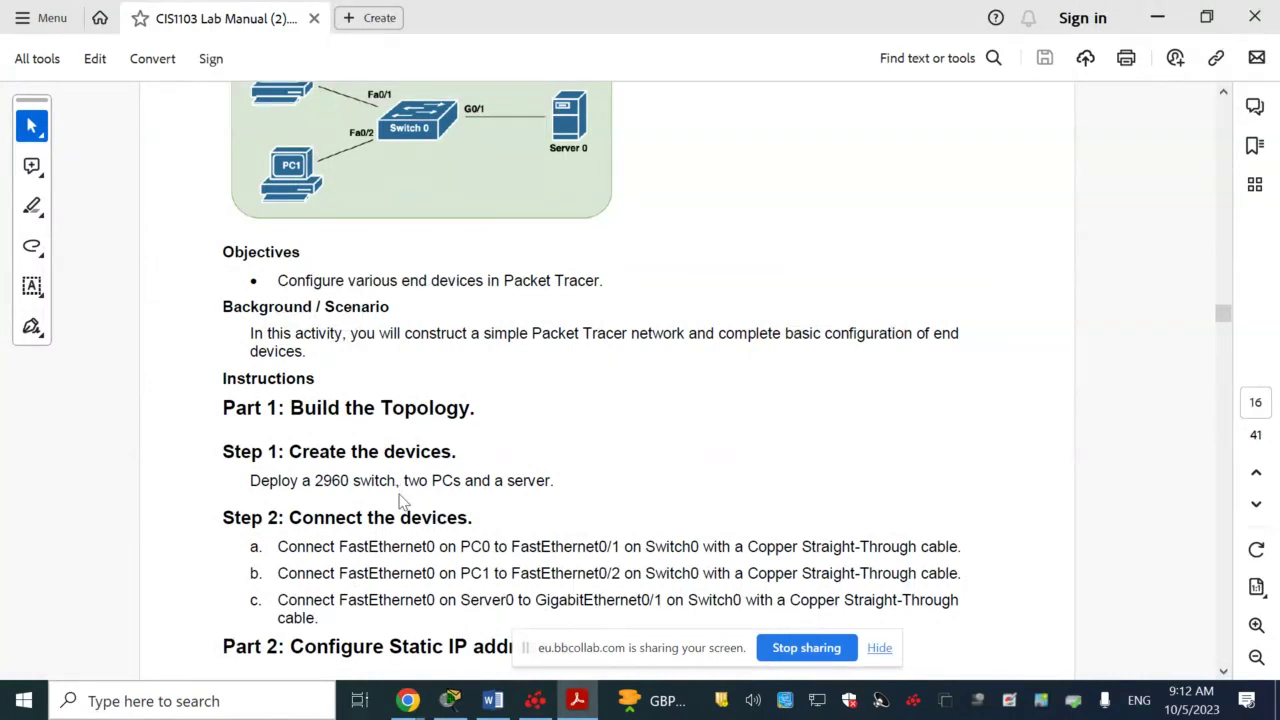
{"action": "key", "text": "alt+Tab"}
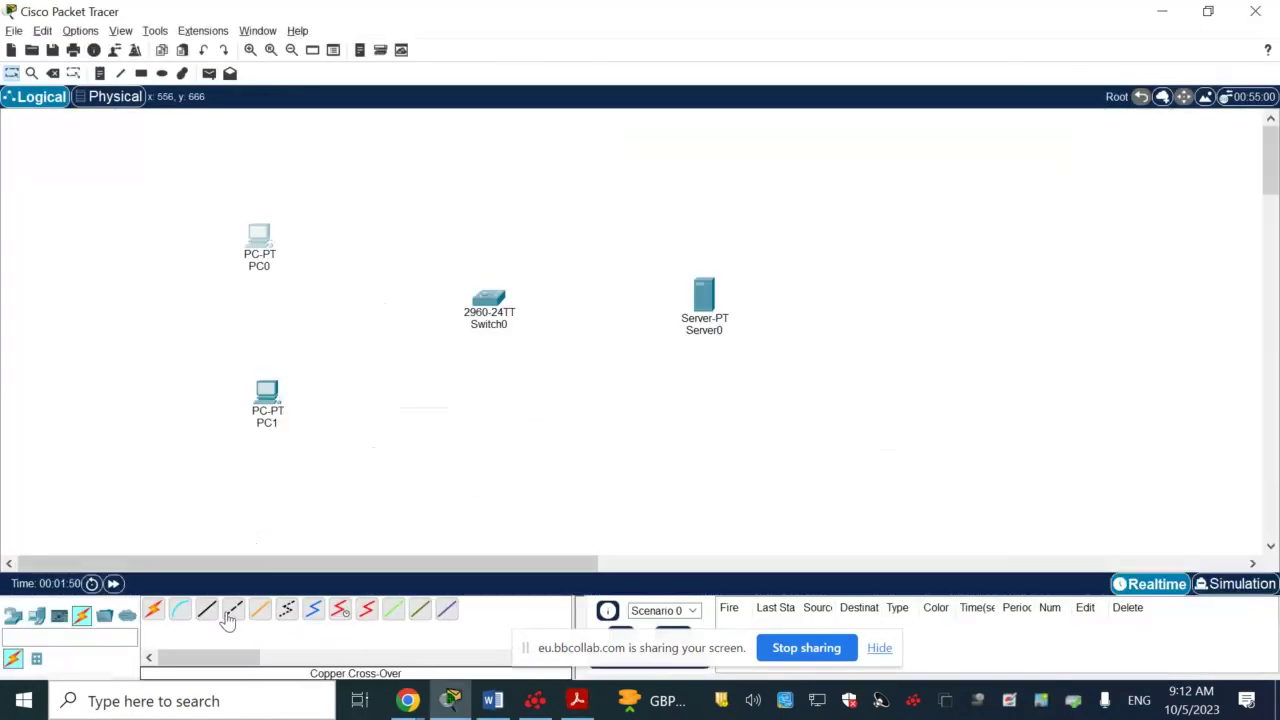
Cable PC0's FastEthernet0 to Switch0 FastEthernet0/1 with a copper straight-through cable.
{"action": "left_click", "coordinate": [206, 609]}
{"action": "left_click", "coordinate": [268, 240]}
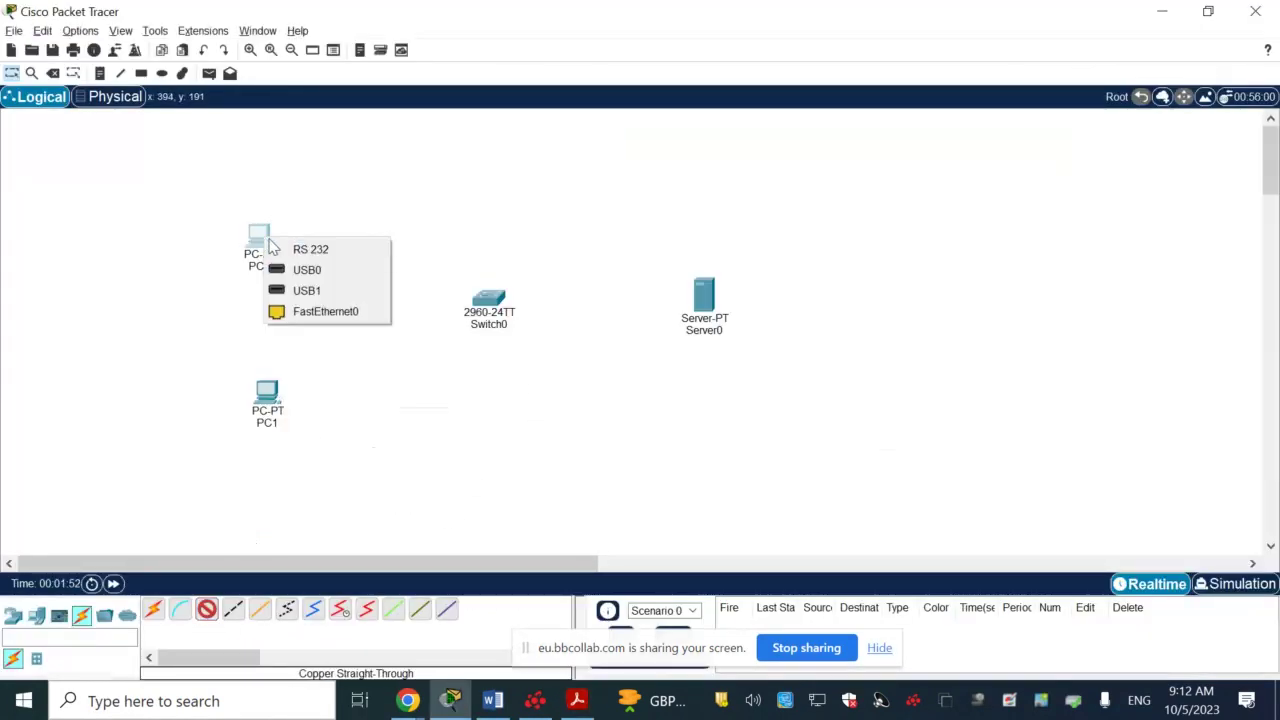
{"action": "left_click", "coordinate": [318, 311]}
{"action": "left_click", "coordinate": [497, 309]}
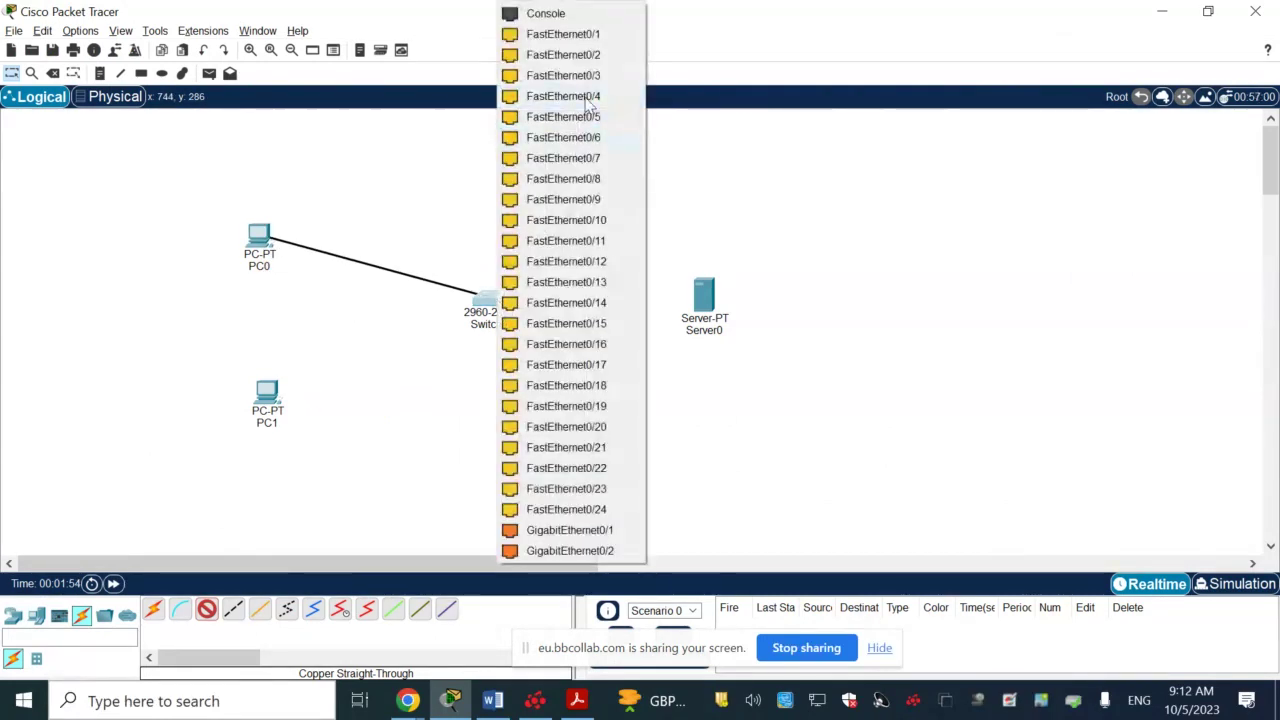
{"action": "left_click", "coordinate": [598, 36]}
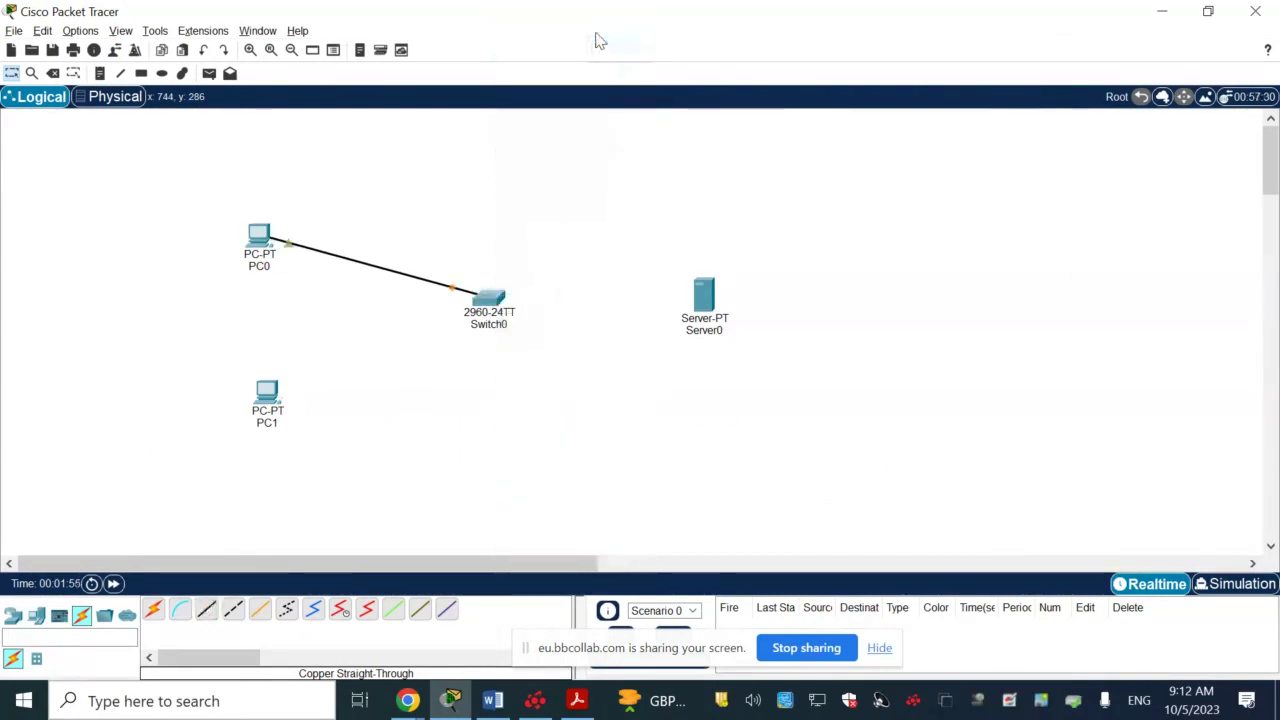
Cable PC1's FastEthernet0 to Switch0 FastEthernet0/2.
{"action": "left_click", "coordinate": [206, 609]}
{"action": "left_click", "coordinate": [276, 395]}
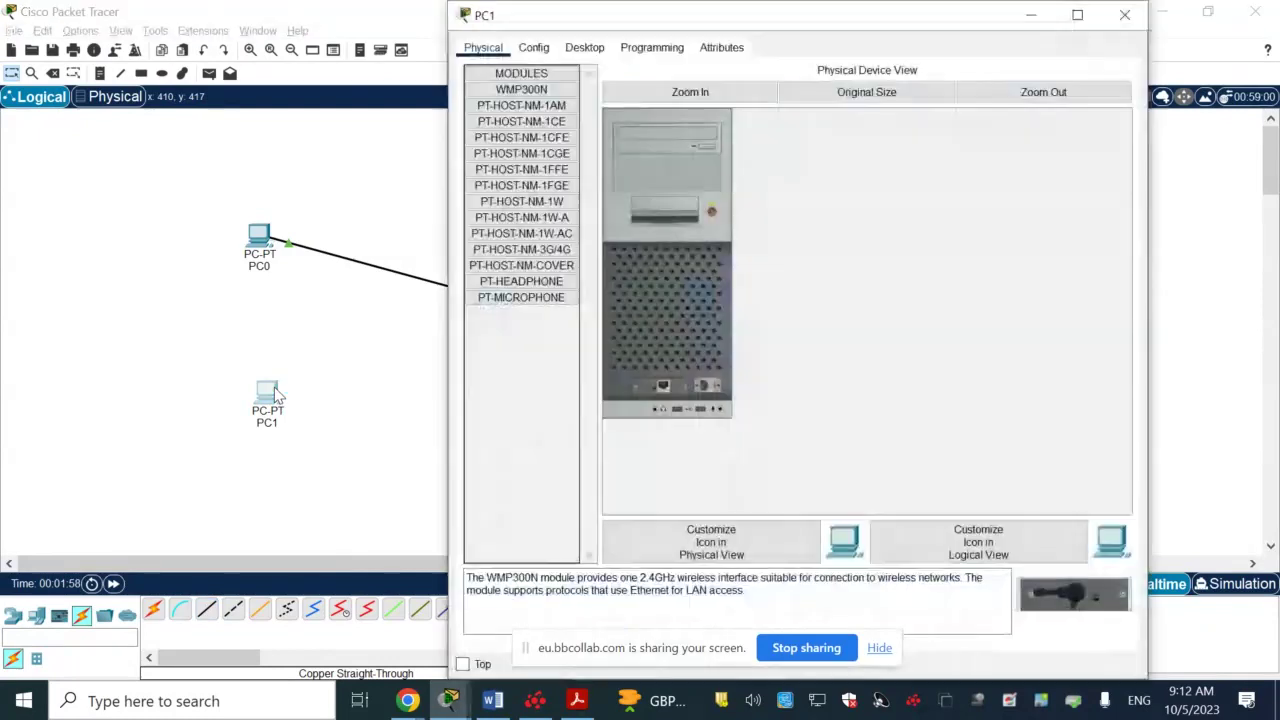
{"action": "left_click", "coordinate": [1125, 17]}
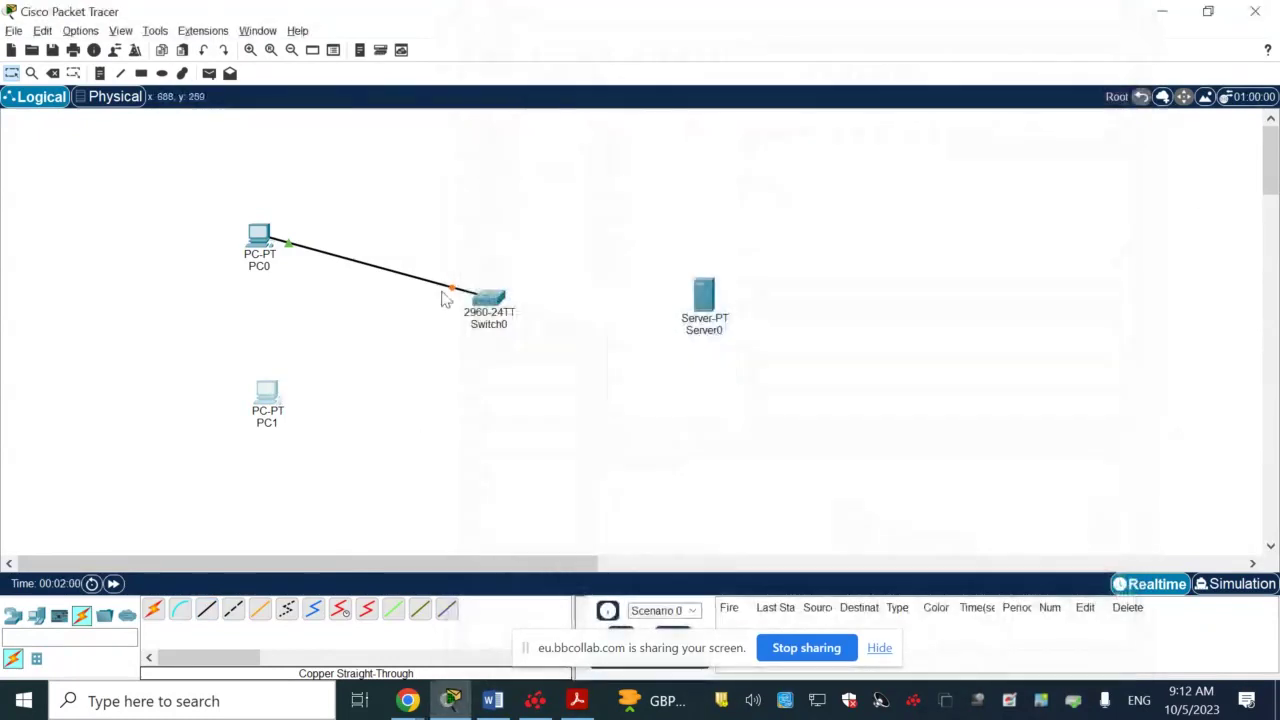
{"action": "left_click", "coordinate": [206, 610]}
{"action": "left_click", "coordinate": [266, 400]}
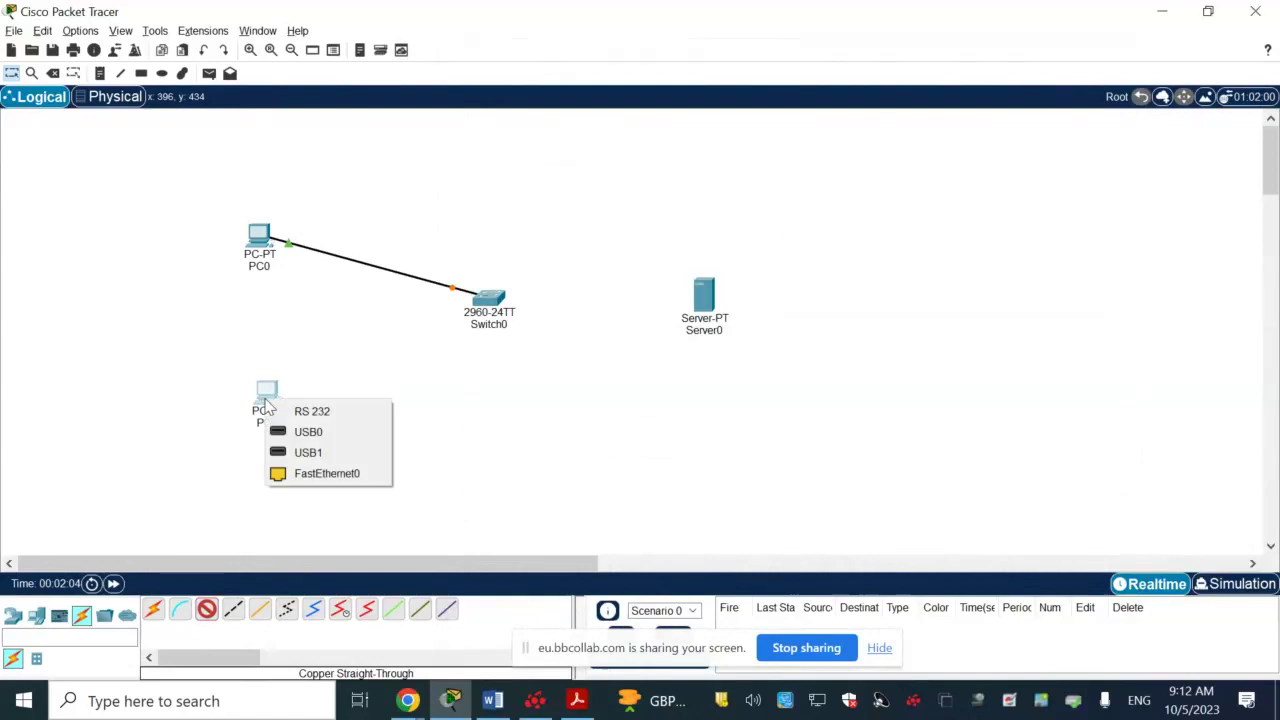
{"action": "left_click", "coordinate": [334, 473]}
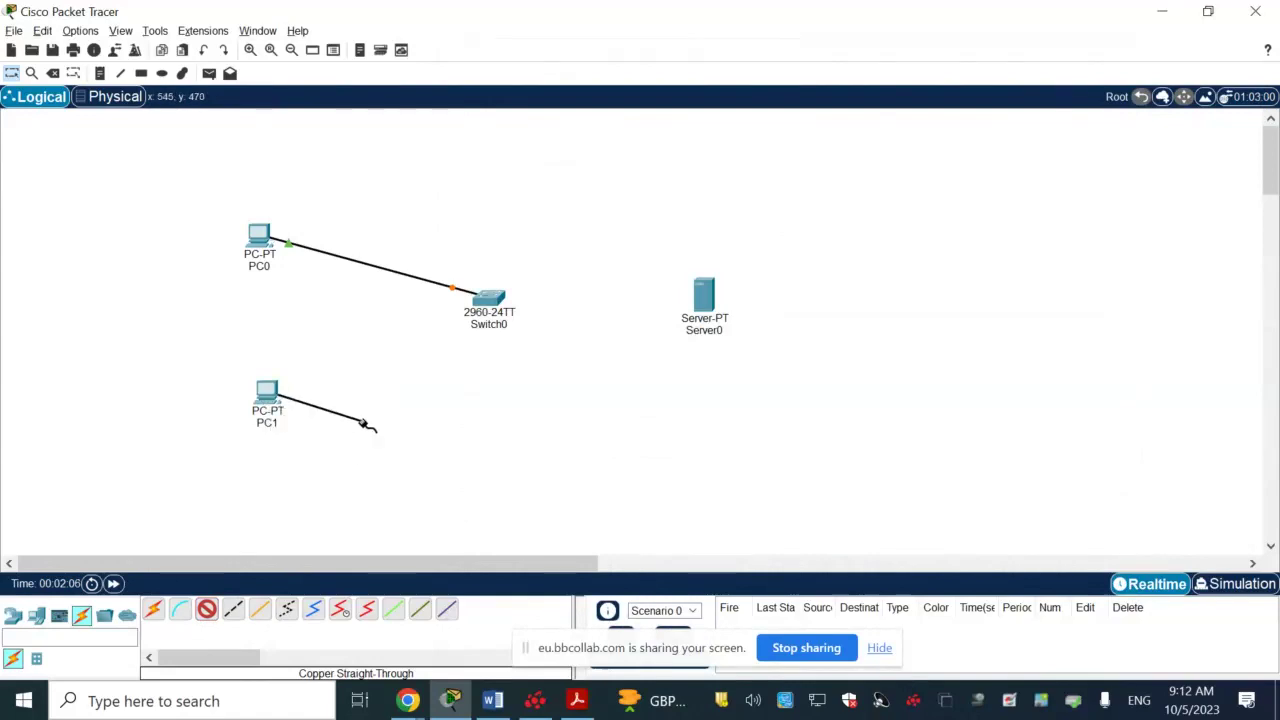
{"action": "left_click", "coordinate": [491, 301]}
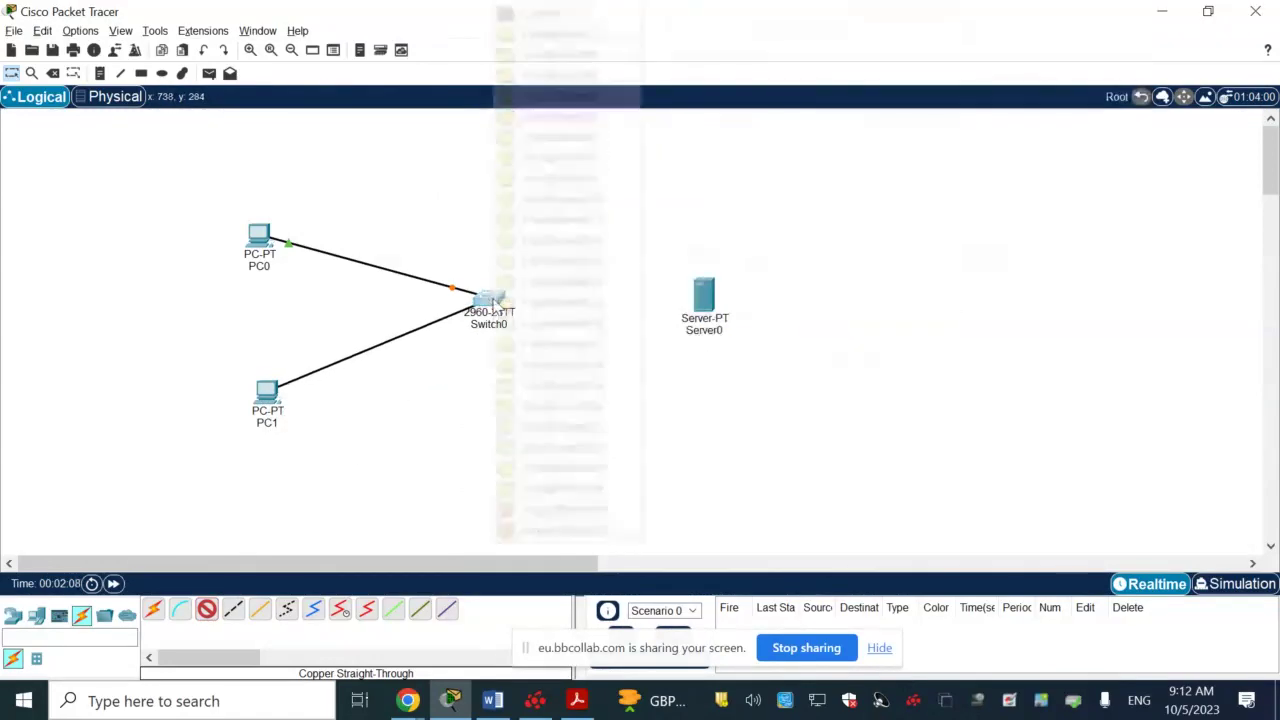
{"action": "left_click", "coordinate": [573, 40]}
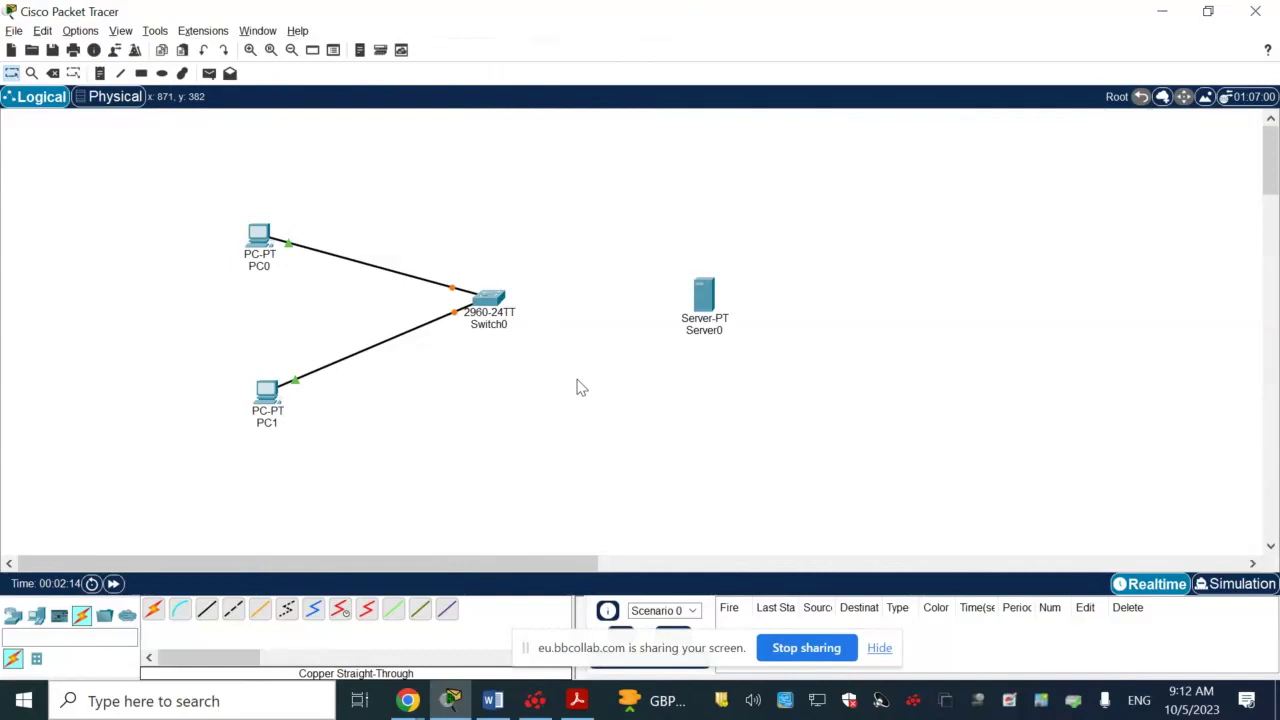
Cable Server0's FastEthernet0 to Switch0 GigabitEthernet0/1.
{"action": "left_click", "coordinate": [206, 609]}
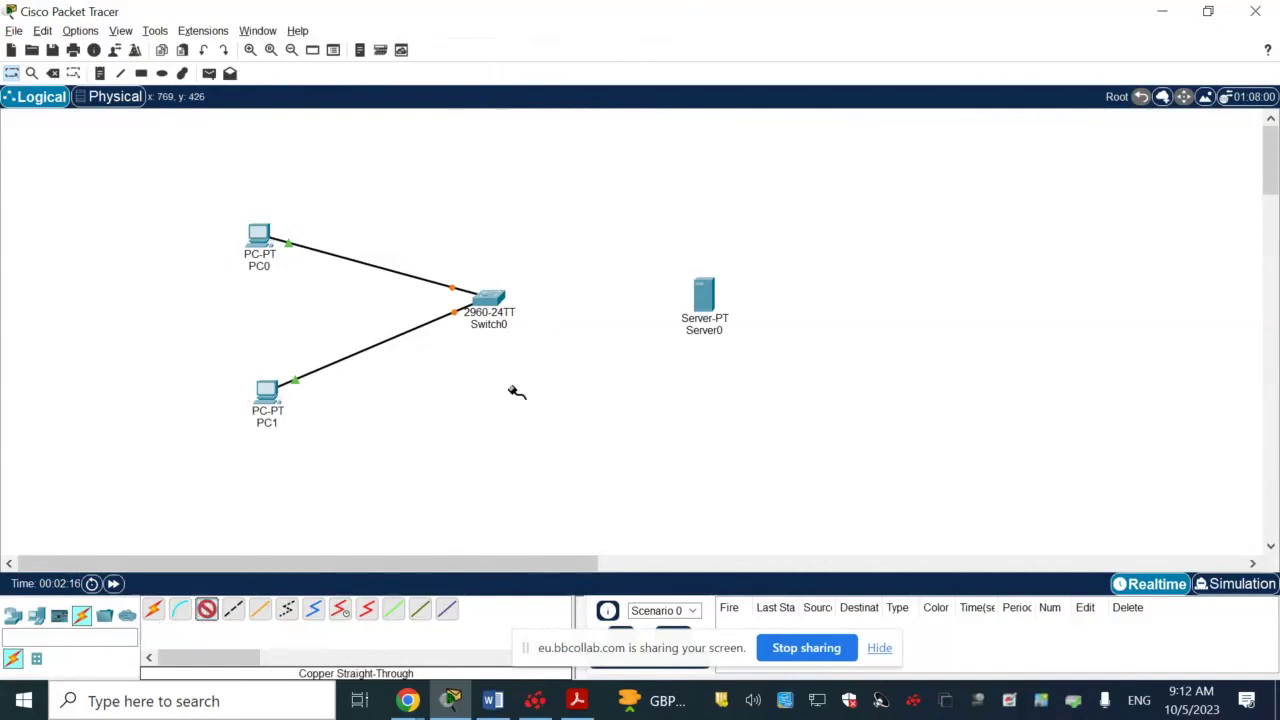
{"action": "left_click", "coordinate": [706, 296]}
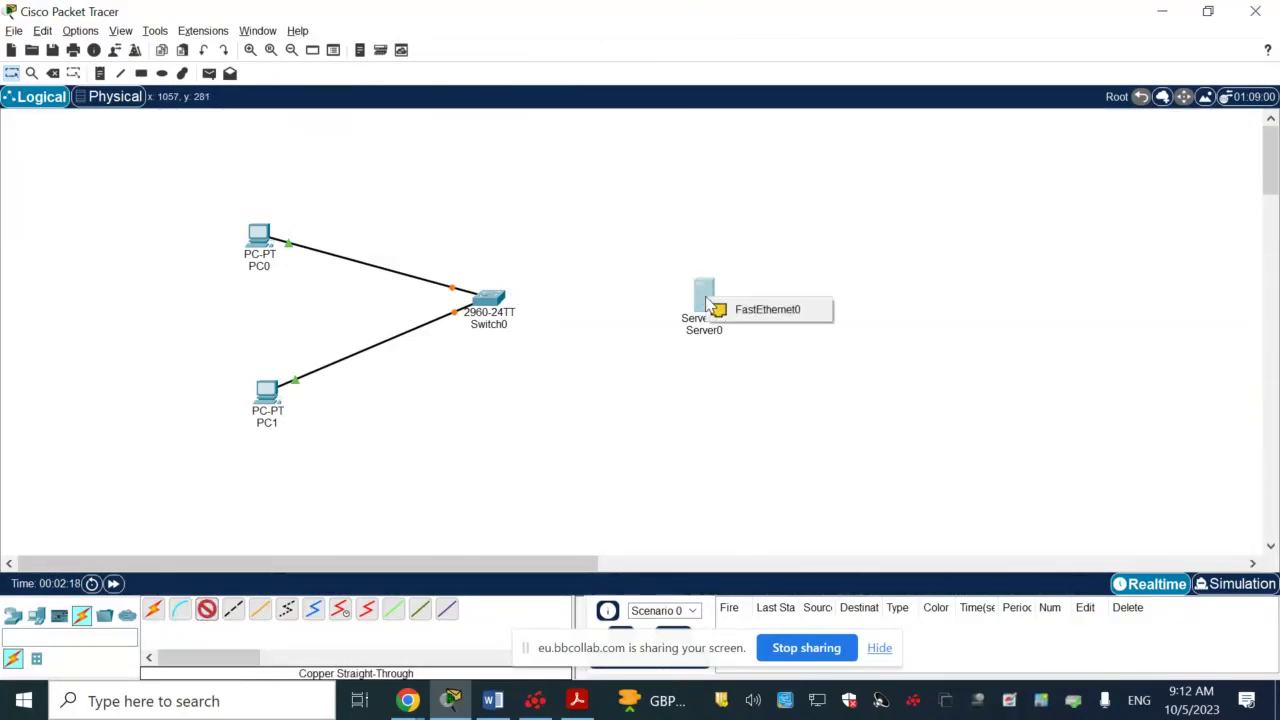
{"action": "left_click", "coordinate": [740, 308]}
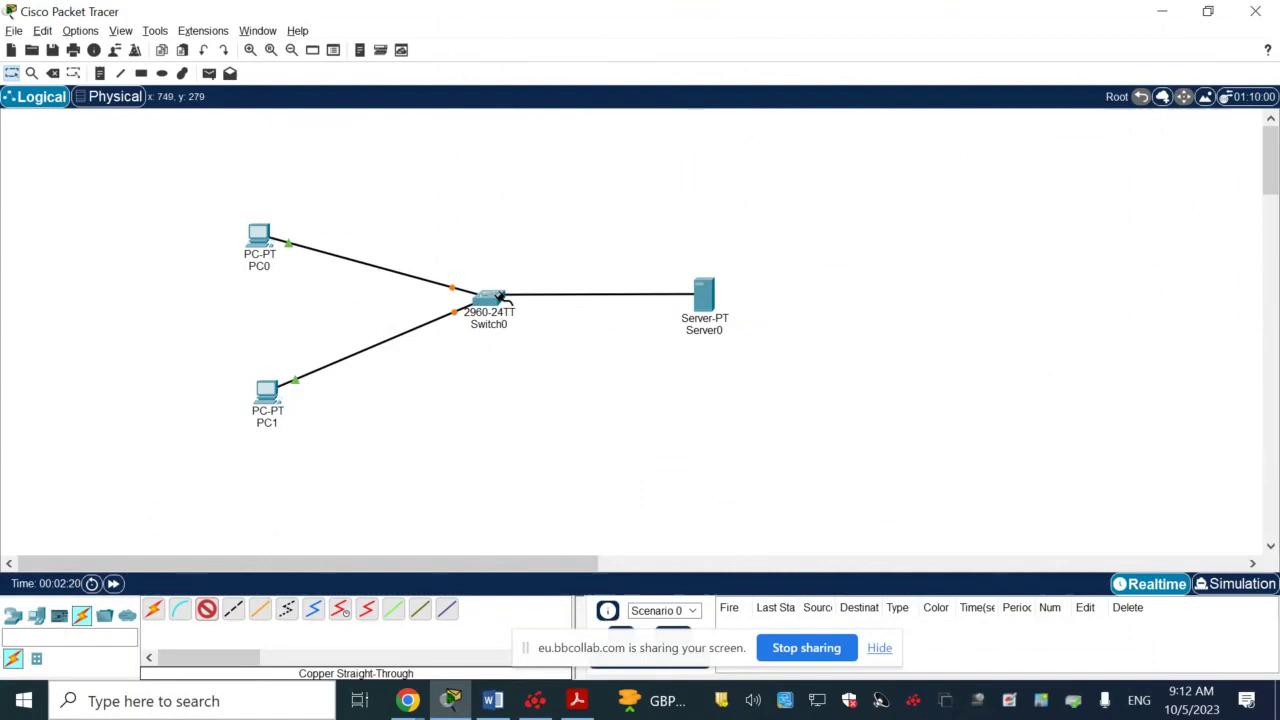
{"action": "left_click", "coordinate": [488, 297]}
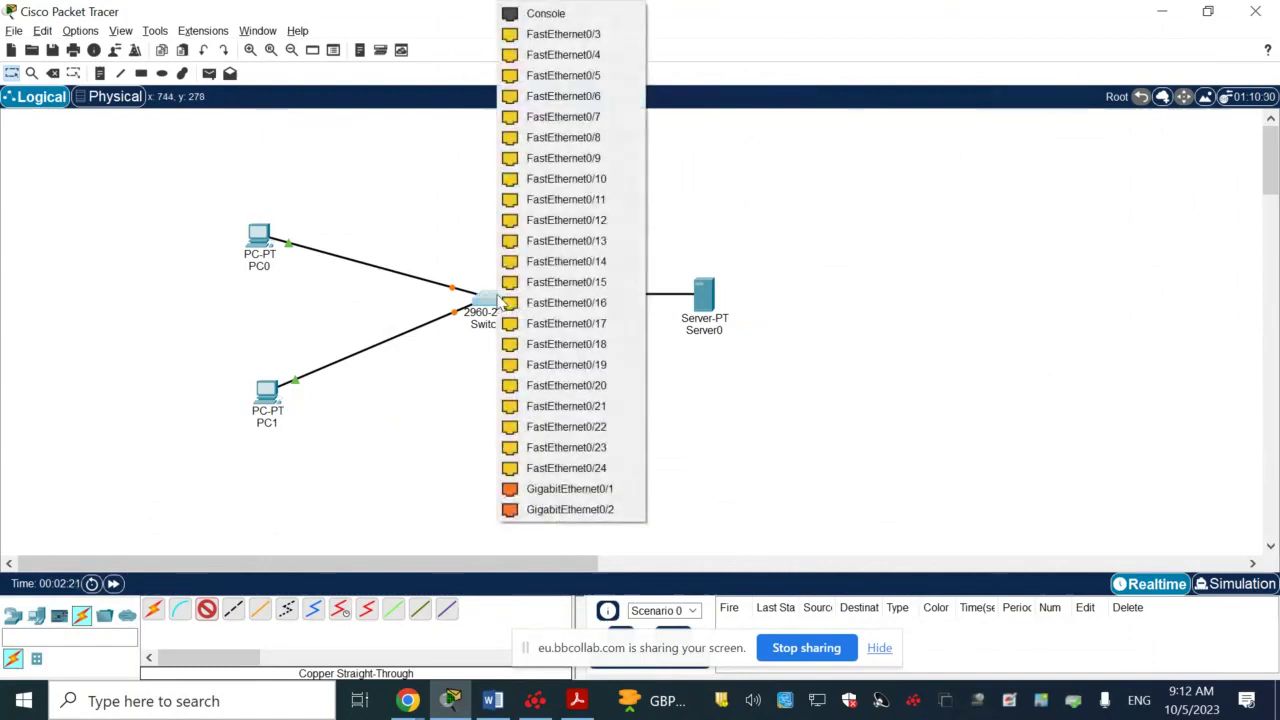
{"action": "left_click", "coordinate": [593, 497]}
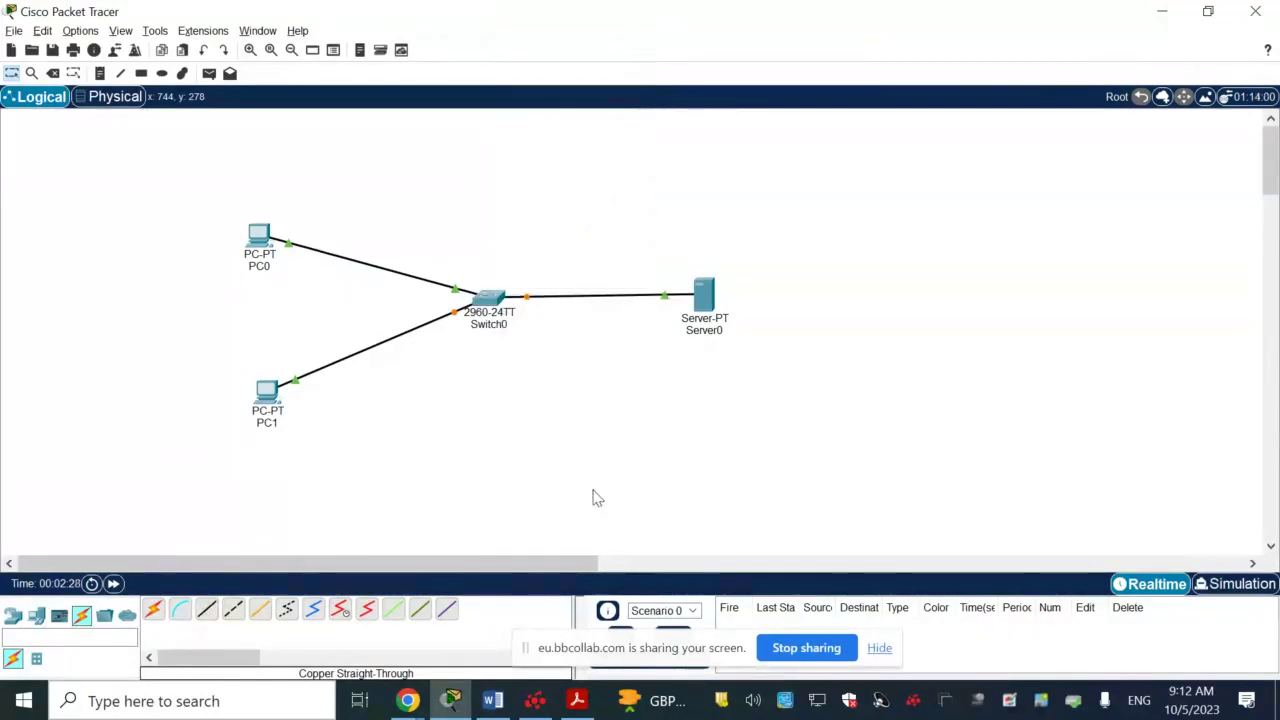
Scroll the lab manual to Part 2 Step 1 on Server0's static IP, then return.
{"action": "key", "text": "alt+Tab"}
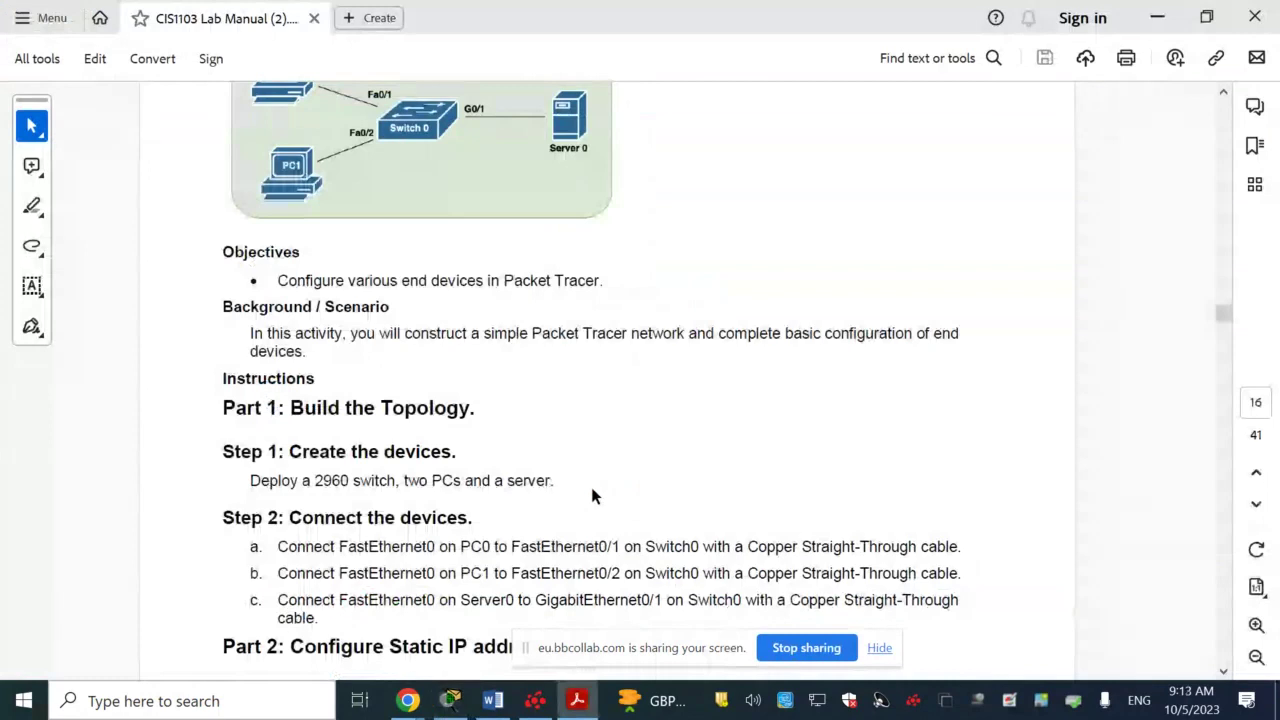
{"action": "scroll", "coordinate": [591, 490], "scroll_direction": "down", "scroll_amount": 3}
{"action": "scroll", "coordinate": [591, 489], "scroll_direction": "down", "scroll_amount": 3}
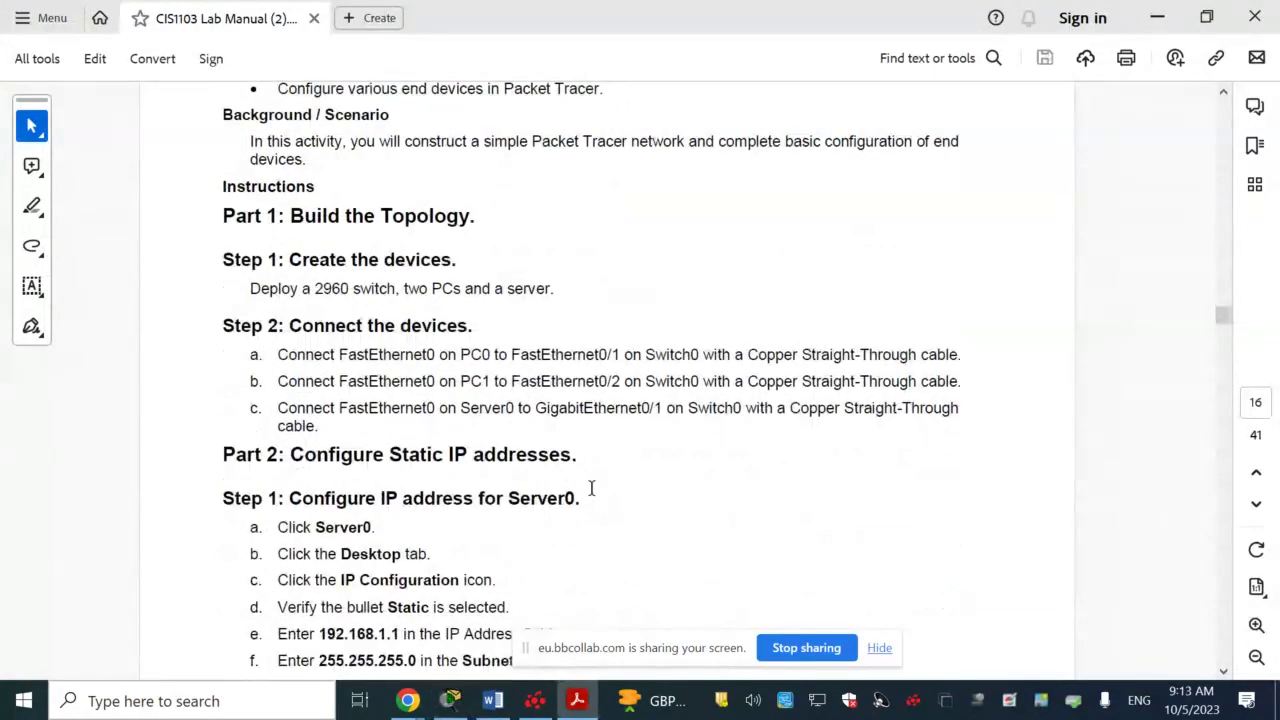
{"action": "scroll", "coordinate": [591, 490], "scroll_direction": "down", "scroll_amount": 2}
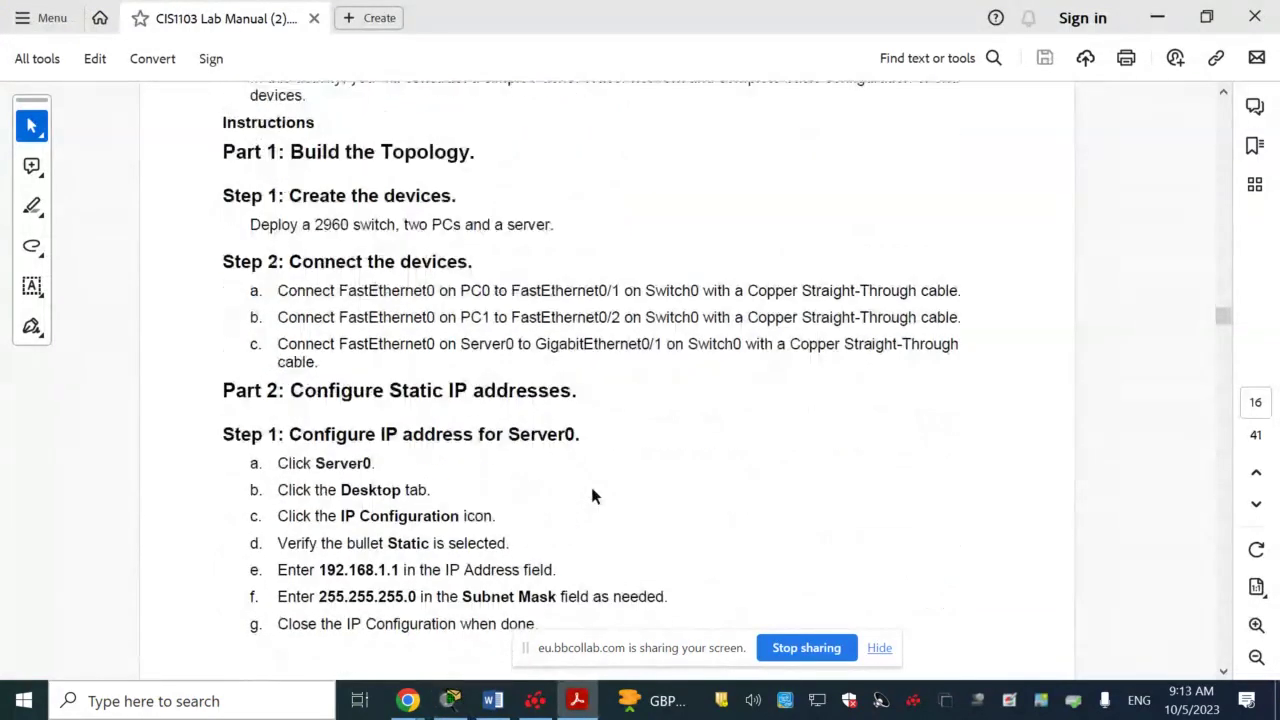
{"action": "scroll", "coordinate": [591, 490], "scroll_direction": "down", "scroll_amount": 1}
{"action": "scroll", "coordinate": [591, 490], "scroll_direction": "down", "scroll_amount": 1}
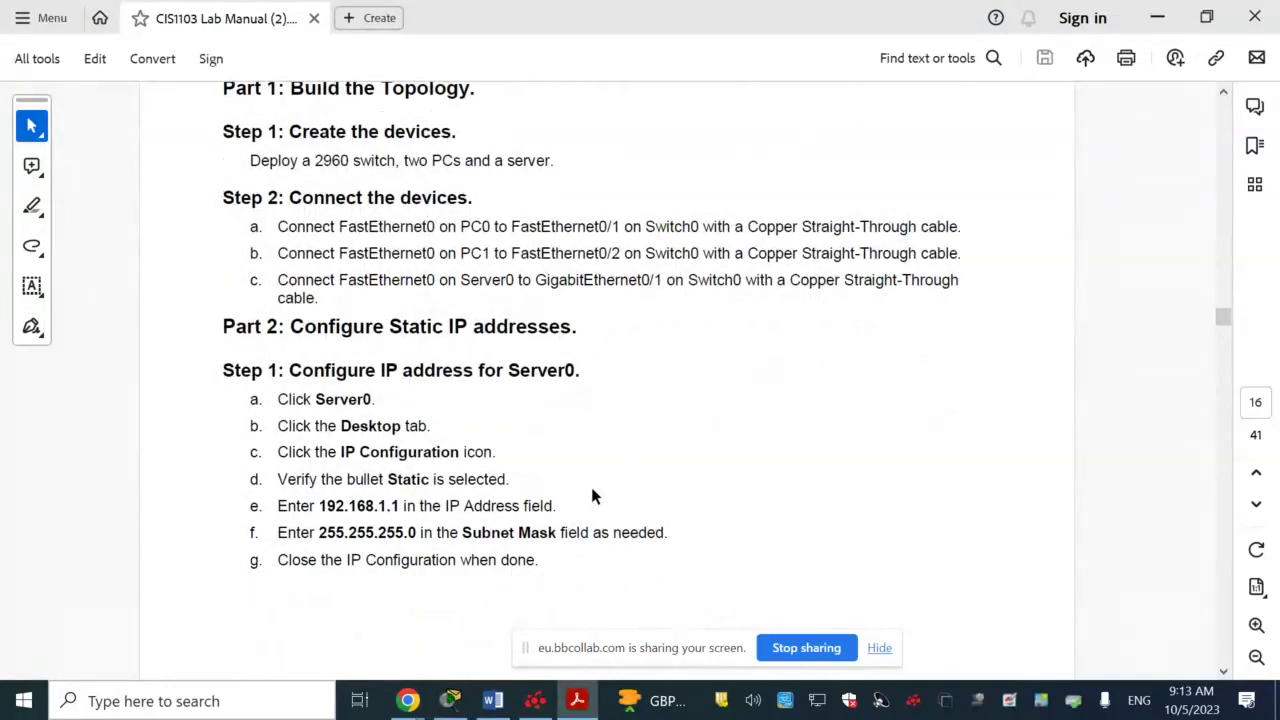
{"action": "scroll", "coordinate": [591, 490], "scroll_direction": "down", "scroll_amount": 1}
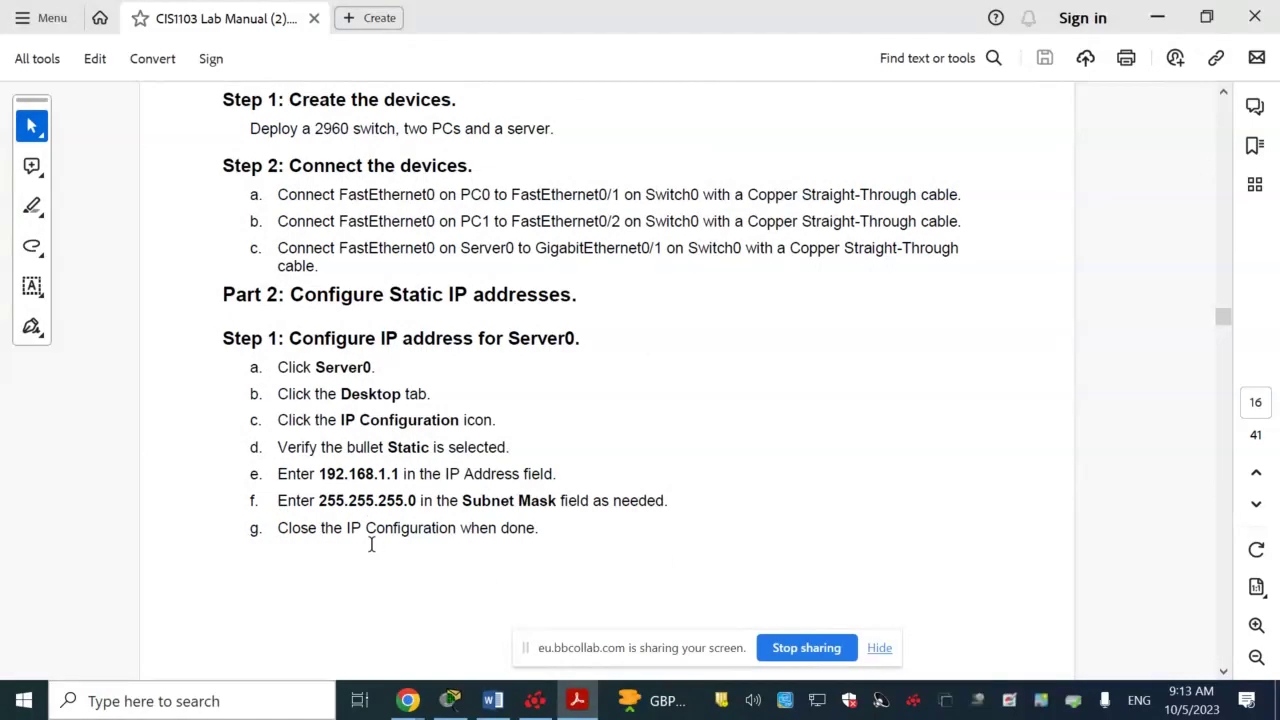
{"action": "key", "text": "alt+Tab"}
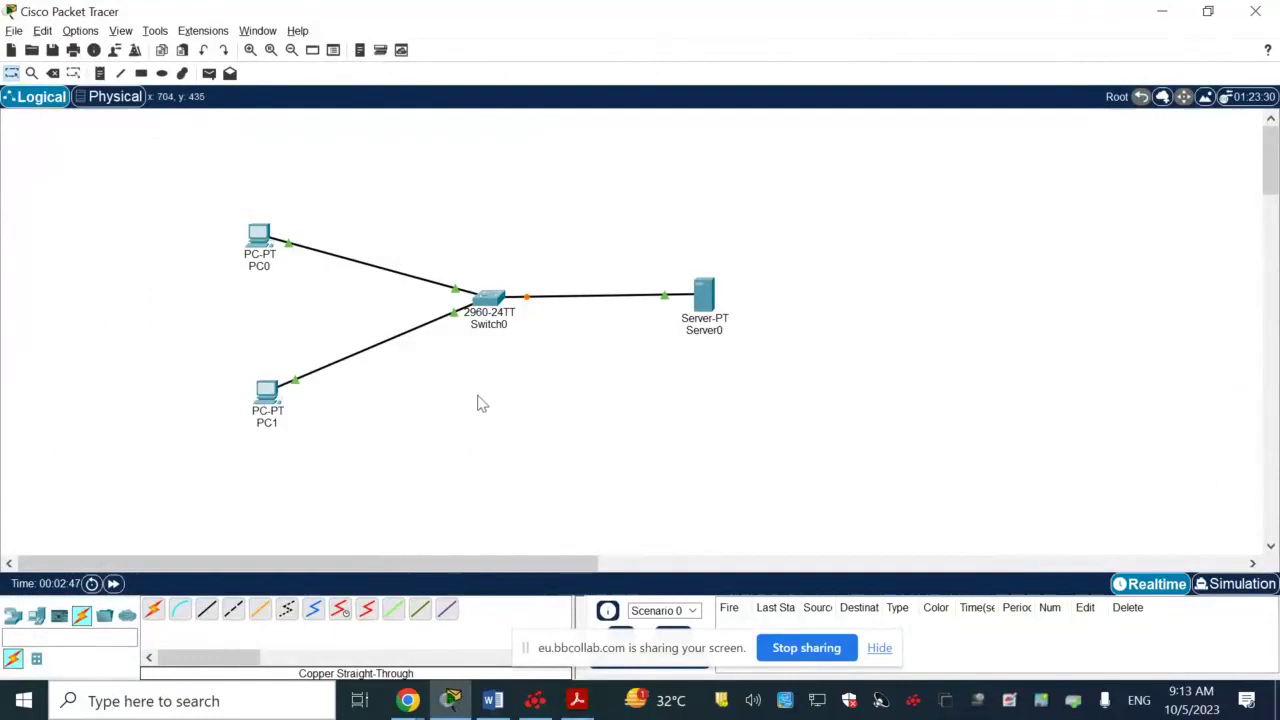
Set Server0's FastEthernet0 to 192.168.1.1 with default mask 255.255.255.0.
{"action": "double_click", "coordinate": [703, 293]}
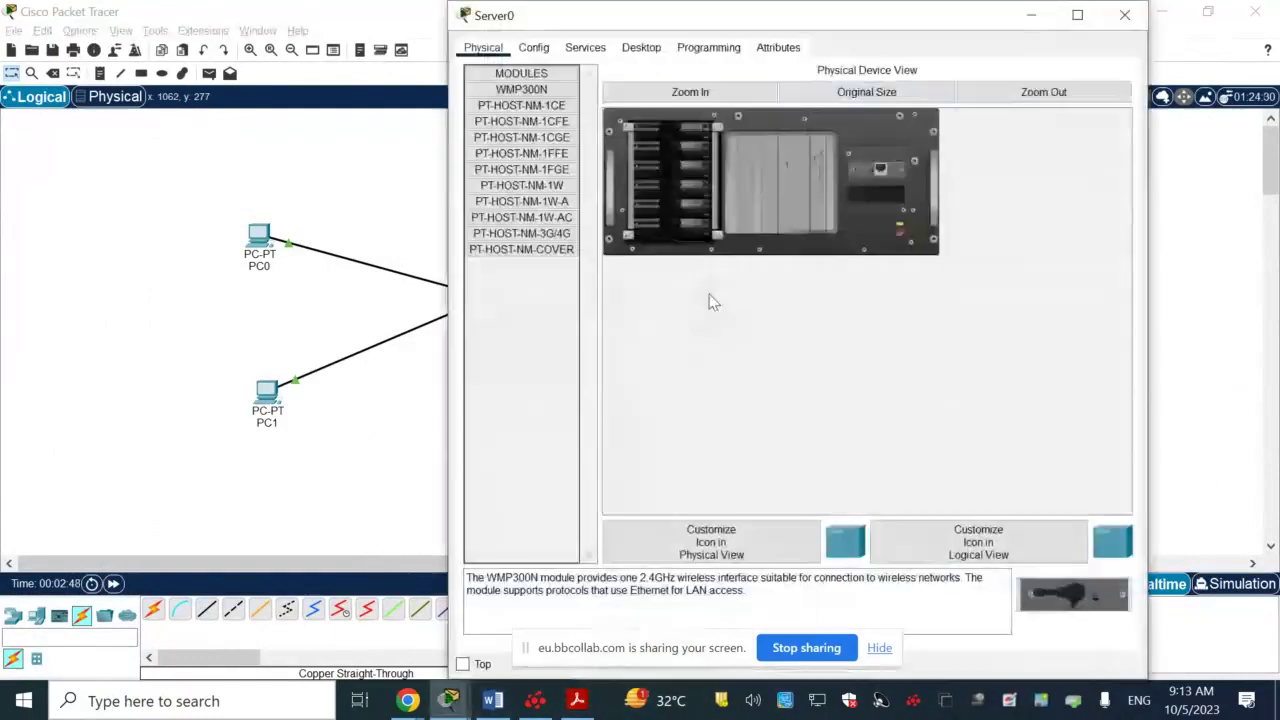
{"action": "left_click", "coordinate": [536, 48]}
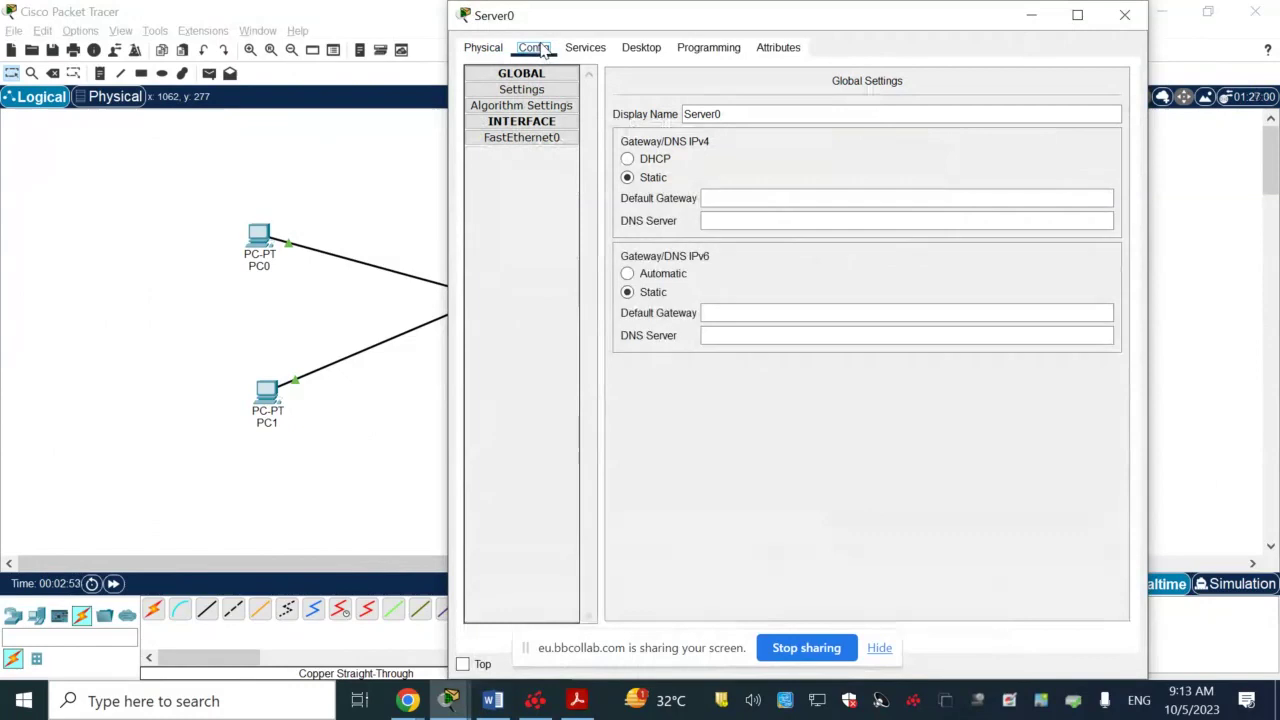
{"action": "left_click", "coordinate": [546, 139]}
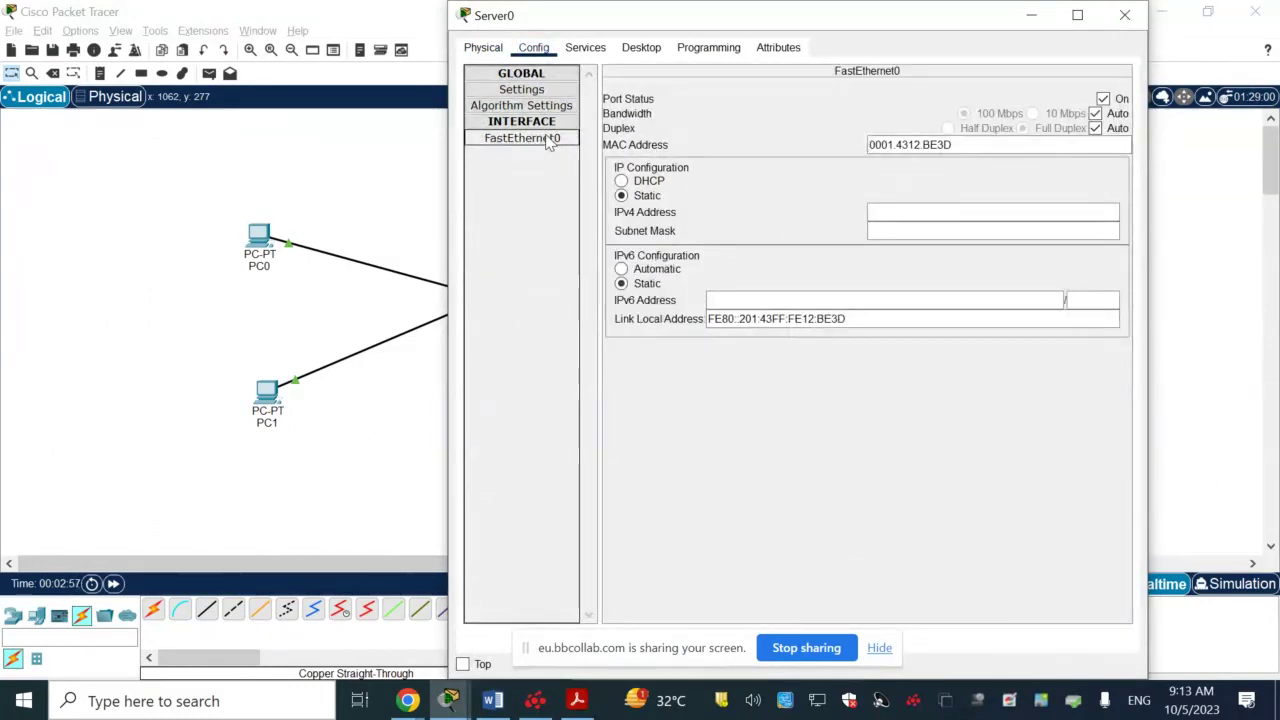
{"action": "left_click", "coordinate": [887, 211]}
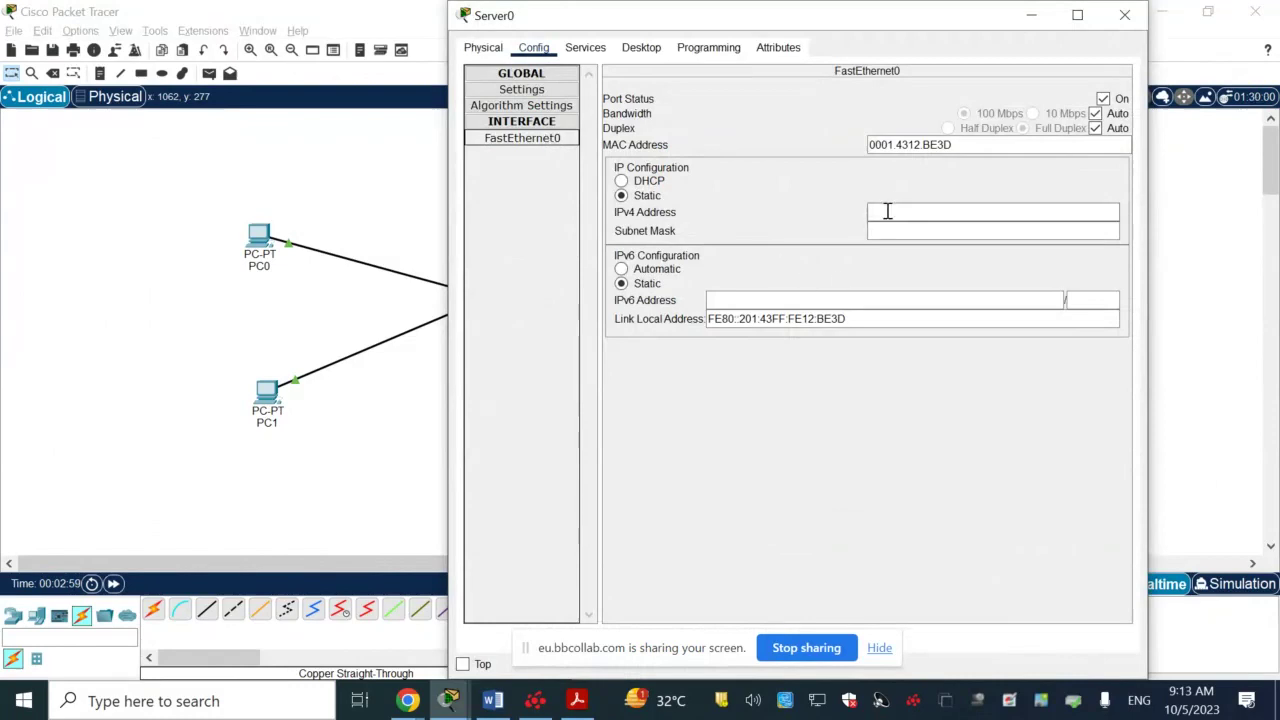
{"action": "type", "text": "1"}
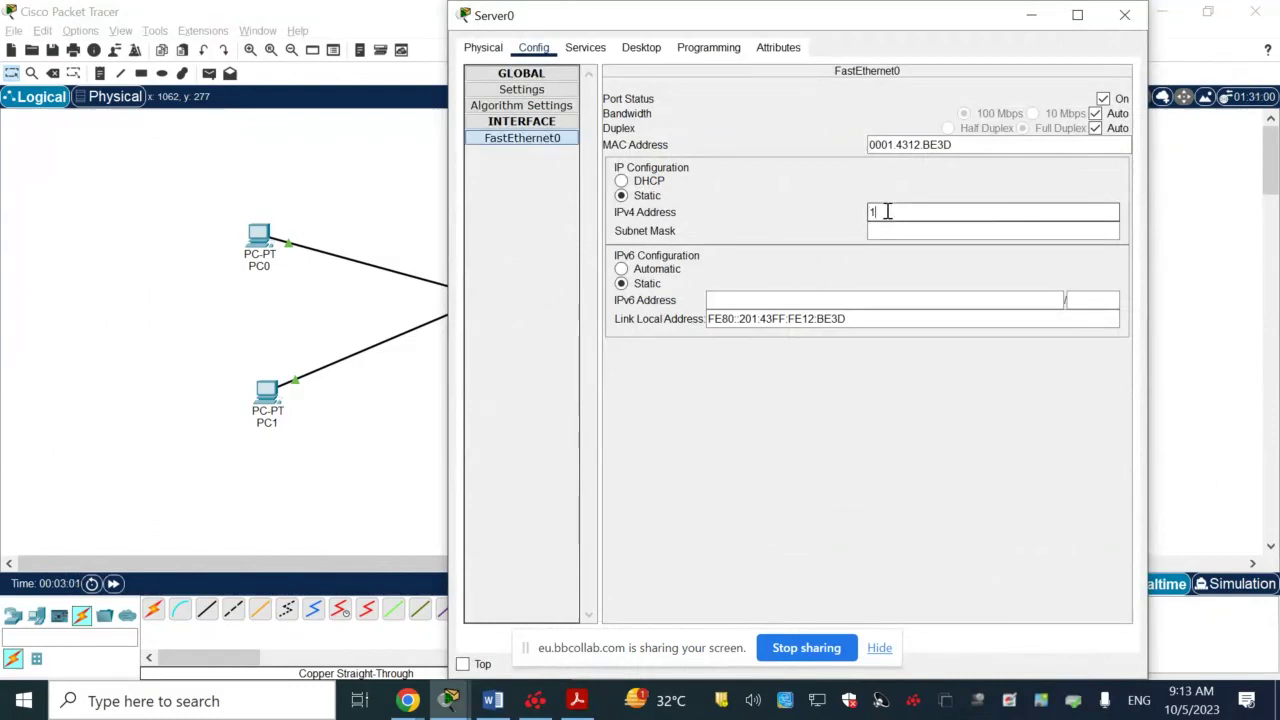
{"action": "type", "text": "92.1"}
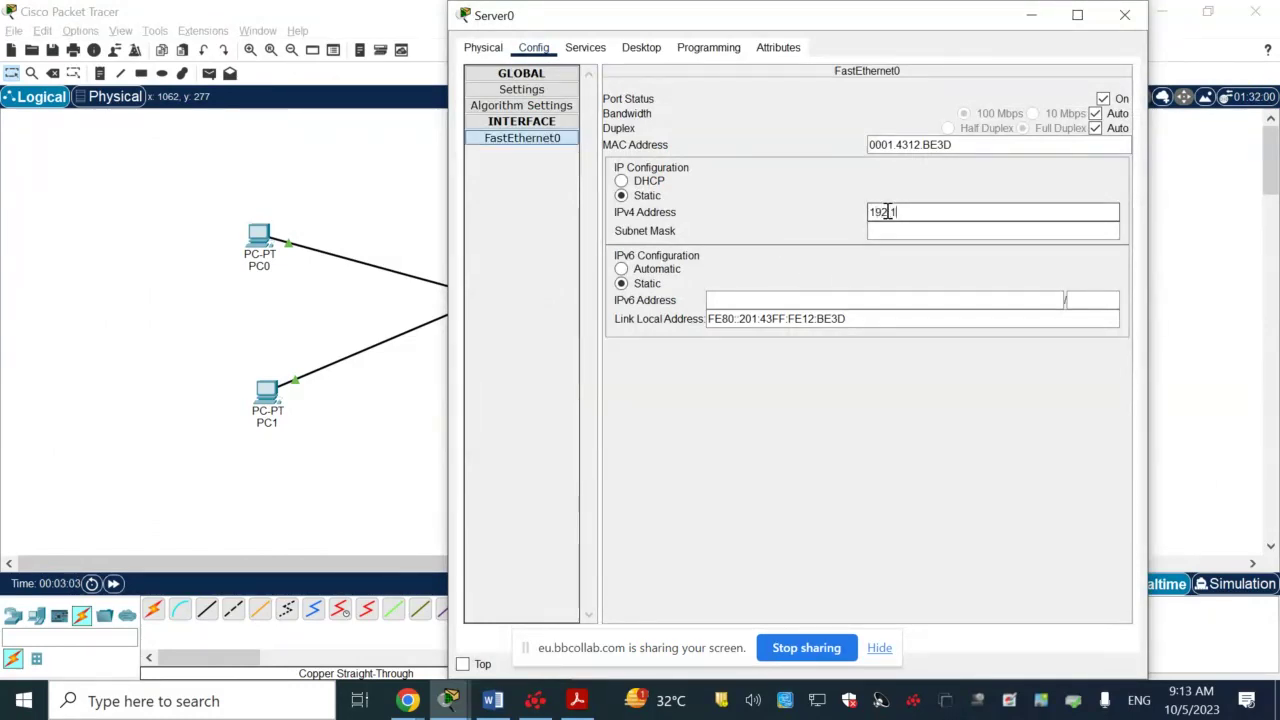
{"action": "type", "text": "68.1."}
{"action": "type", "text": "1"}
{"action": "left_click", "coordinate": [898, 231]}
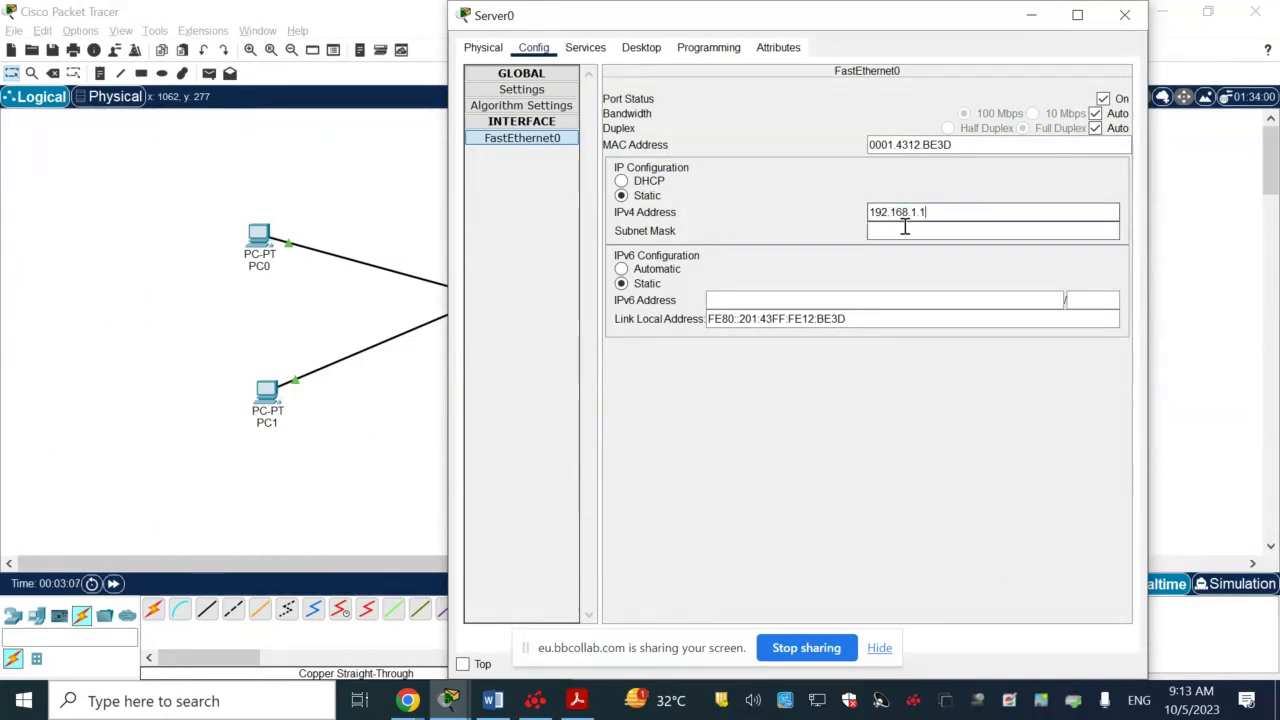
{"action": "left_click", "coordinate": [898, 231]}
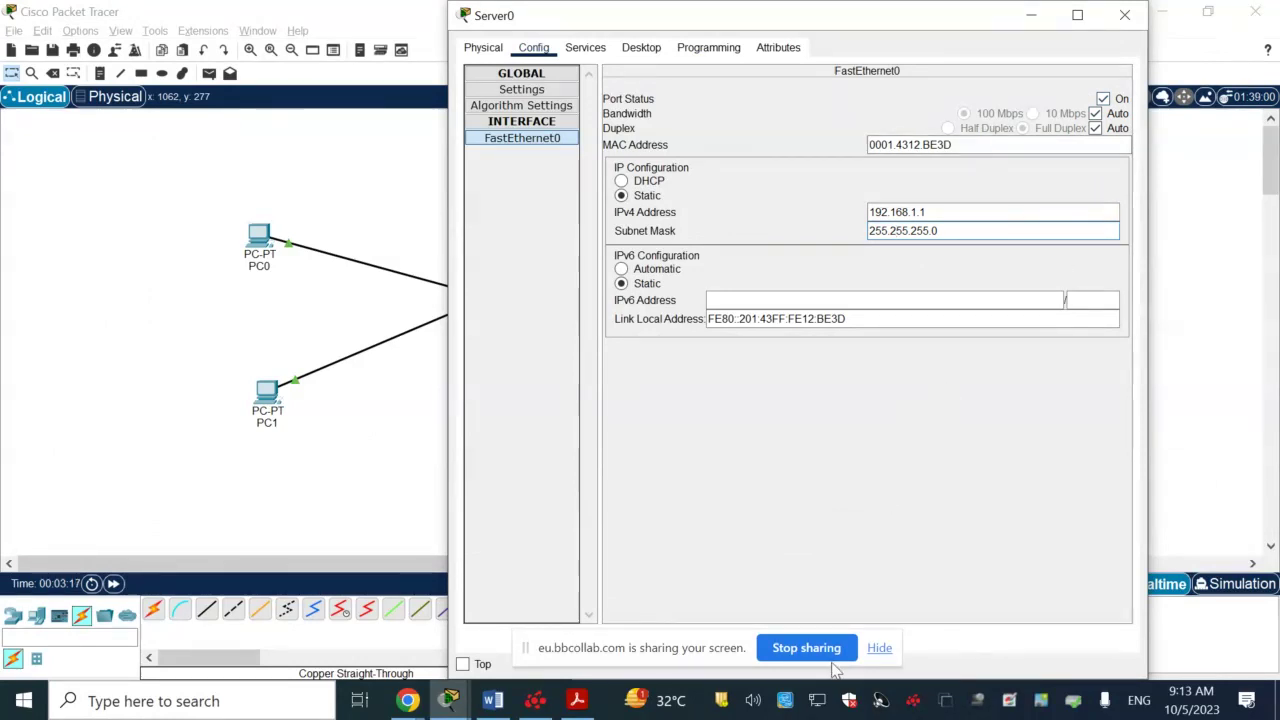
{"action": "left_click", "coordinate": [923, 471]}
Close Server0's window and scroll the manual to Step 2 PC addressing and Part 3.
{"action": "left_click", "coordinate": [1124, 15]}
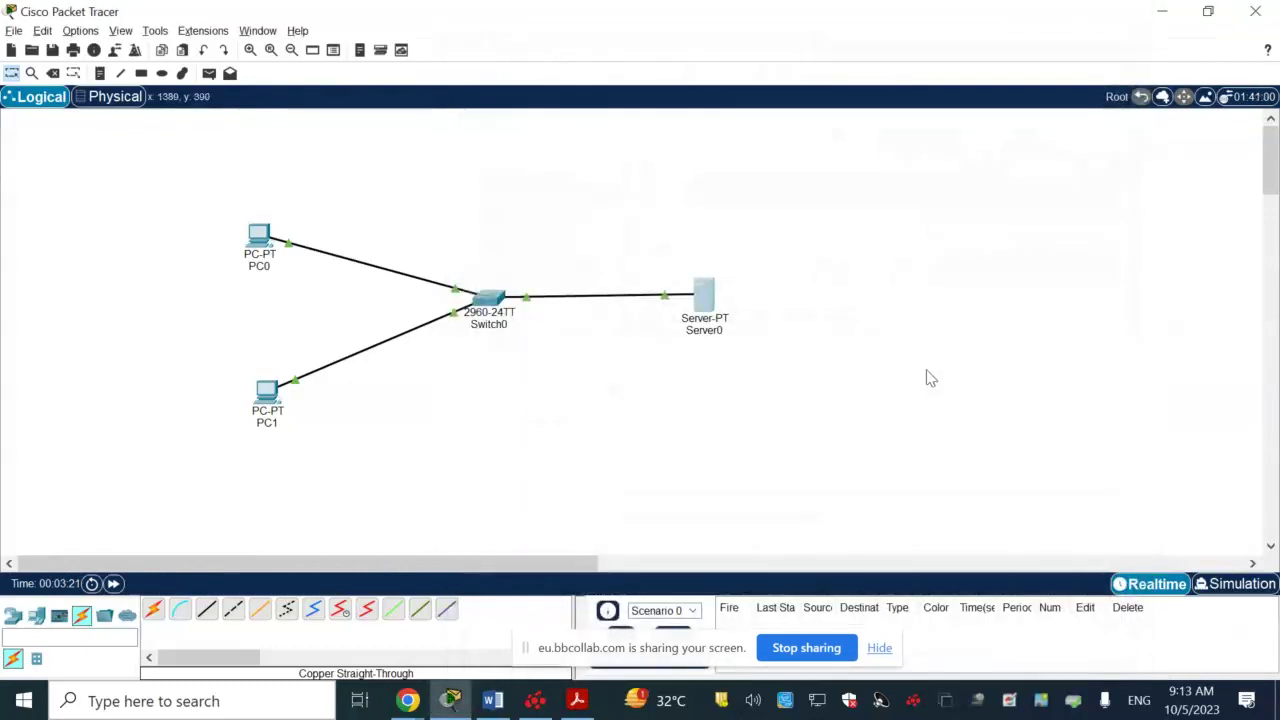
{"action": "key", "text": "alt+Tab"}
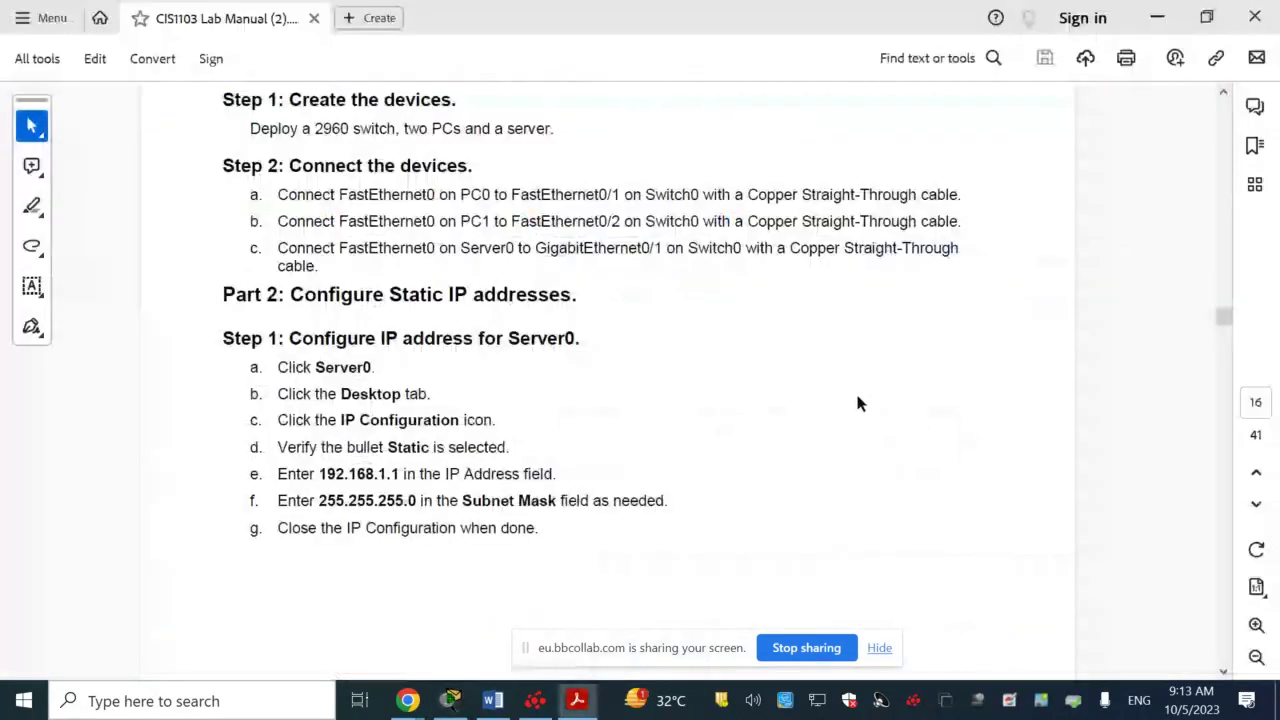
{"action": "scroll", "coordinate": [447, 539], "scroll_direction": "down", "scroll_amount": 1}
{"action": "scroll", "coordinate": [430, 535], "scroll_direction": "down", "scroll_amount": 1}
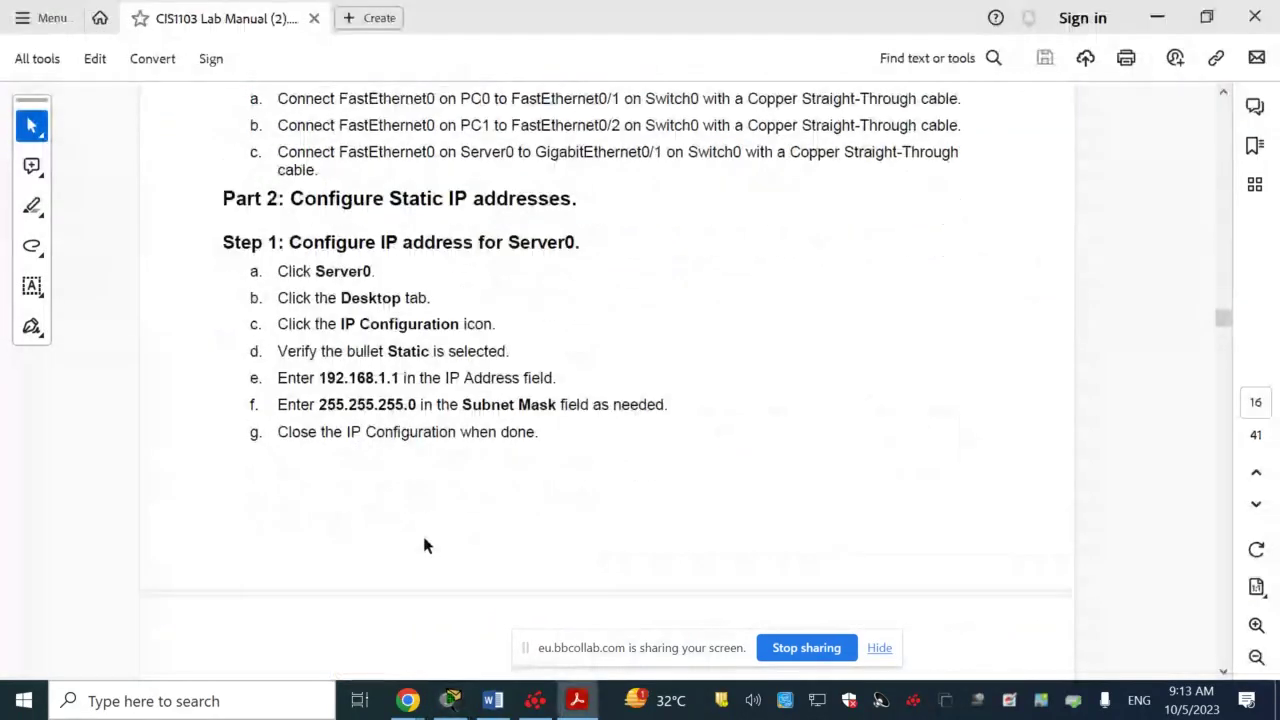
{"action": "scroll", "coordinate": [410, 538], "scroll_direction": "down", "scroll_amount": 4}
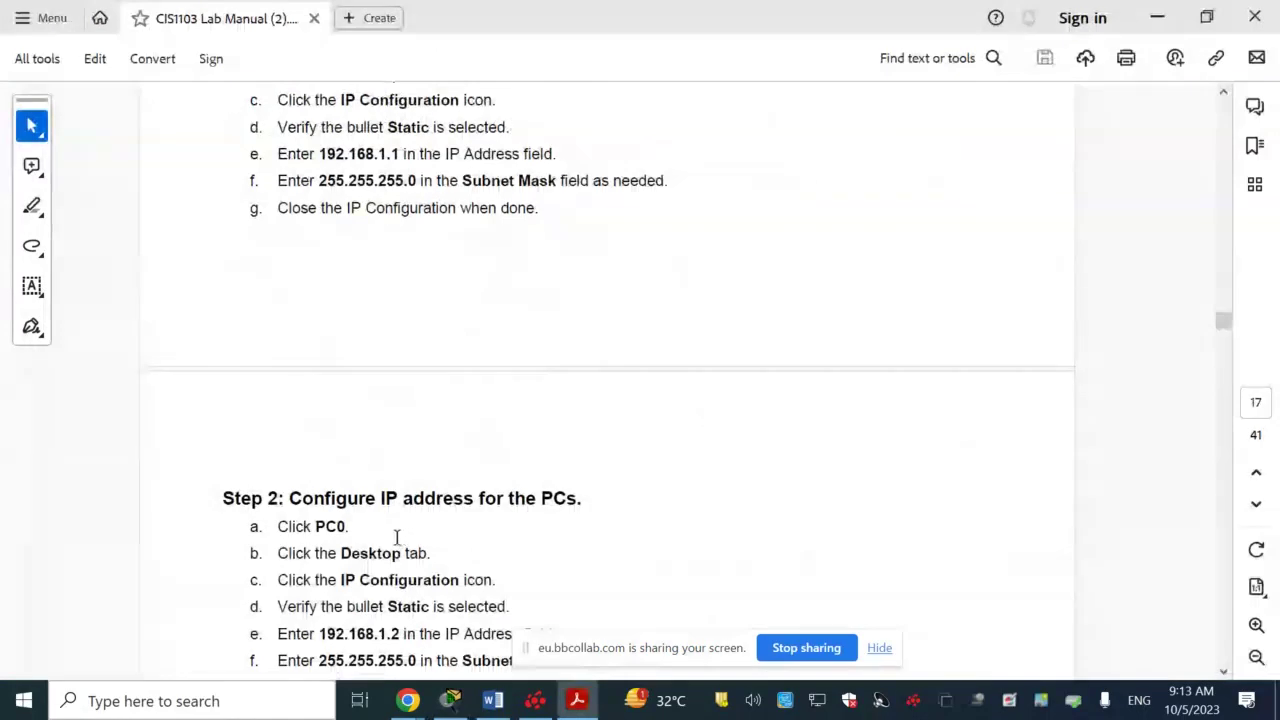
{"action": "scroll", "coordinate": [396, 538], "scroll_direction": "down", "scroll_amount": 1}
{"action": "scroll", "coordinate": [396, 537], "scroll_direction": "down", "scroll_amount": 3}
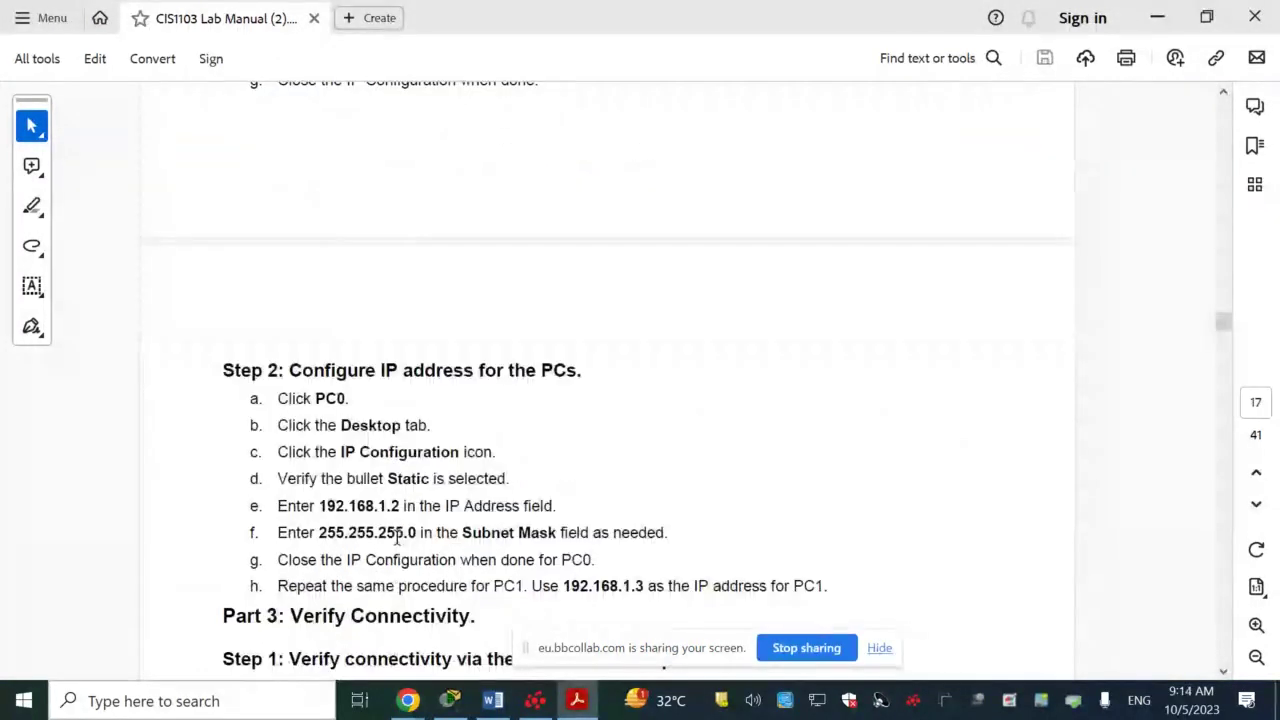
{"action": "scroll", "coordinate": [396, 537], "scroll_direction": "down", "scroll_amount": 1}
{"action": "scroll", "coordinate": [396, 537], "scroll_direction": "down", "scroll_amount": 2}
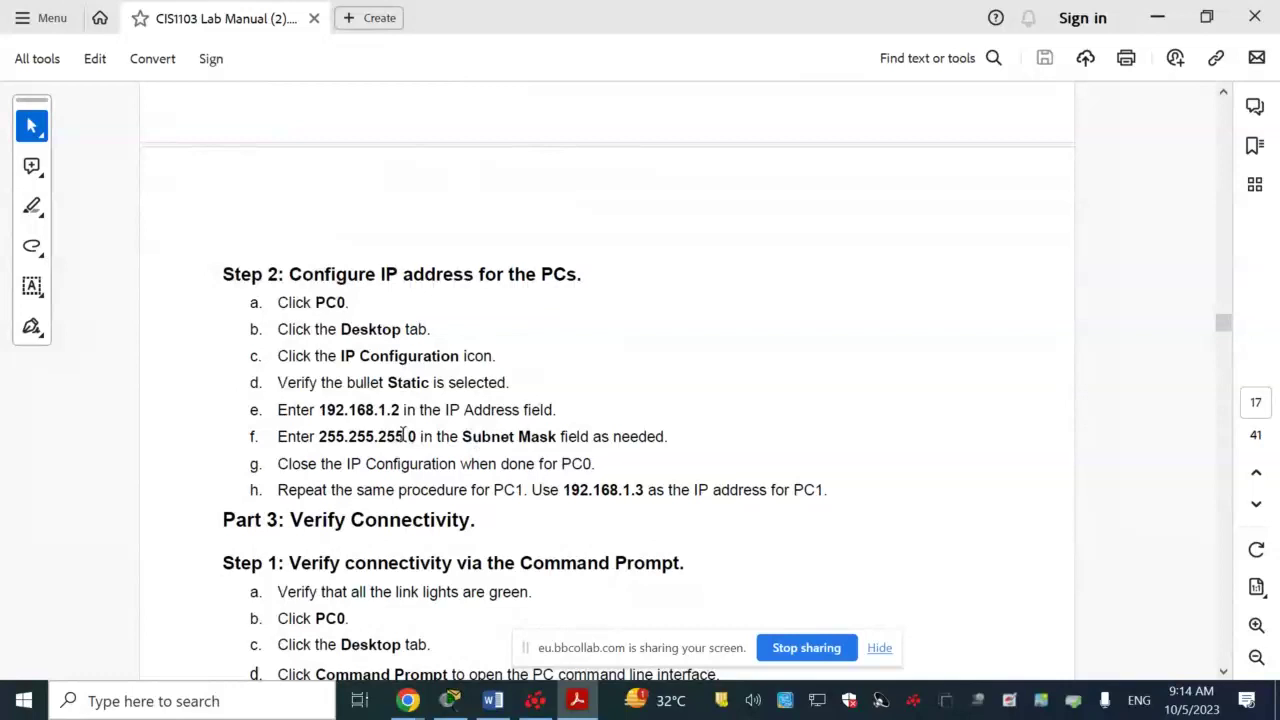
{"action": "key", "text": "alt+Tab"}
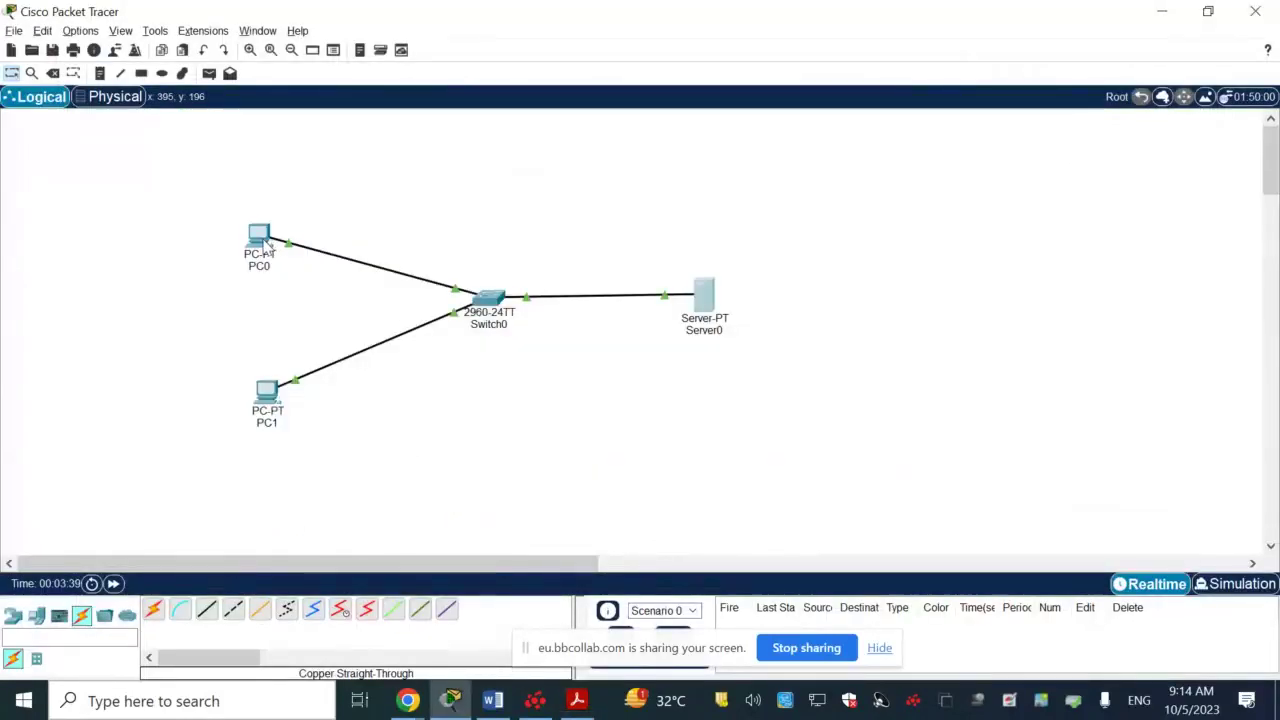
Assign PC0's FastEthernet0 192.168.1.2 with the autofilled mask 255.255.255.0.
{"action": "left_click", "coordinate": [262, 240]}
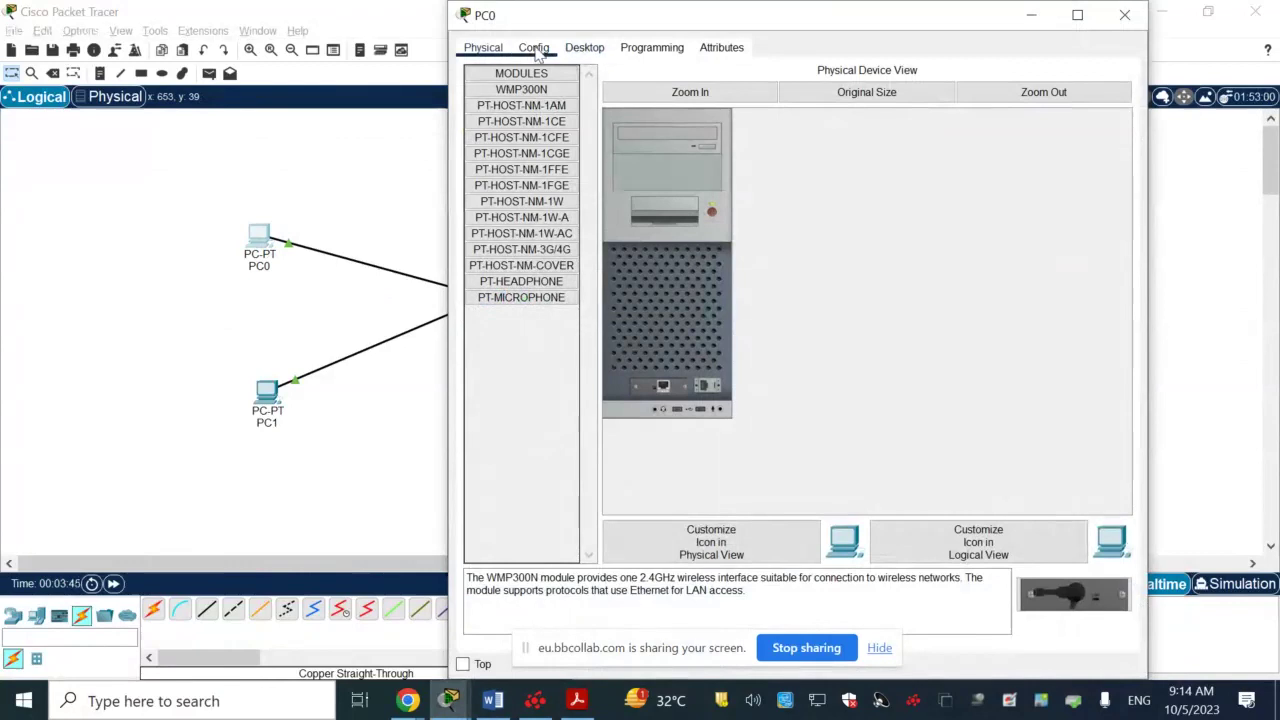
{"action": "left_click", "coordinate": [536, 50]}
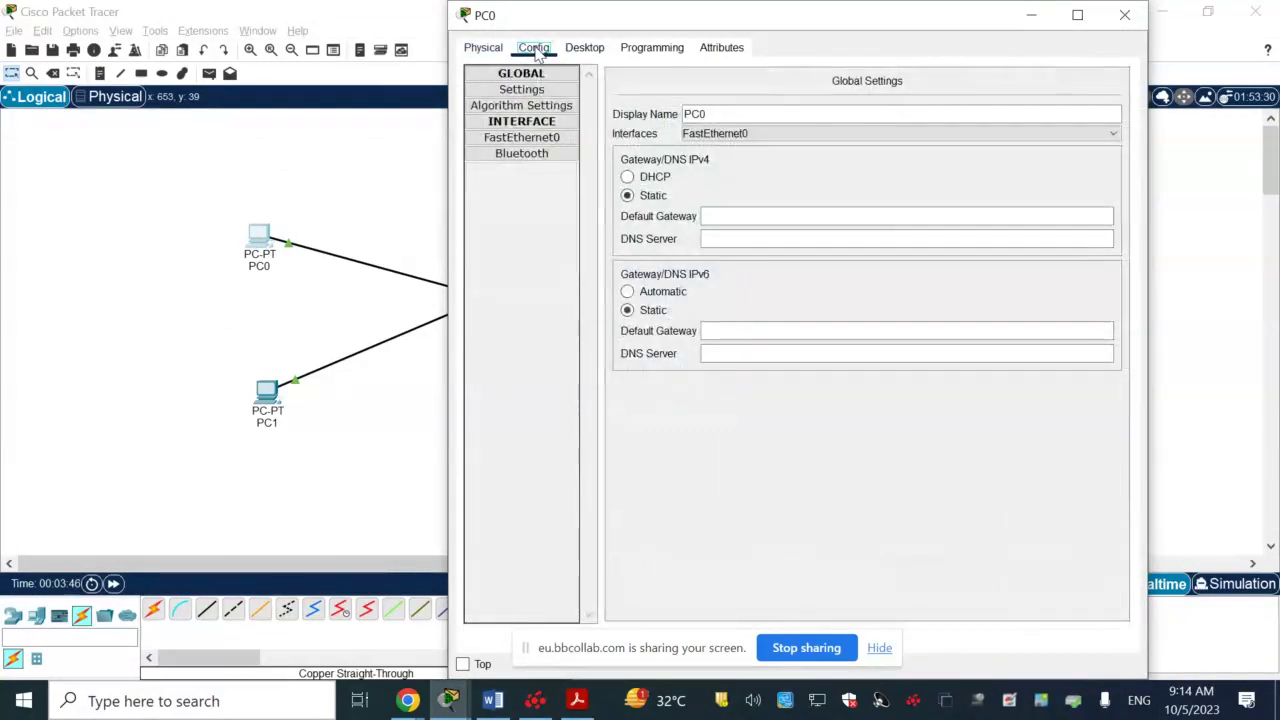
{"action": "left_click", "coordinate": [532, 138]}
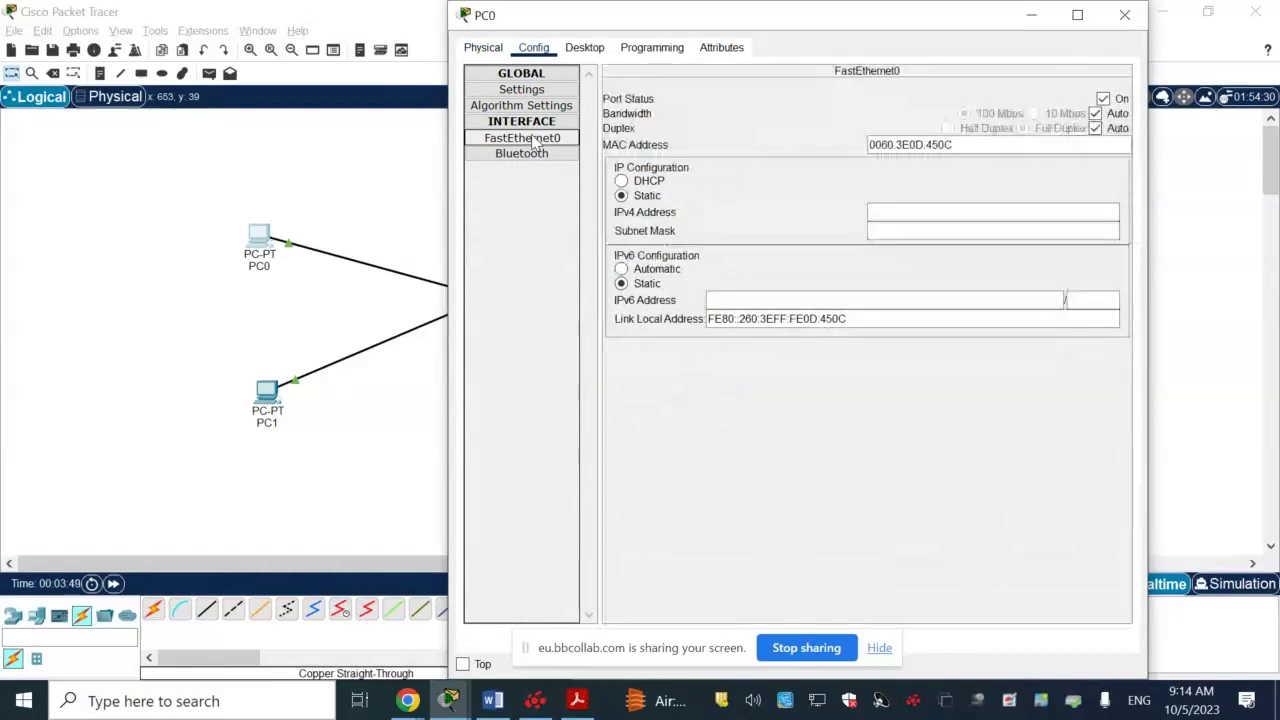
{"action": "left_click", "coordinate": [889, 212]}
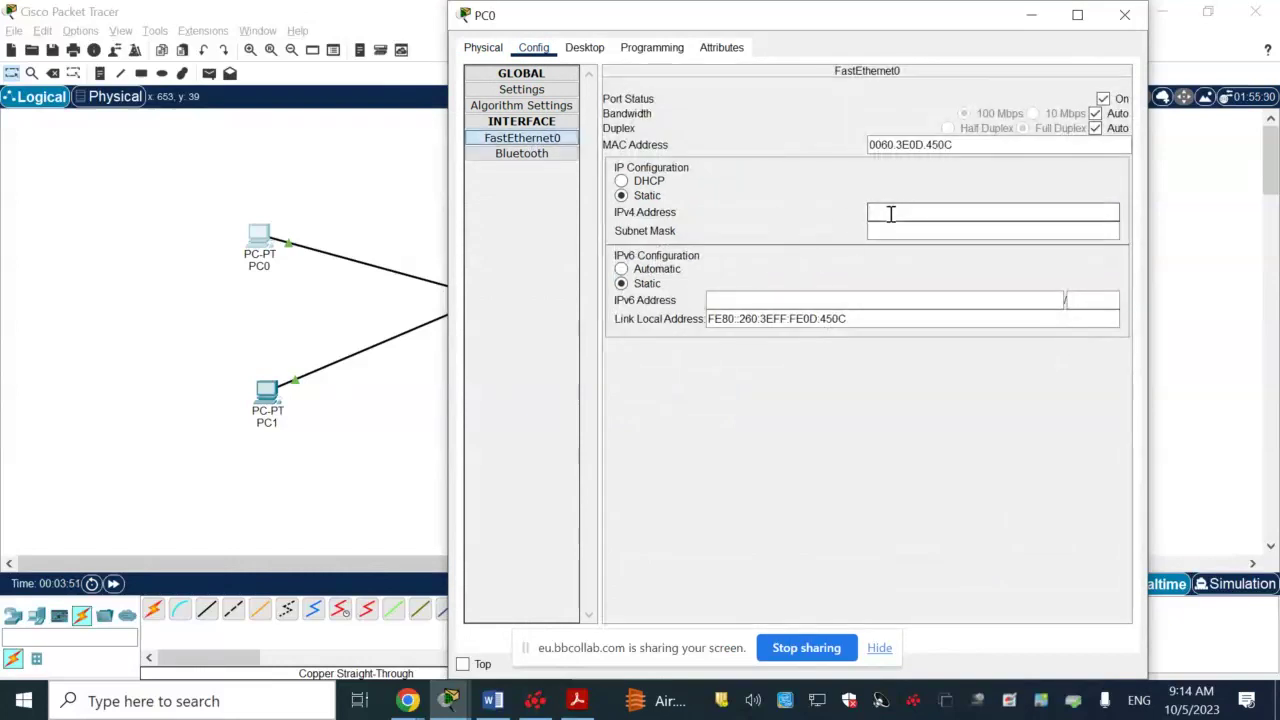
{"action": "type", "text": "192"}
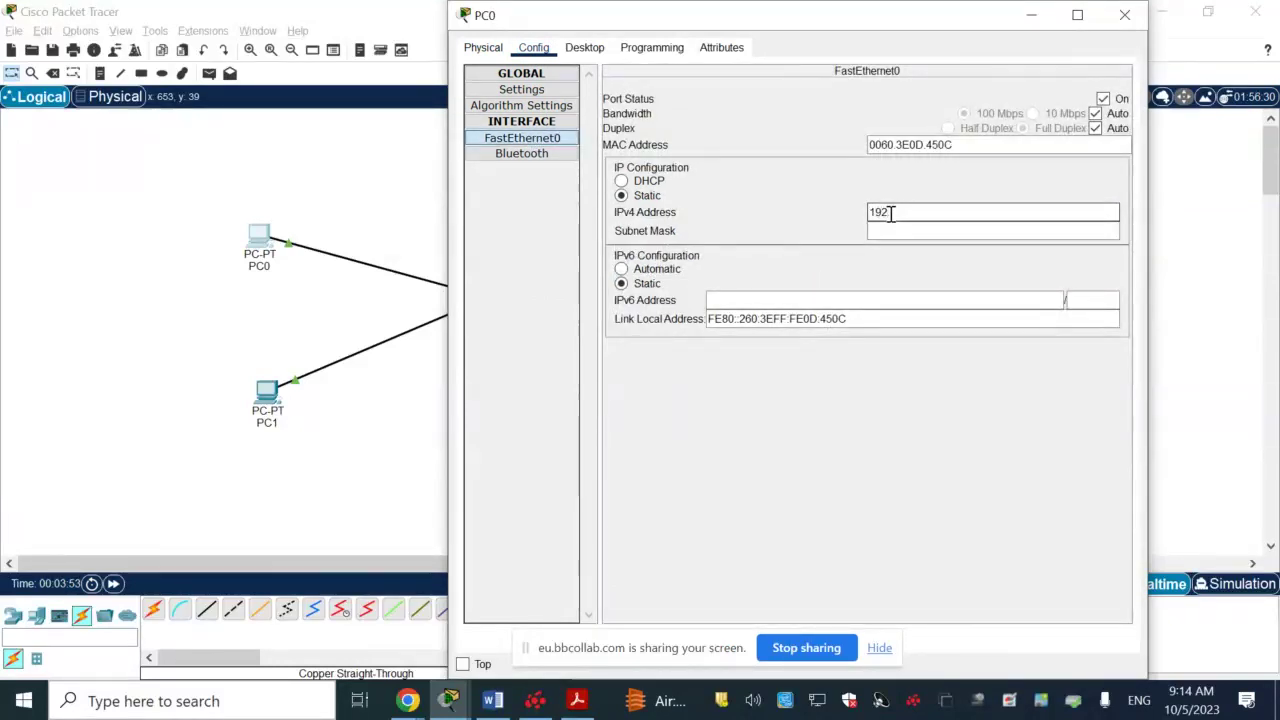
{"action": "type", "text": ".168."}
{"action": "type", "text": "1.2"}
{"action": "left_click", "coordinate": [885, 230]}
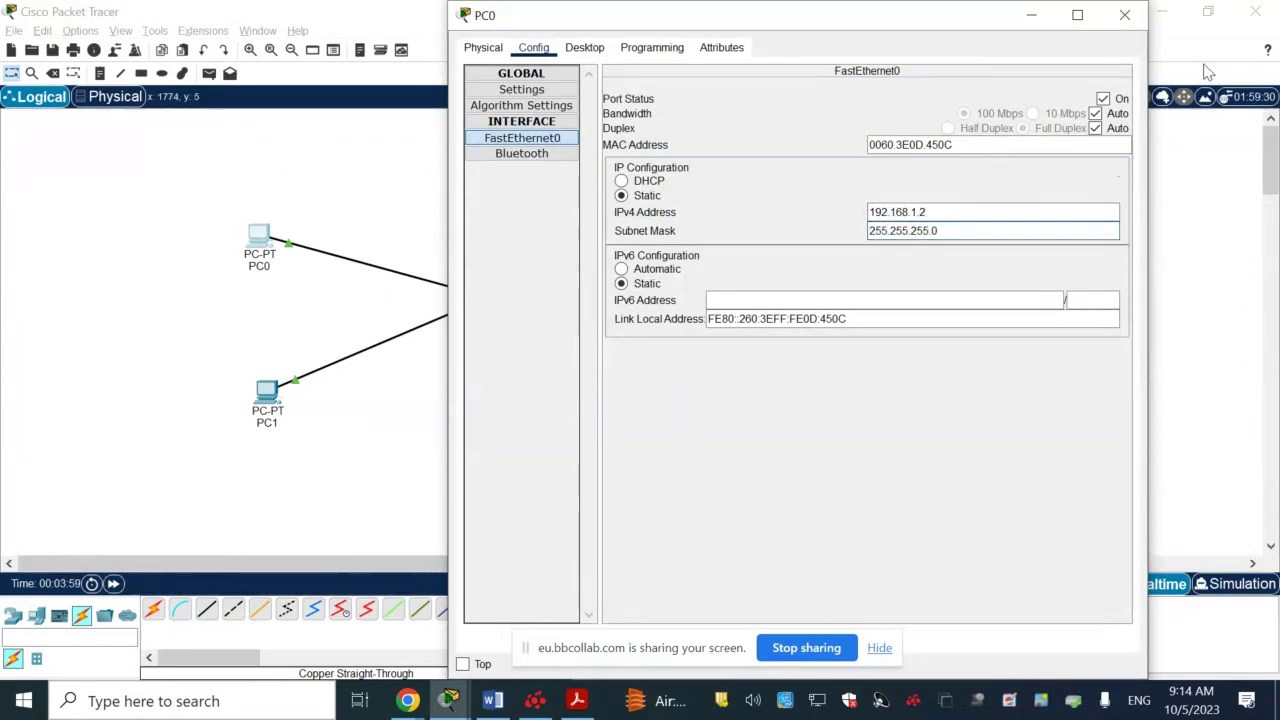
Enter IPv4 address 192.168.1.3 with auto-filled mask 255.255.255.0 in PC1's IP Configuration.
{"action": "left_click", "coordinate": [1124, 14]}
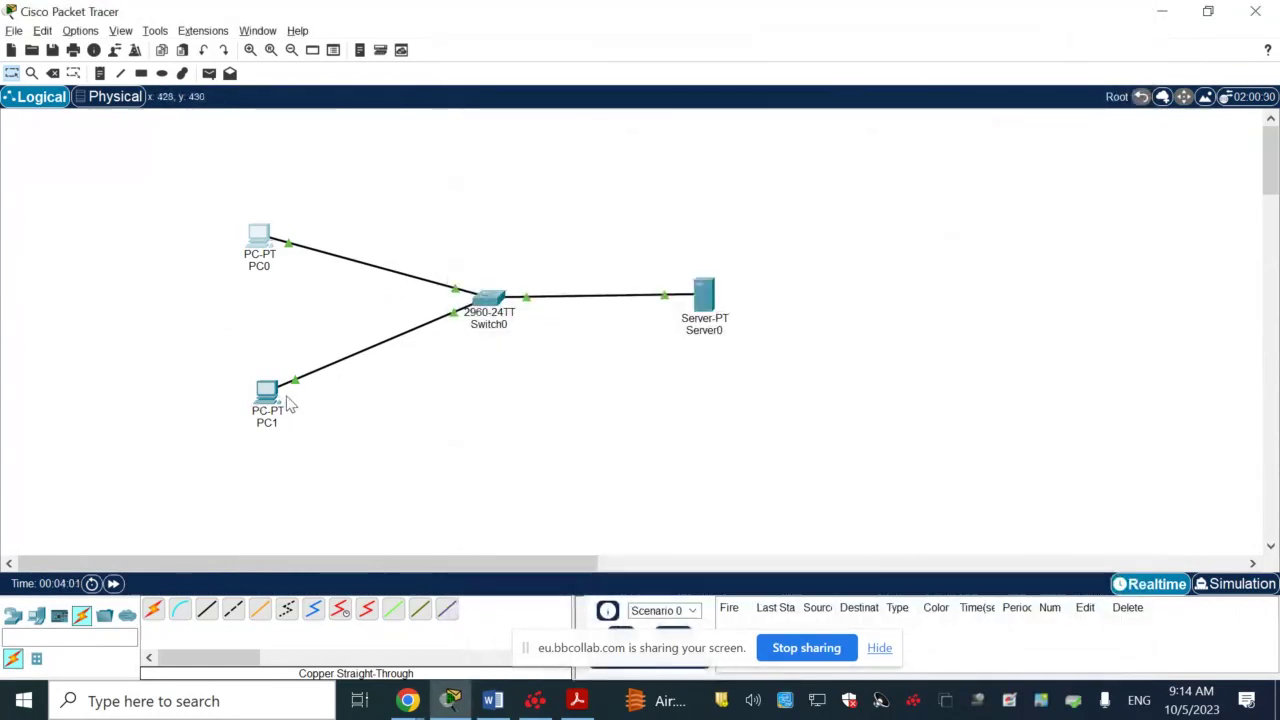
{"action": "left_click", "coordinate": [266, 392]}
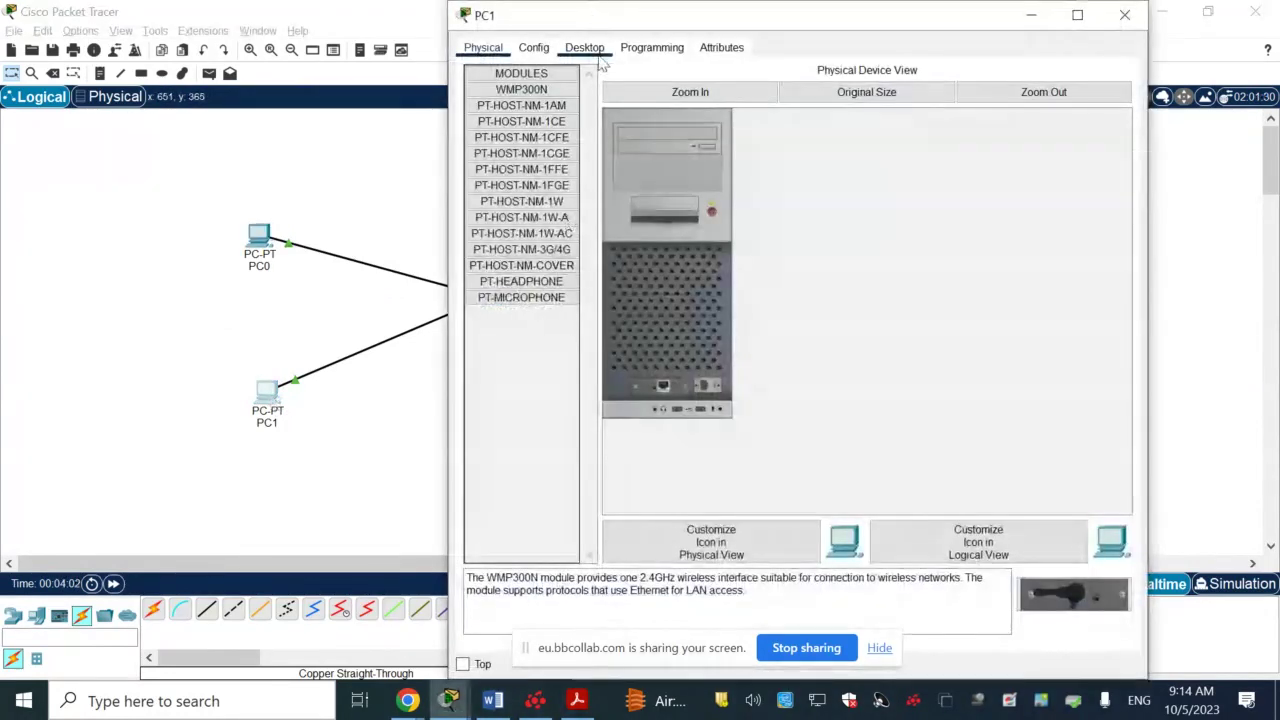
{"action": "left_click", "coordinate": [598, 58]}
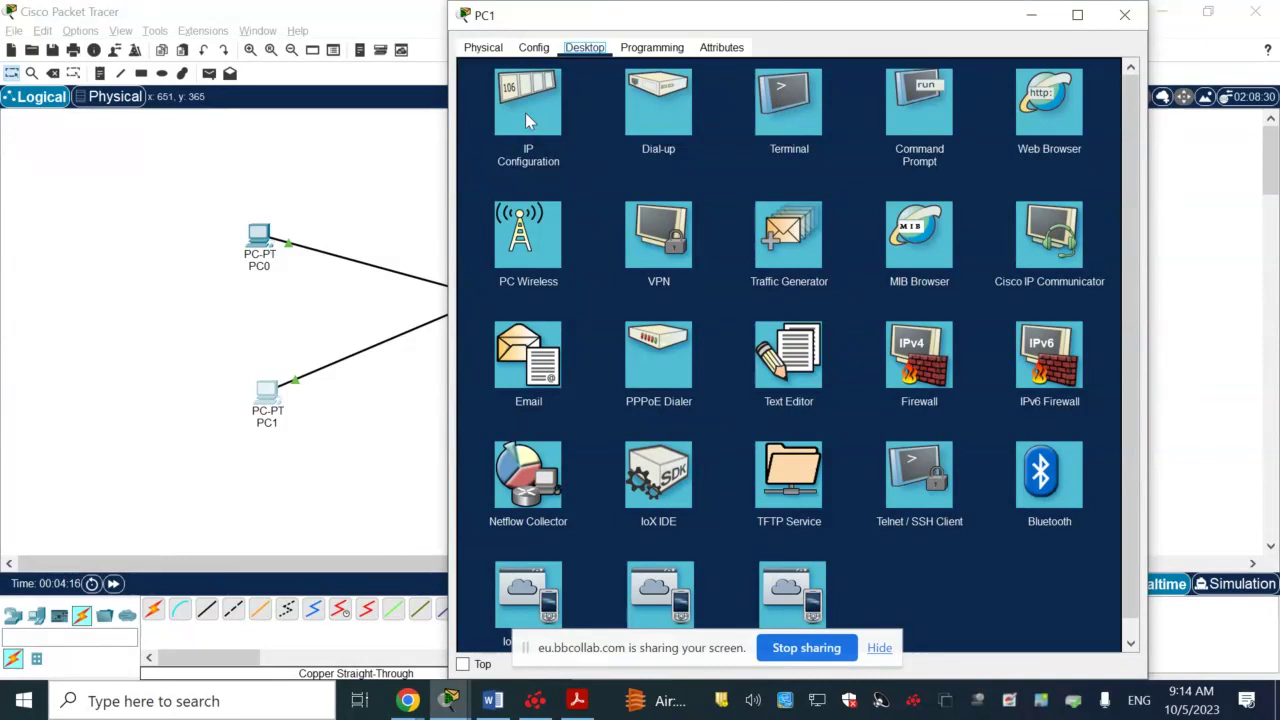
{"action": "left_click", "coordinate": [528, 118]}
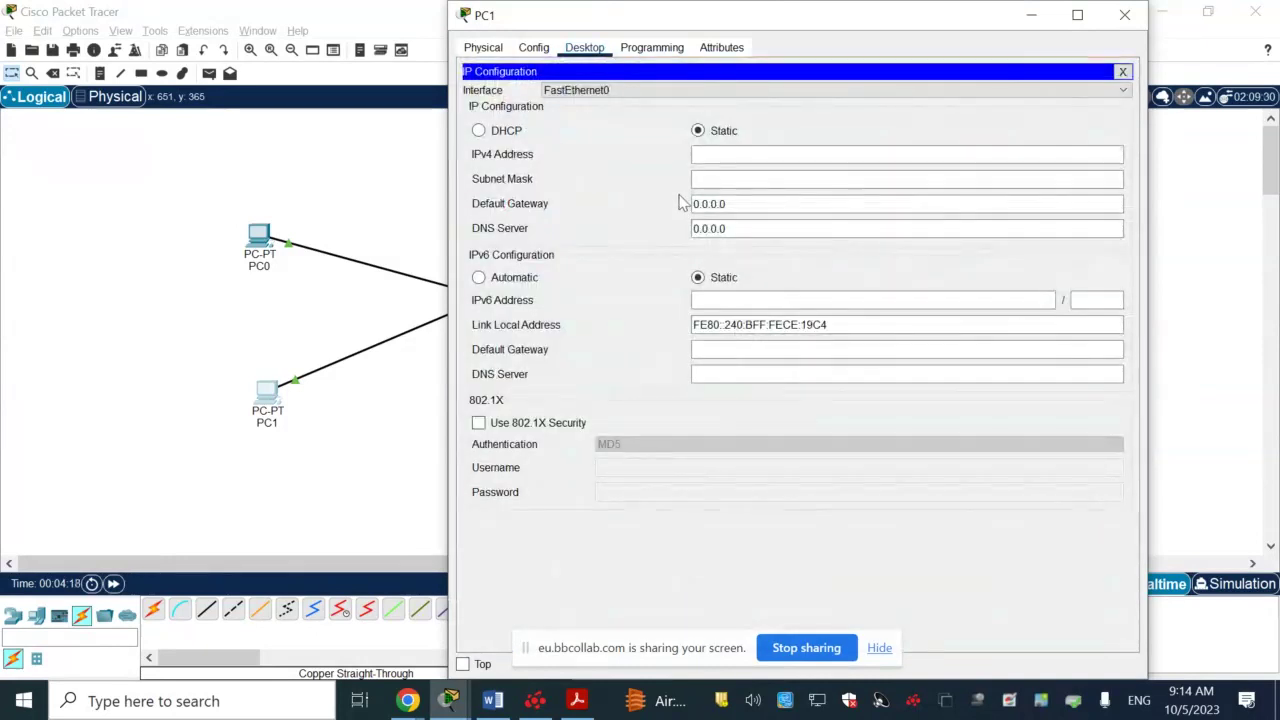
{"action": "left_click", "coordinate": [701, 159]}
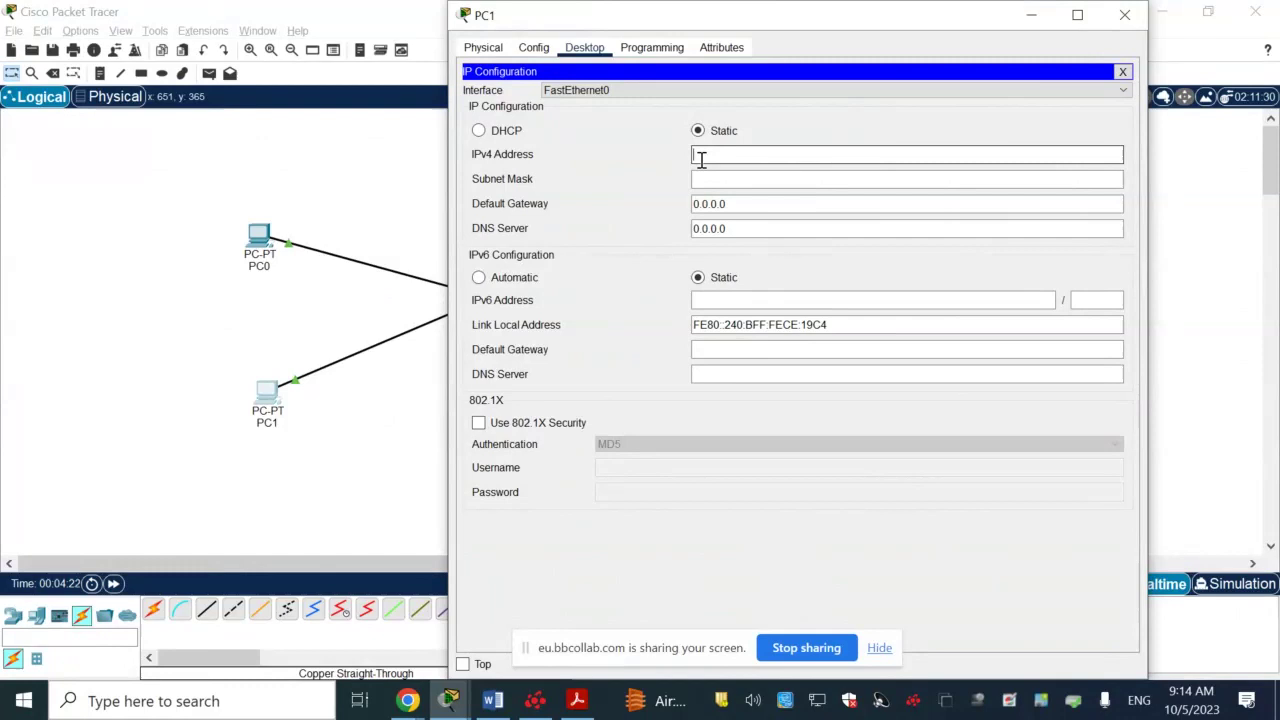
{"action": "type", "text": "192"}
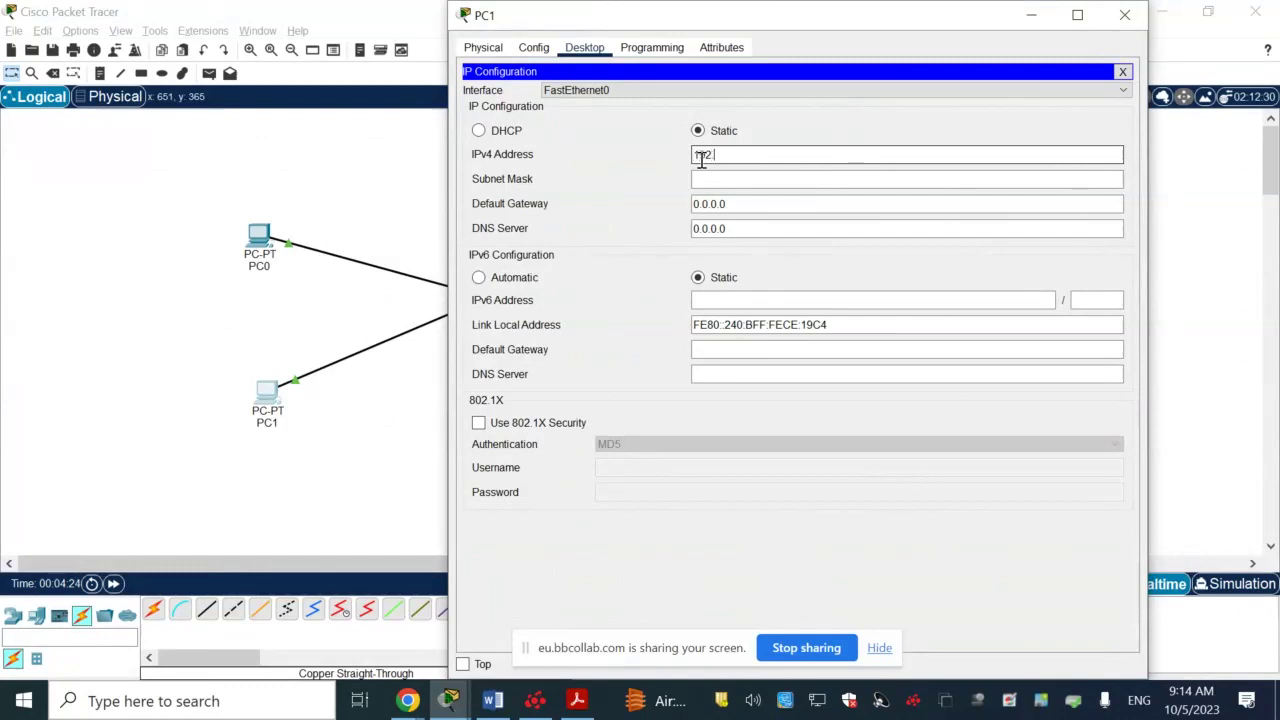
{"action": "type", "text": ".168."}
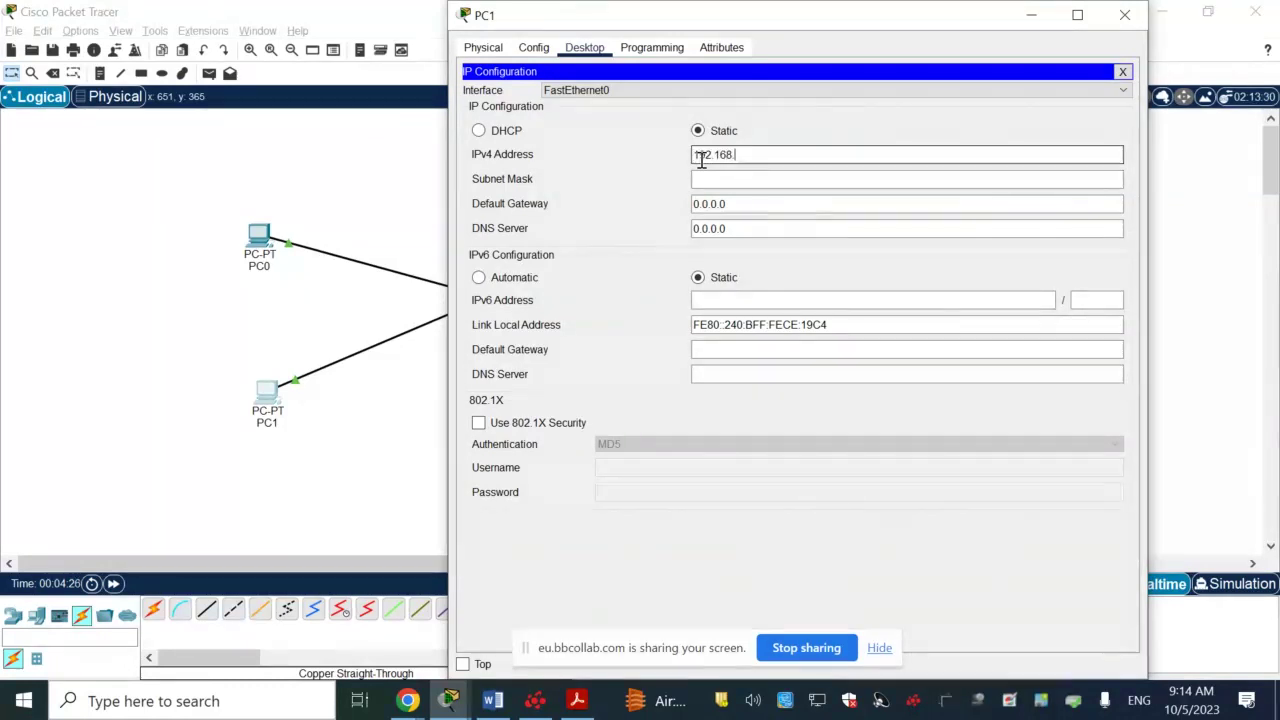
{"action": "type", "text": "1.3"}
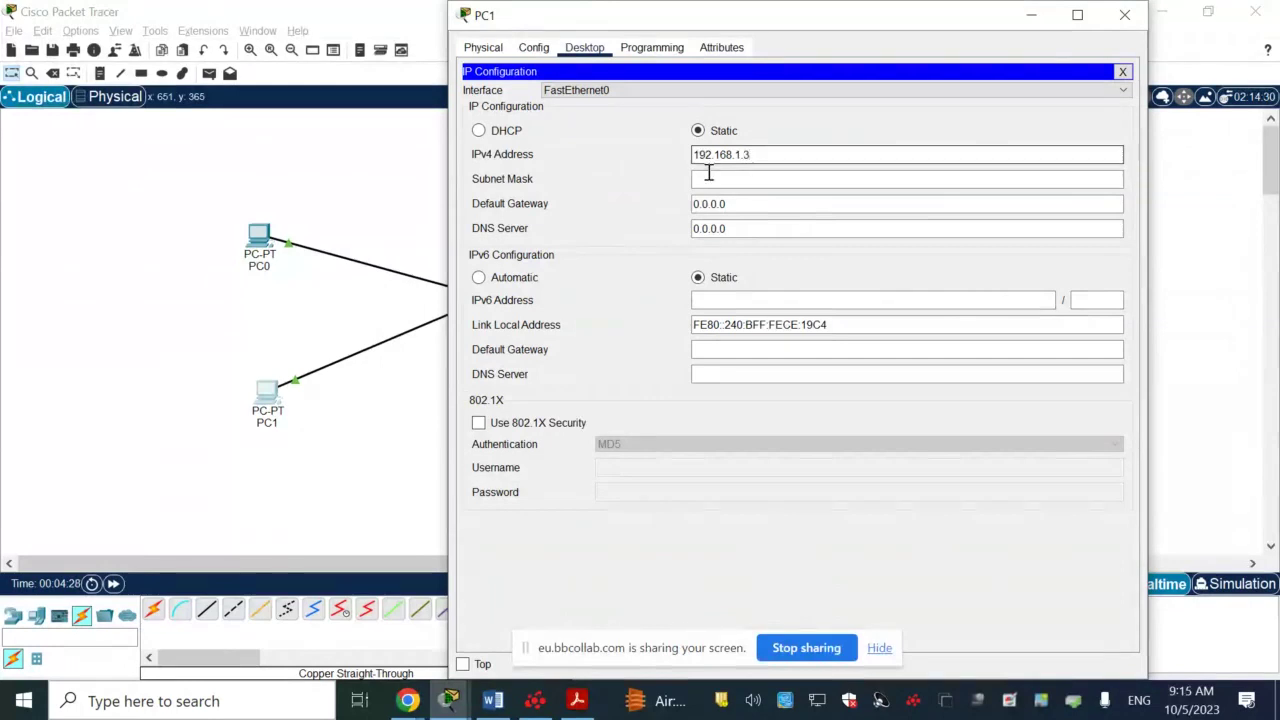
{"action": "left_click", "coordinate": [708, 173]}
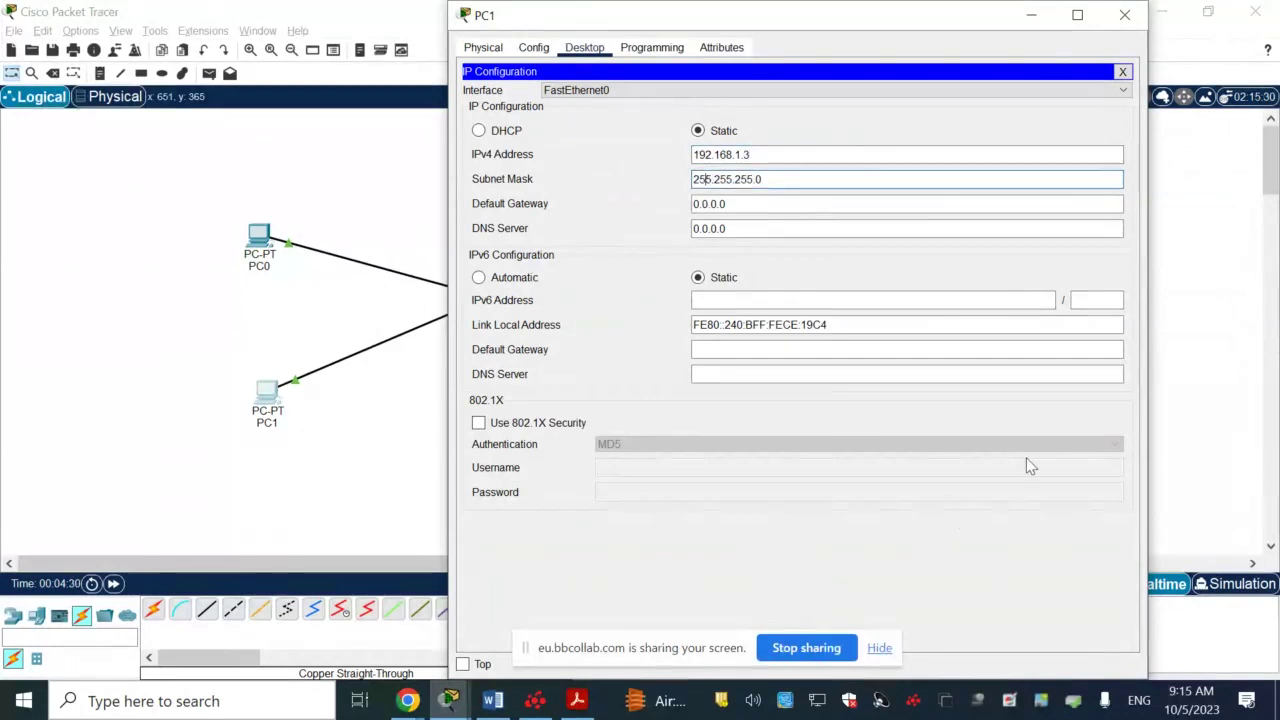
{"action": "left_click", "coordinate": [1120, 22]}
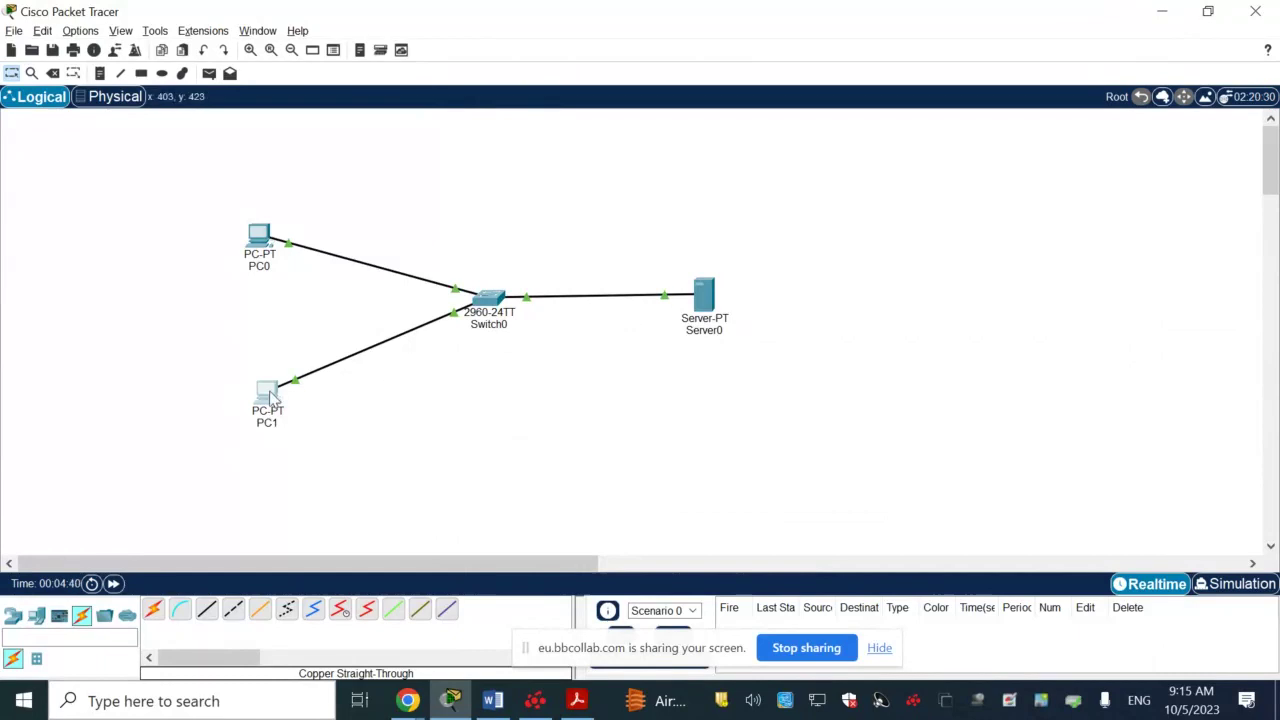
{"action": "mouse_move", "coordinate": [266, 392]}
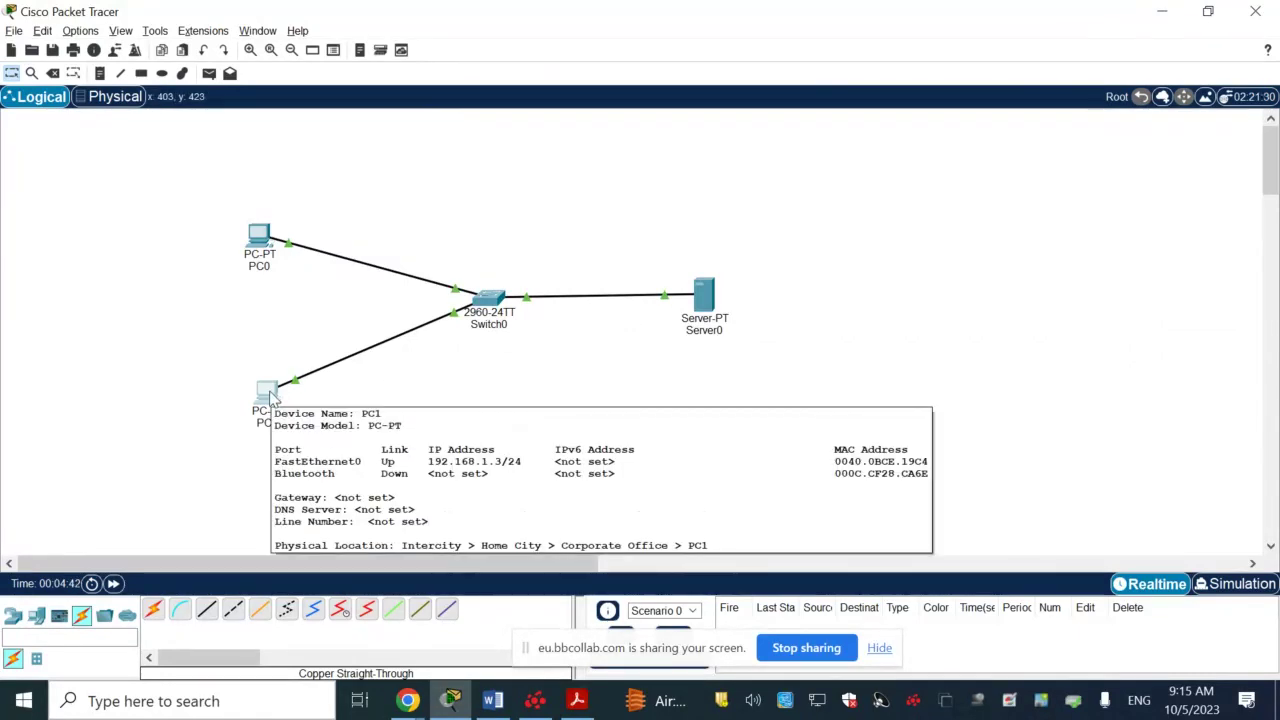
{"action": "left_click", "coordinate": [267, 393]}
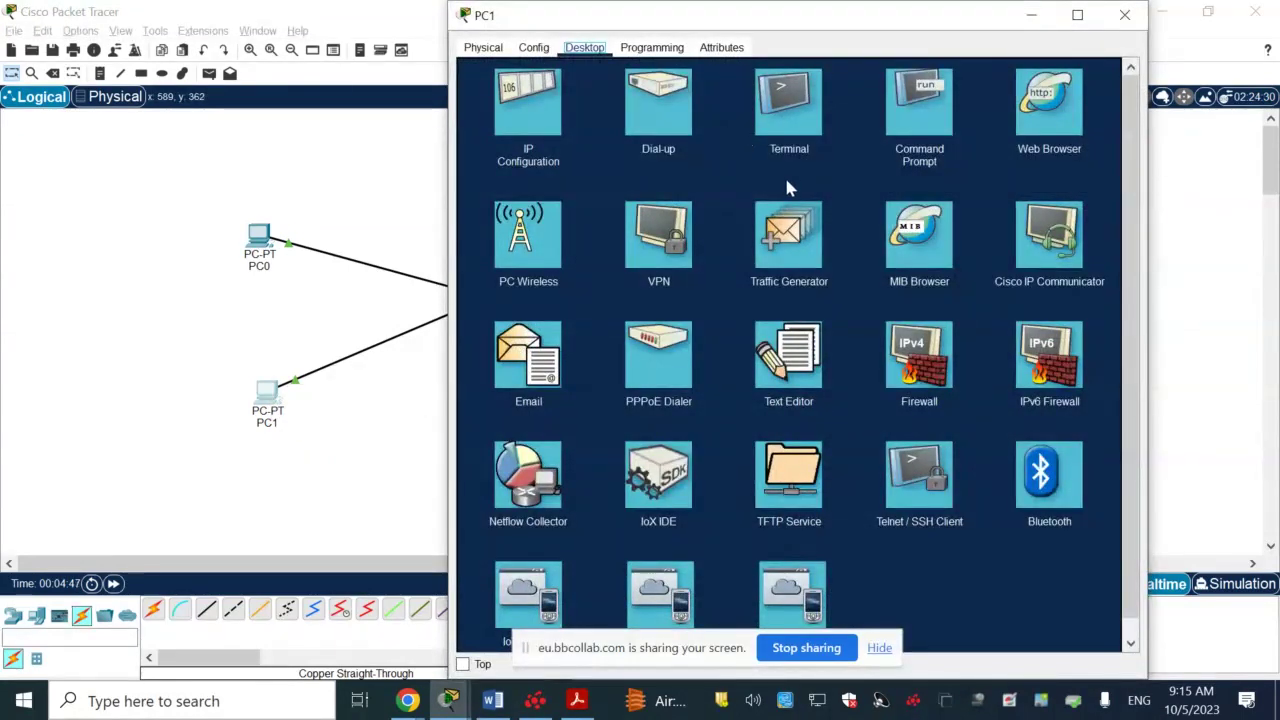
{"action": "left_click", "coordinate": [527, 102]}
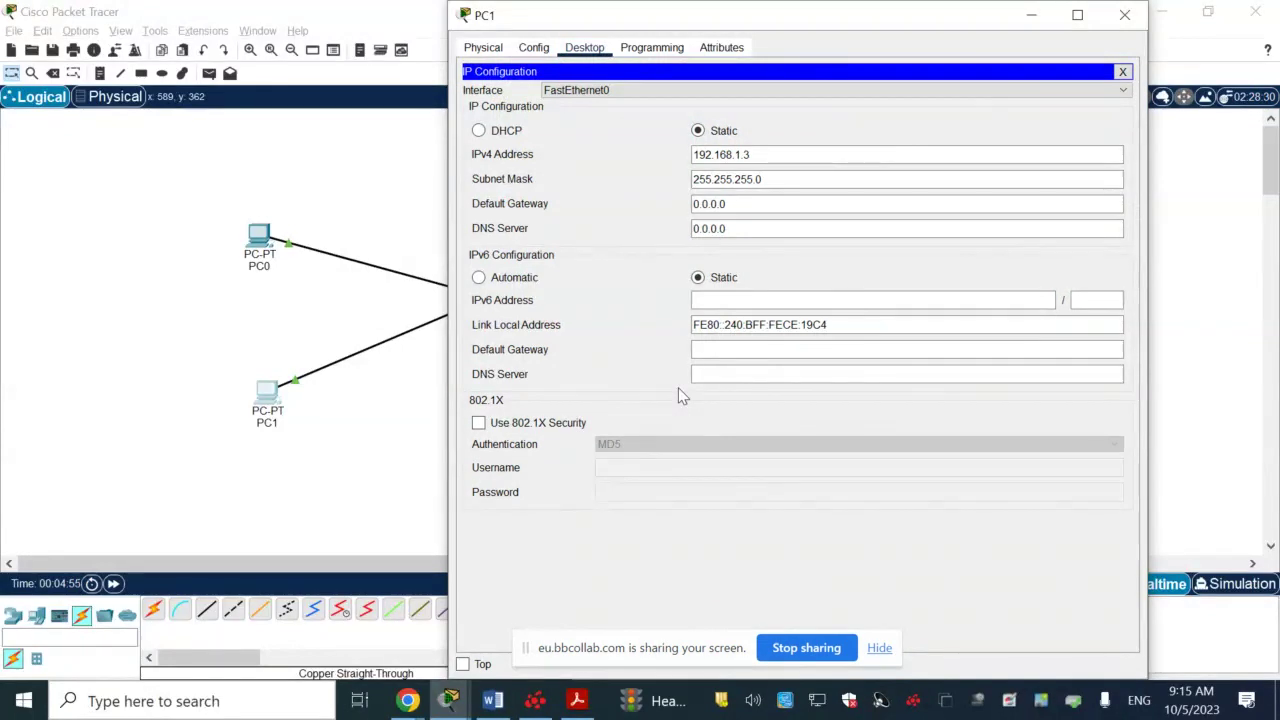
{"action": "left_click", "coordinate": [768, 150]}
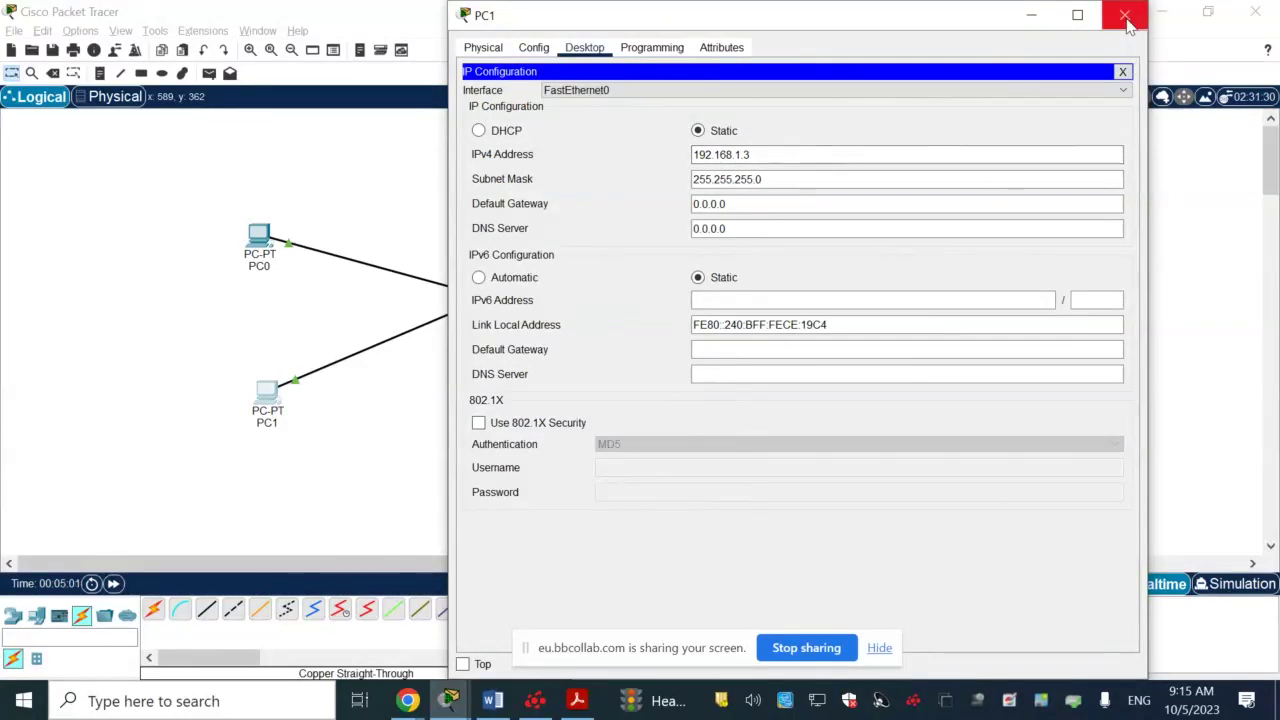
{"action": "left_click", "coordinate": [1124, 14]}
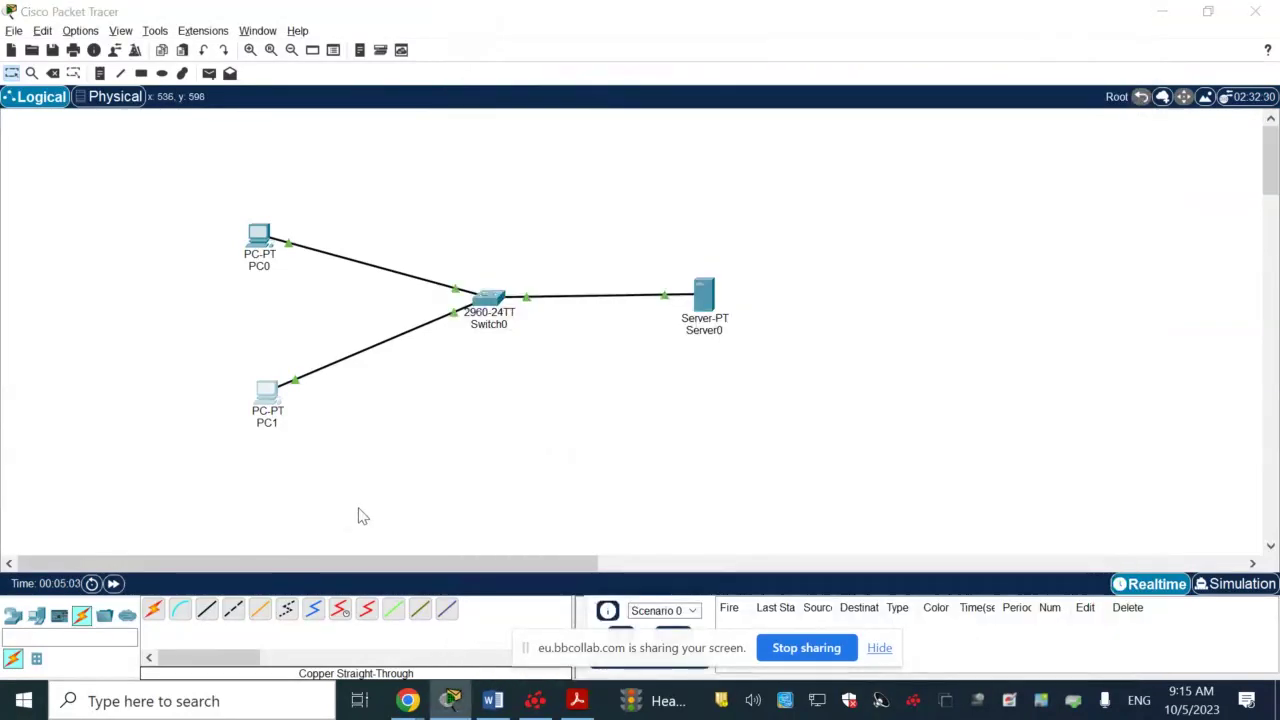
Scroll the lab manual down to the web-browser verification step.
{"action": "key", "text": "alt+Tab"}
{"action": "scroll", "coordinate": [444, 488], "scroll_direction": "down", "scroll_amount": 1}
{"action": "scroll", "coordinate": [444, 488], "scroll_direction": "down", "scroll_amount": 1}
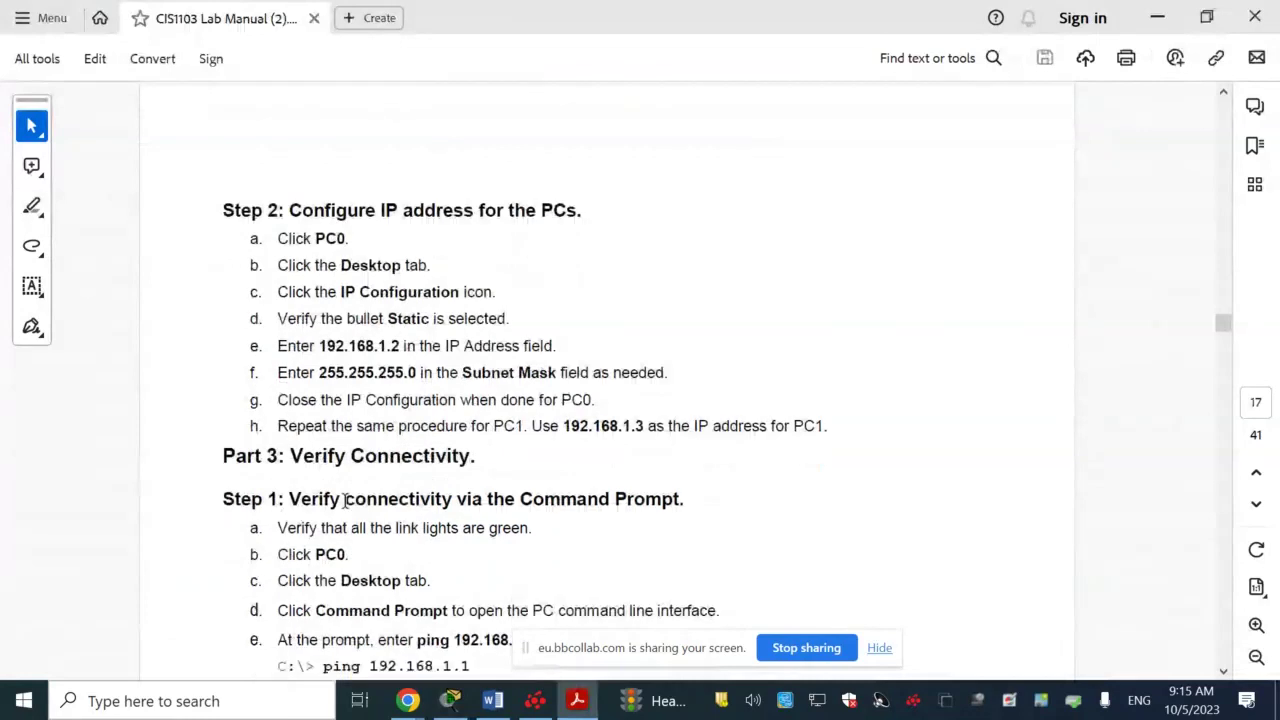
{"action": "scroll", "coordinate": [345, 500], "scroll_direction": "down", "scroll_amount": 4}
{"action": "scroll", "coordinate": [404, 503], "scroll_direction": "down", "scroll_amount": 1}
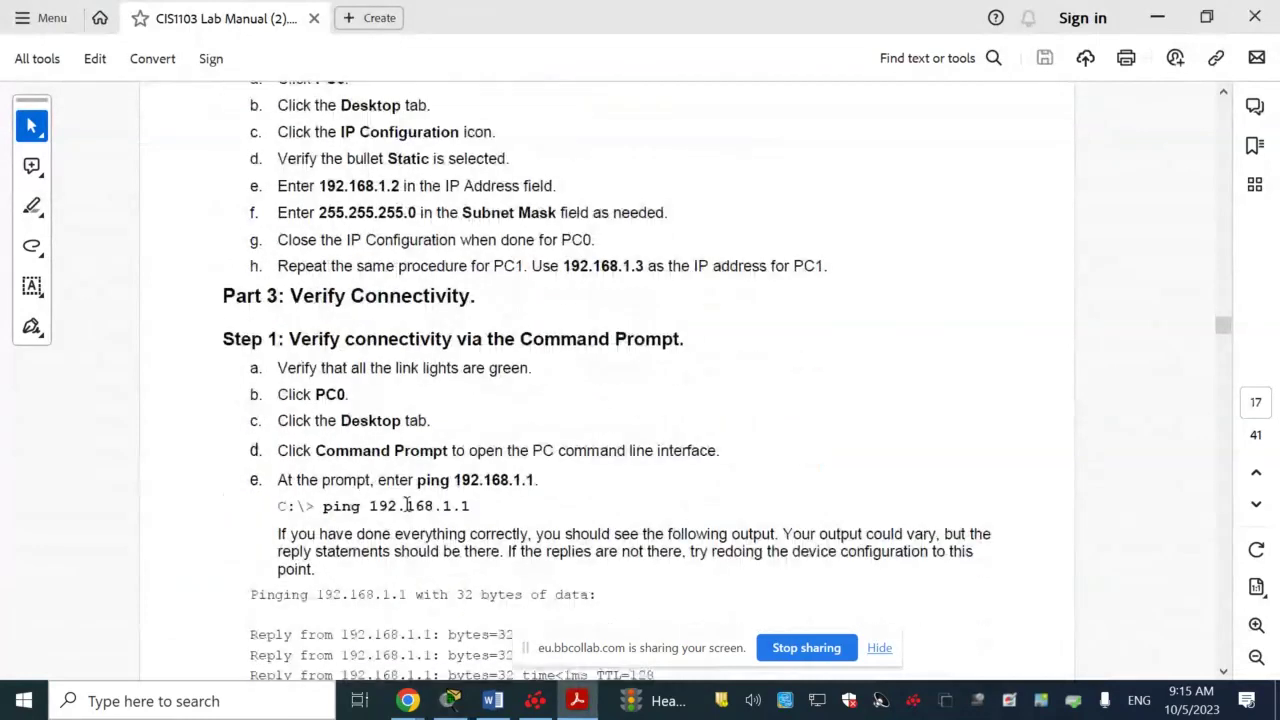
{"action": "scroll", "coordinate": [410, 506], "scroll_direction": "down", "scroll_amount": 1}
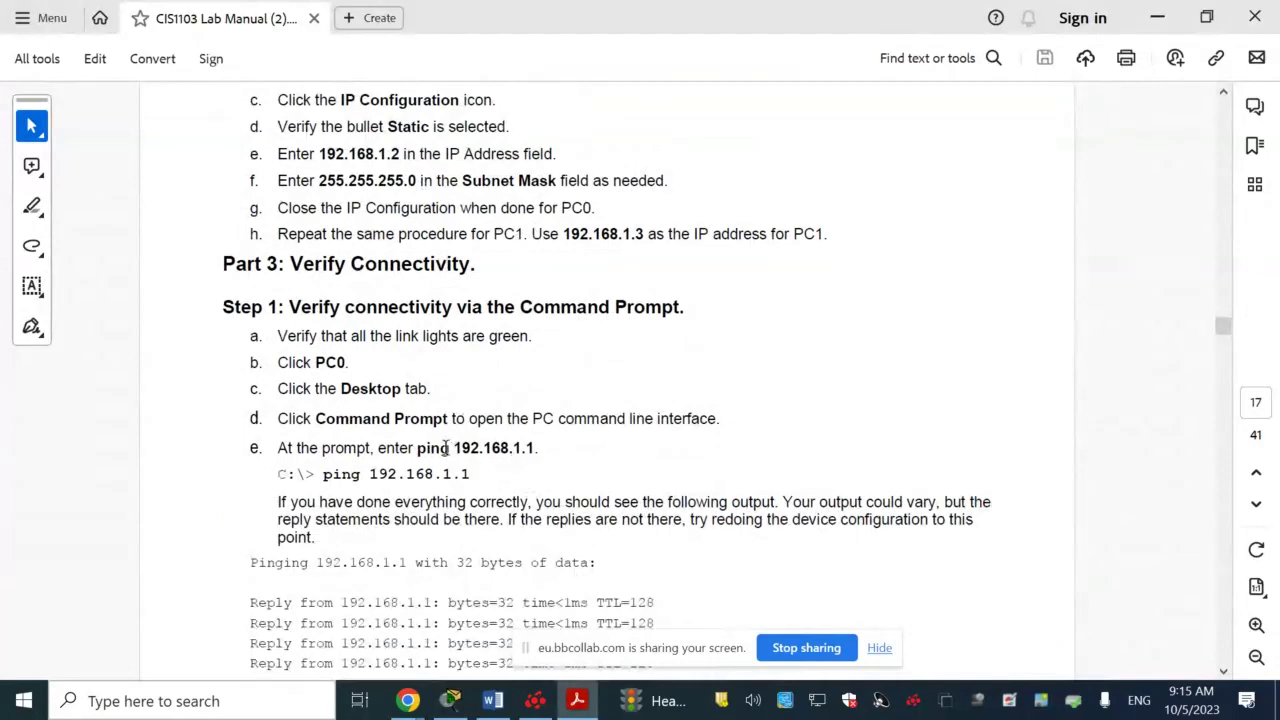
{"action": "scroll", "coordinate": [445, 447], "scroll_direction": "down", "scroll_amount": 1}
{"action": "scroll", "coordinate": [445, 448], "scroll_direction": "down", "scroll_amount": 1}
{"action": "scroll", "coordinate": [446, 450], "scroll_direction": "down", "scroll_amount": 1}
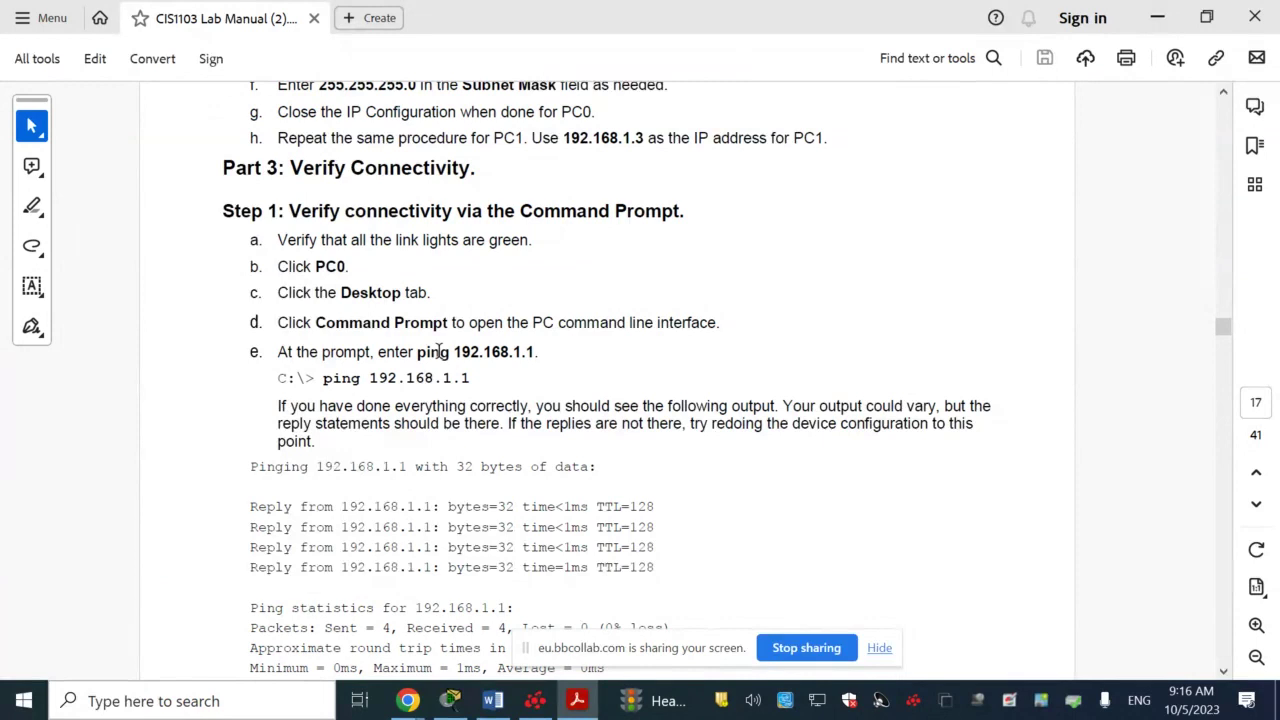
{"action": "scroll", "coordinate": [438, 352], "scroll_direction": "down", "scroll_amount": 2}
{"action": "scroll", "coordinate": [438, 352], "scroll_direction": "down", "scroll_amount": 3}
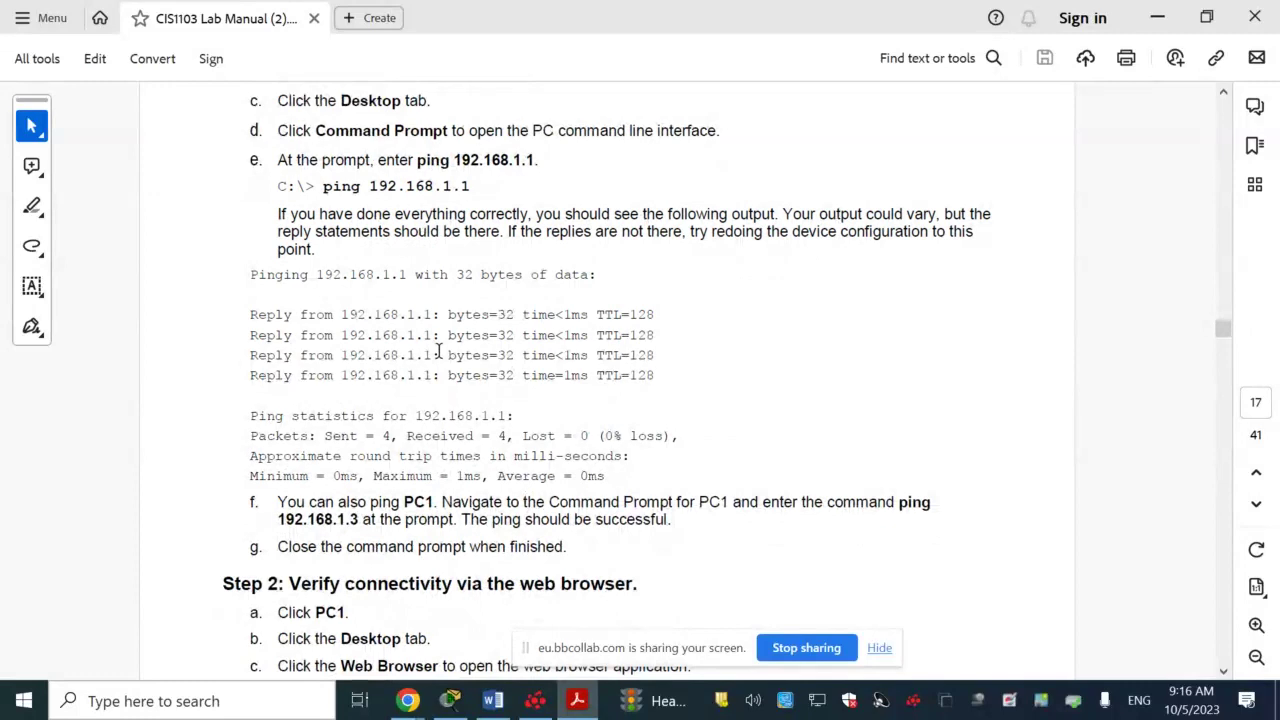
{"action": "scroll", "coordinate": [438, 352], "scroll_direction": "down", "scroll_amount": 1}
{"action": "scroll", "coordinate": [438, 352], "scroll_direction": "down", "scroll_amount": 1}
{"action": "scroll", "coordinate": [438, 352], "scroll_direction": "down", "scroll_amount": 1}
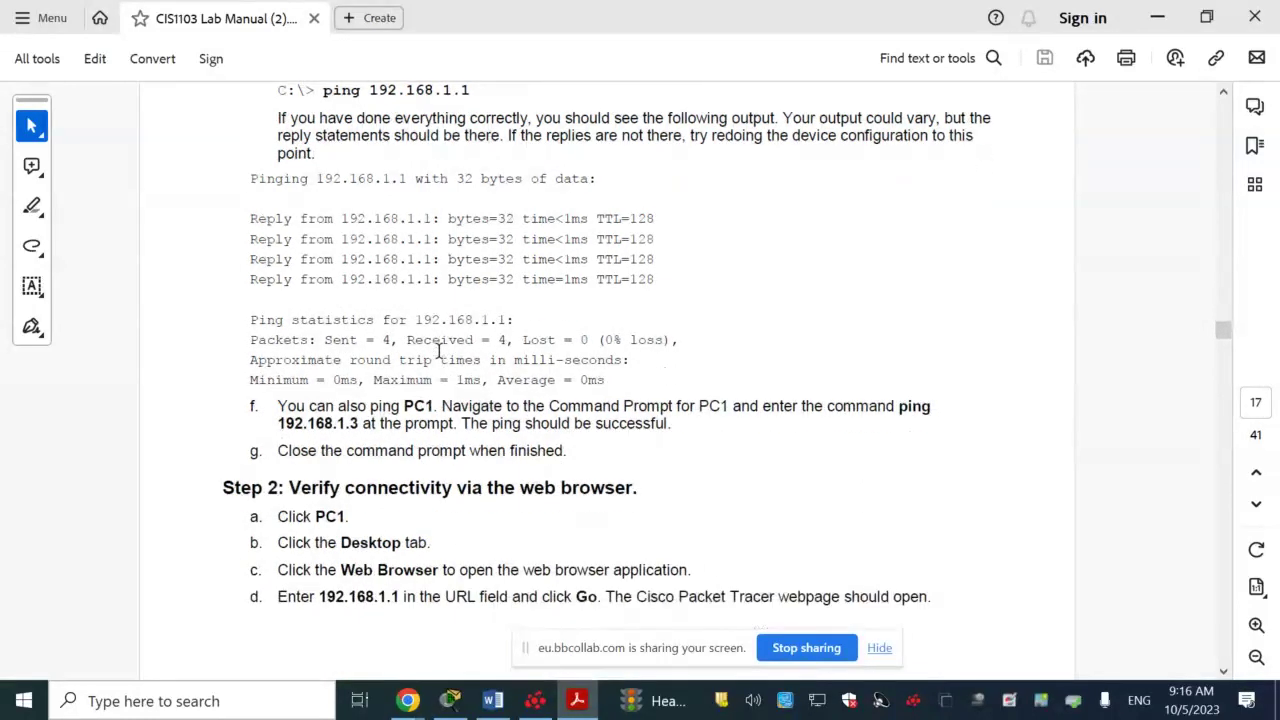
{"action": "scroll", "coordinate": [438, 352], "scroll_direction": "down", "scroll_amount": 3}
{"action": "scroll", "coordinate": [438, 352], "scroll_direction": "down", "scroll_amount": 1}
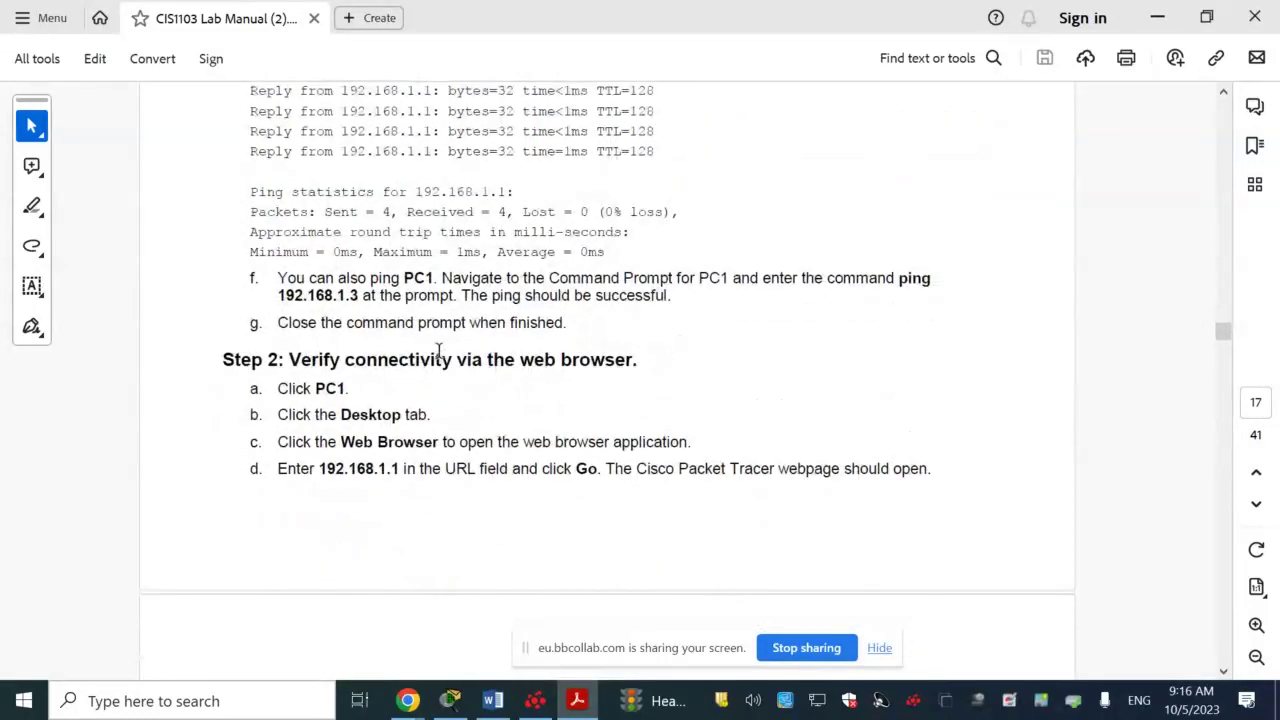
{"action": "scroll", "coordinate": [438, 352], "scroll_direction": "down", "scroll_amount": 3}
{"action": "scroll", "coordinate": [438, 352], "scroll_direction": "down", "scroll_amount": 1}
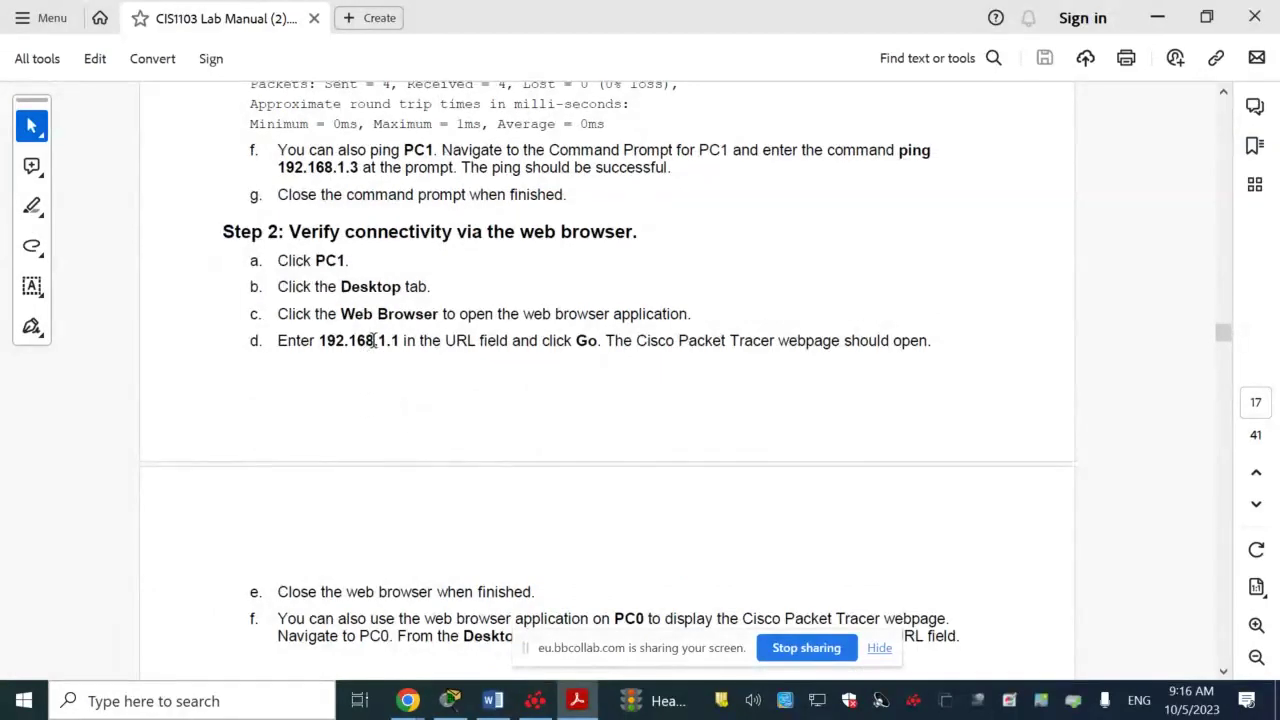
{"action": "scroll", "coordinate": [374, 340], "scroll_direction": "down", "scroll_amount": 1}
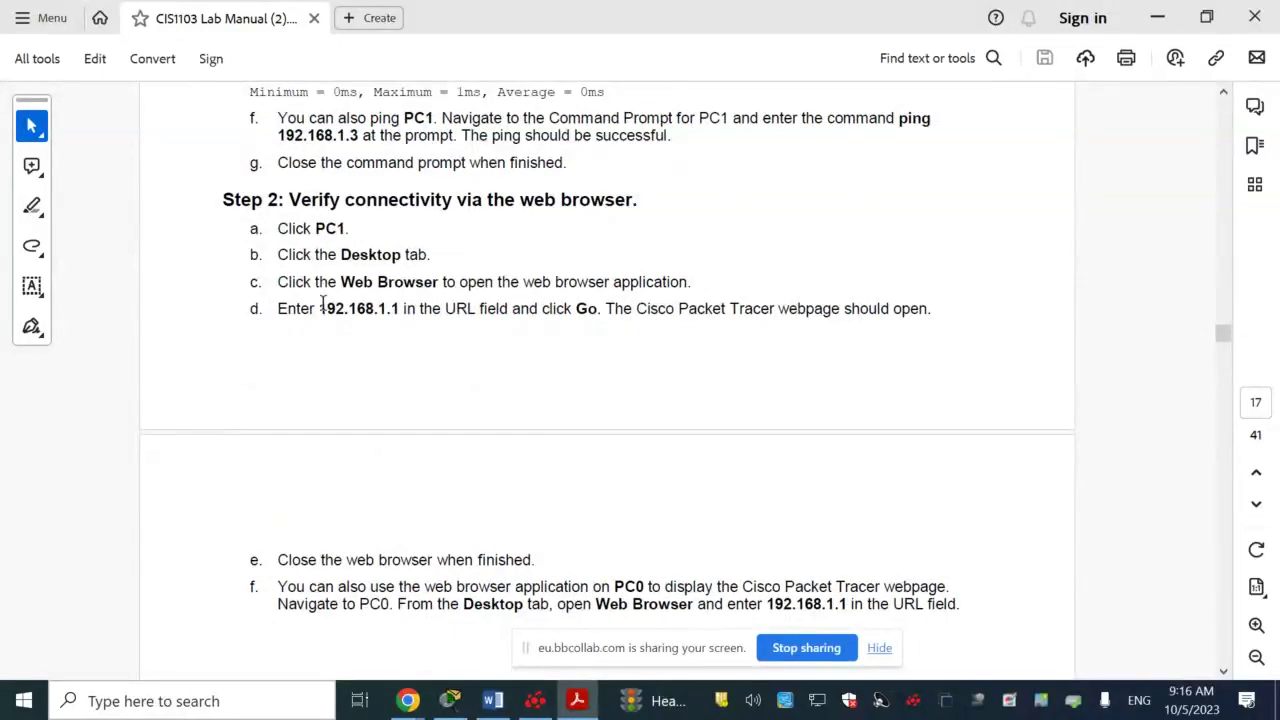
Highlight the 192.168.1.1 address in Step 2, then return to Packet Tracer.
{"action": "left_click_drag", "start_coordinate": [320, 308], "coordinate": [401, 310]}
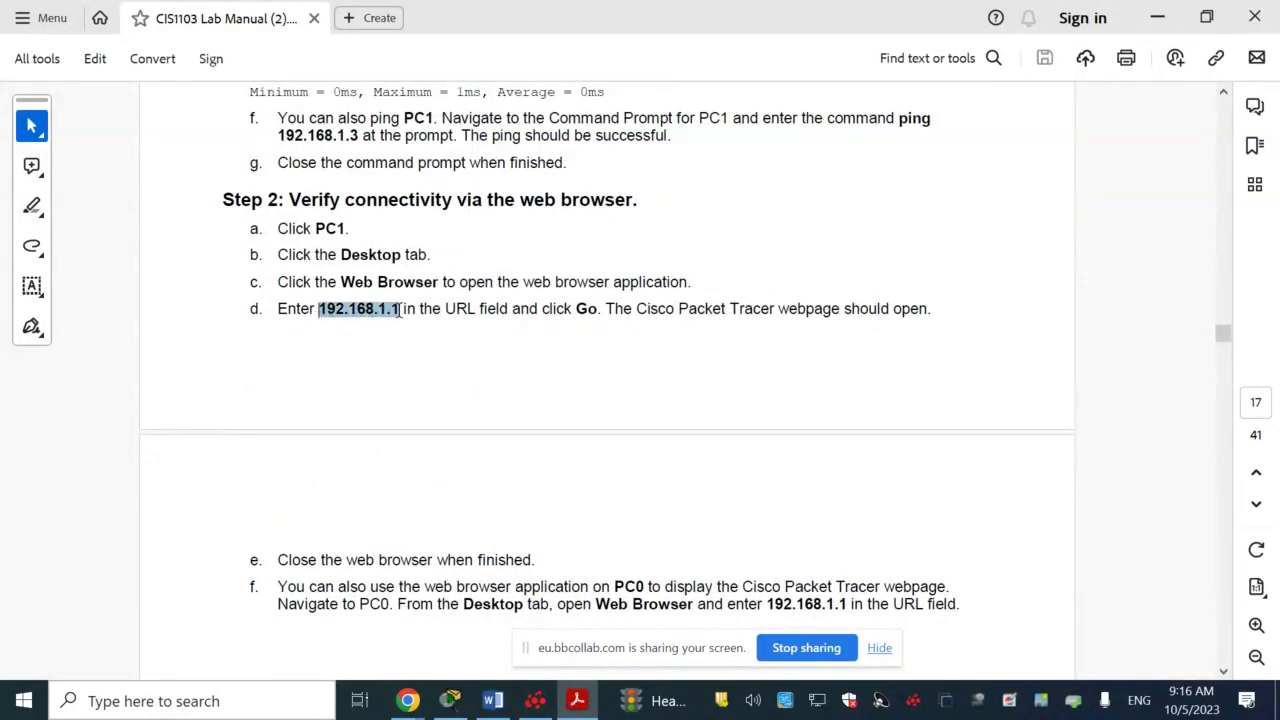
{"action": "right_click", "coordinate": [397, 313]}
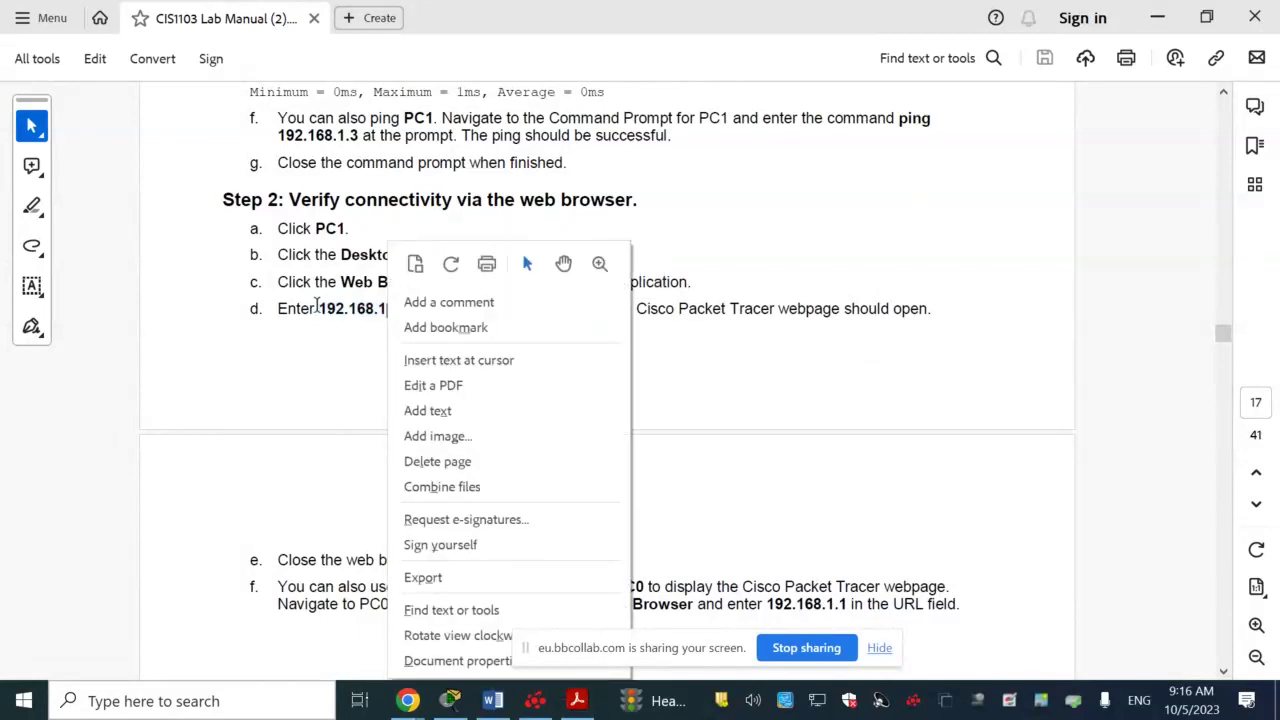
{"action": "key", "text": "Escape"}
{"action": "scroll", "coordinate": [435, 448], "scroll_direction": "down", "scroll_amount": 3}
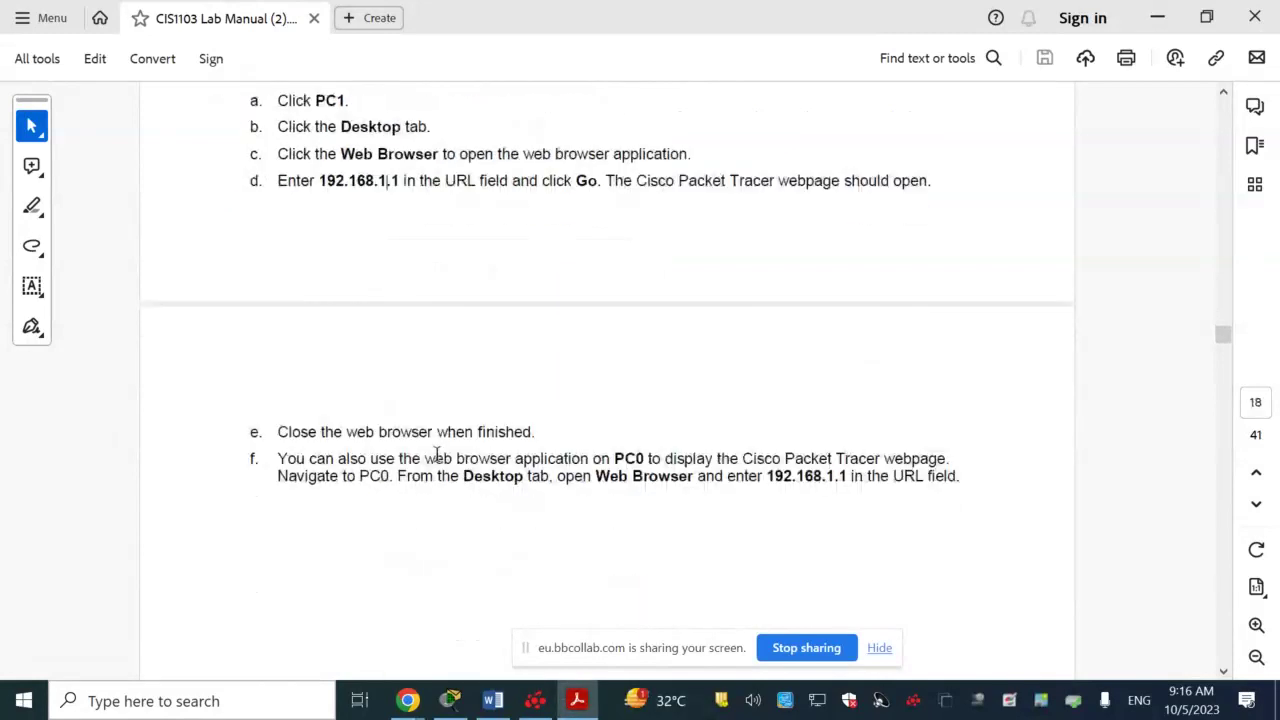
{"action": "scroll", "coordinate": [435, 455], "scroll_direction": "down", "scroll_amount": 5}
{"action": "scroll", "coordinate": [435, 455], "scroll_direction": "down", "scroll_amount": 3}
{"action": "scroll", "coordinate": [435, 455], "scroll_direction": "down", "scroll_amount": 3}
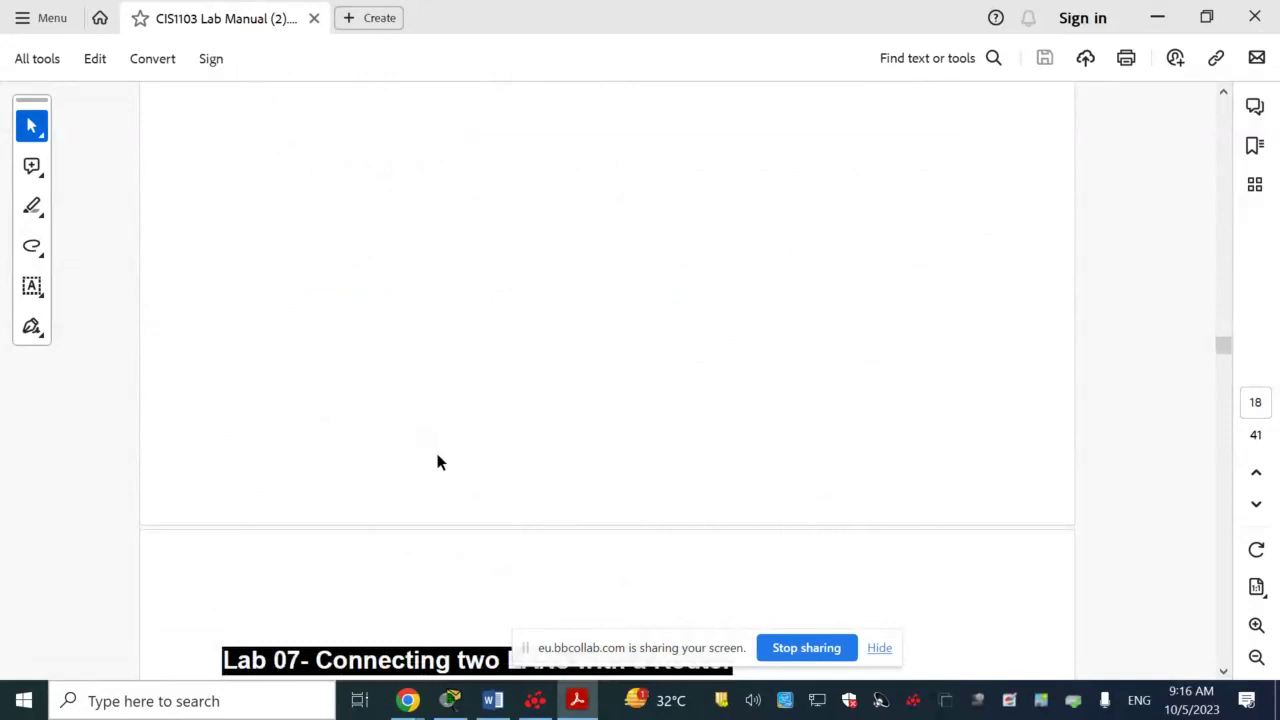
{"action": "scroll", "coordinate": [437, 462], "scroll_direction": "up", "scroll_amount": 3}
{"action": "scroll", "coordinate": [431, 465], "scroll_direction": "up", "scroll_amount": 3}
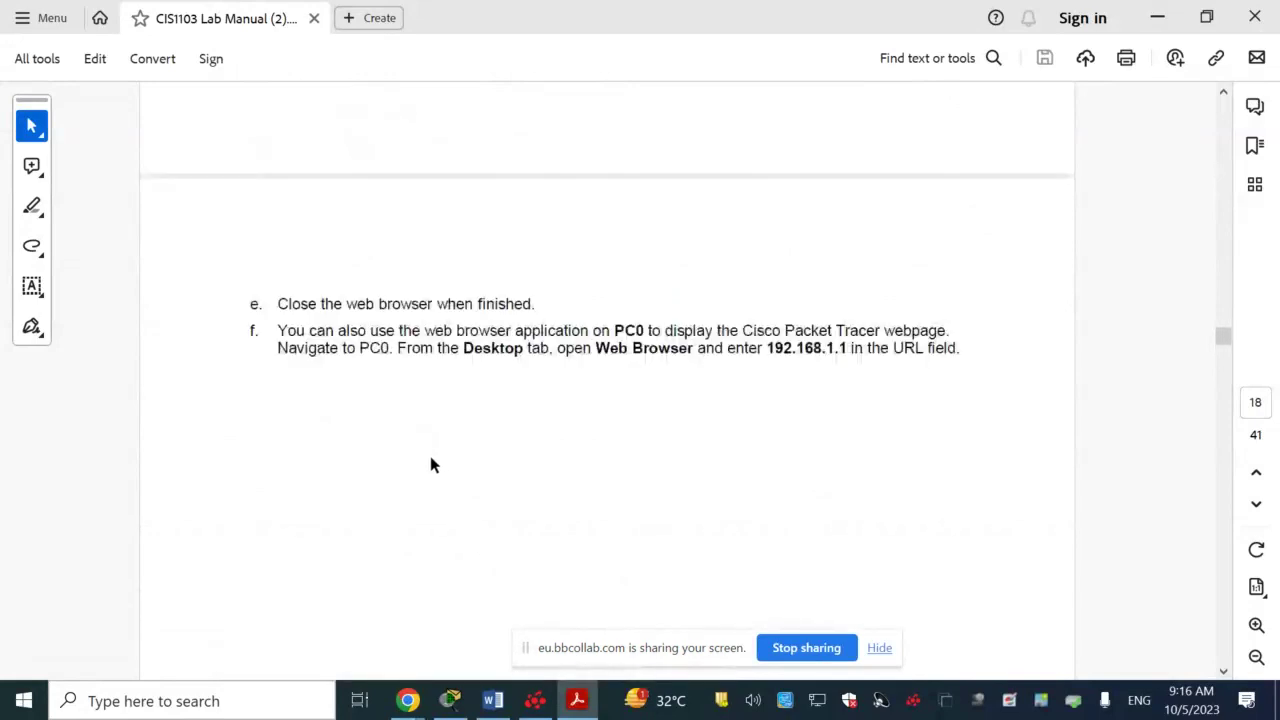
{"action": "scroll", "coordinate": [430, 465], "scroll_direction": "up", "scroll_amount": 8}
{"action": "left_click", "coordinate": [452, 700]}
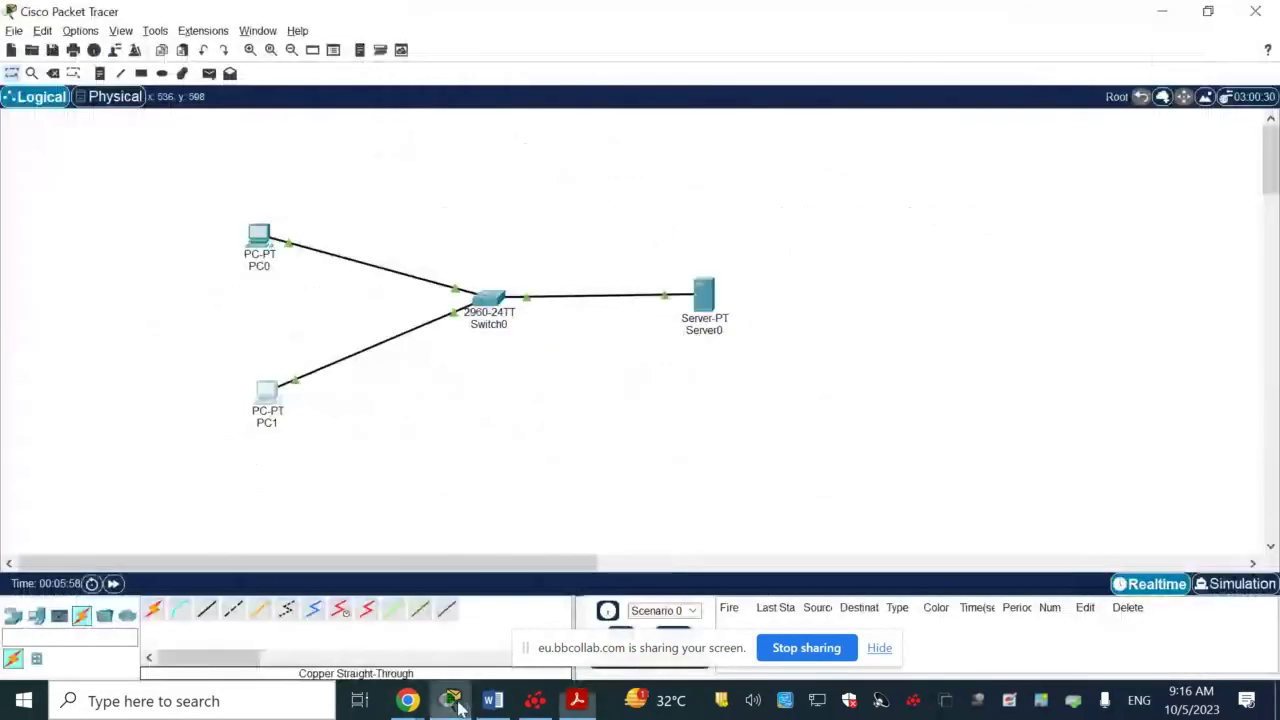
Ping 192.168.1.1 from PC0's command prompt, getting four replies, then open PC1.
{"action": "left_click", "coordinate": [255, 240]}
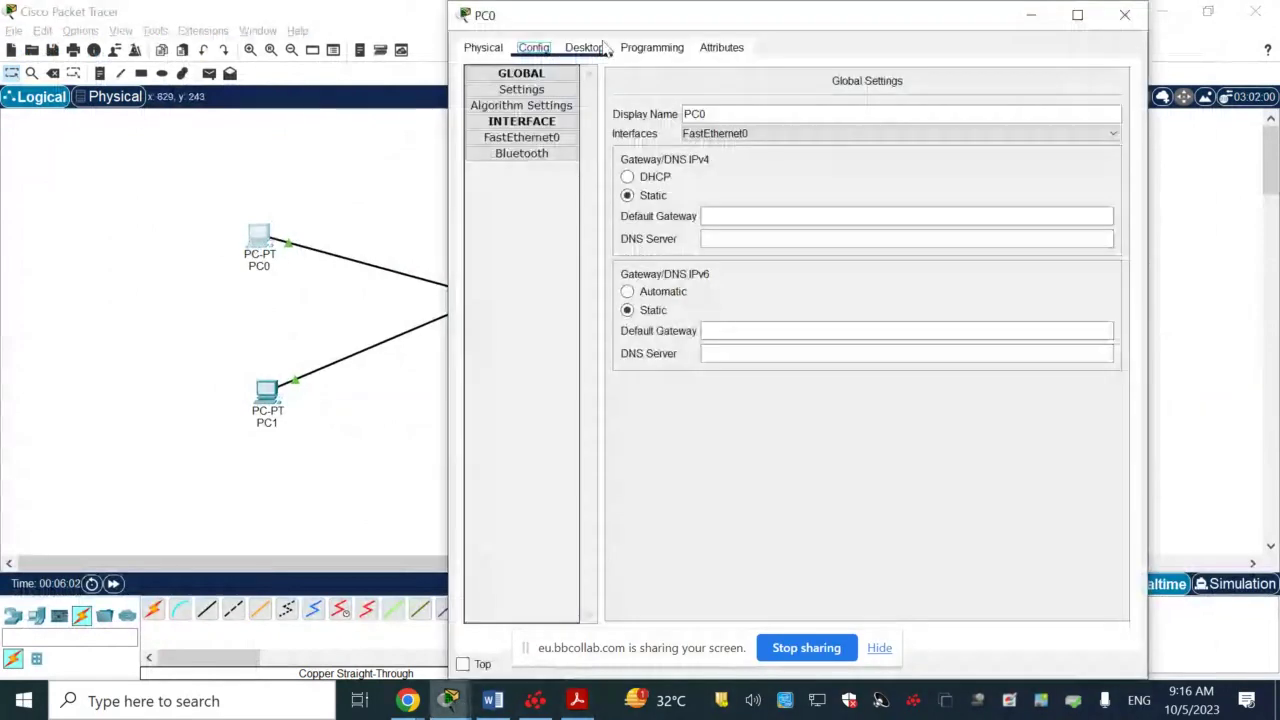
{"action": "left_click", "coordinate": [584, 47]}
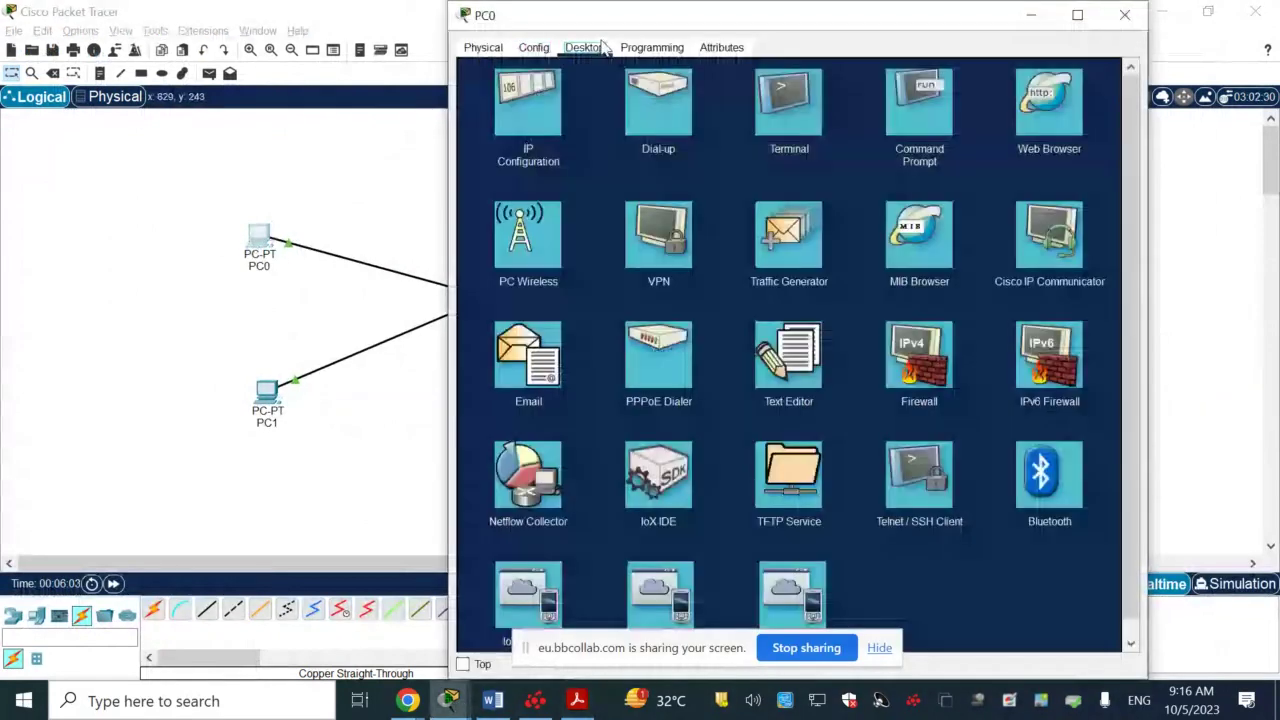
{"action": "left_click", "coordinate": [917, 106]}
{"action": "type", "text": "pi"}
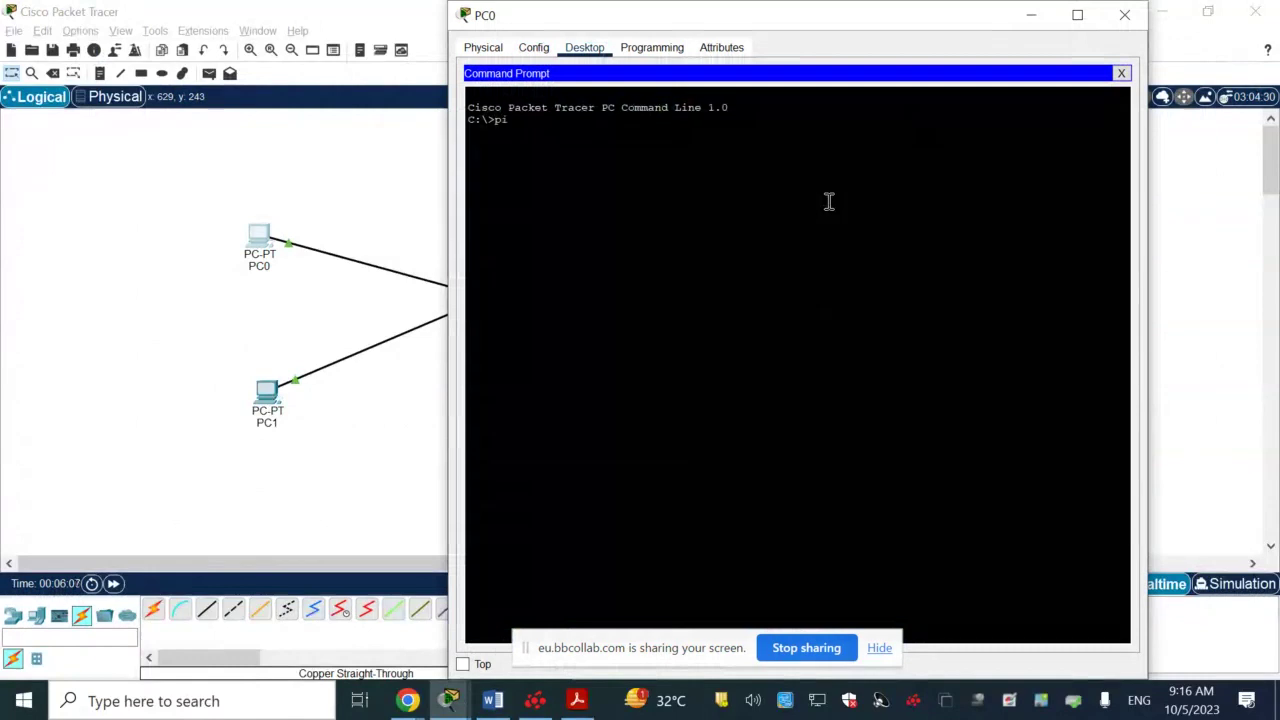
{"action": "type", "text": "ng"}
{"action": "type", "text": " 192."}
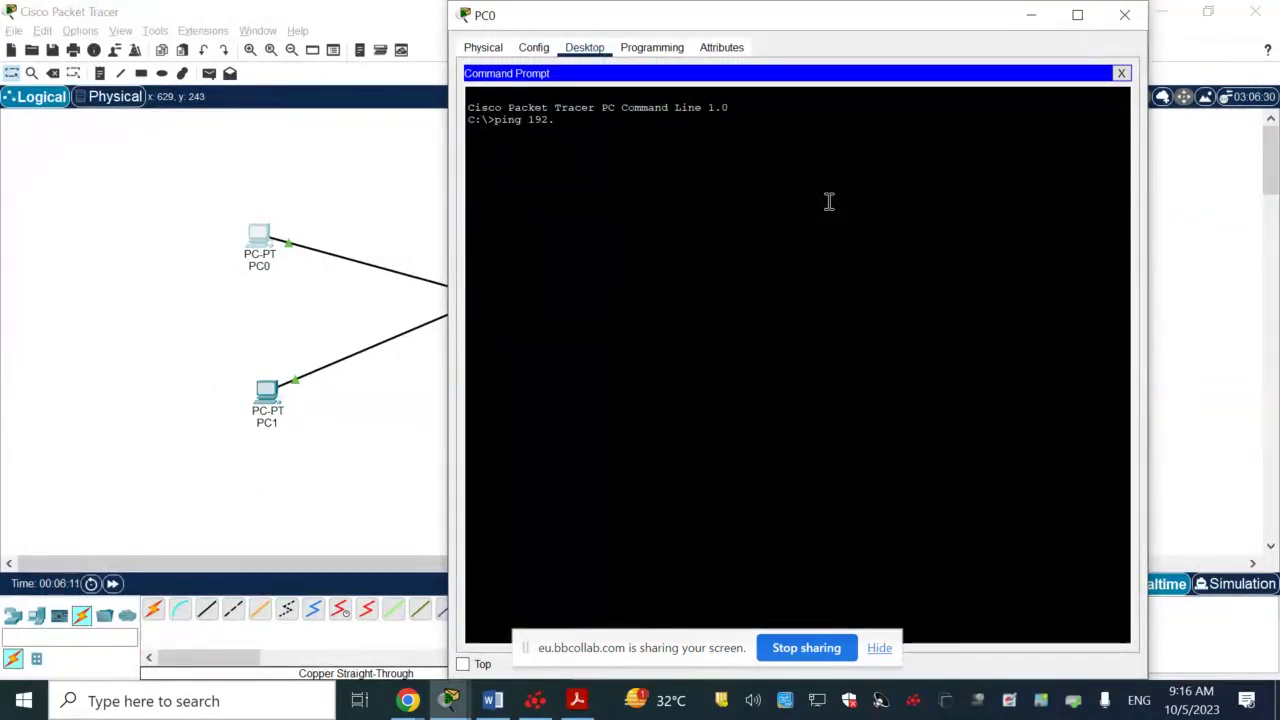
{"action": "type", "text": "168"}
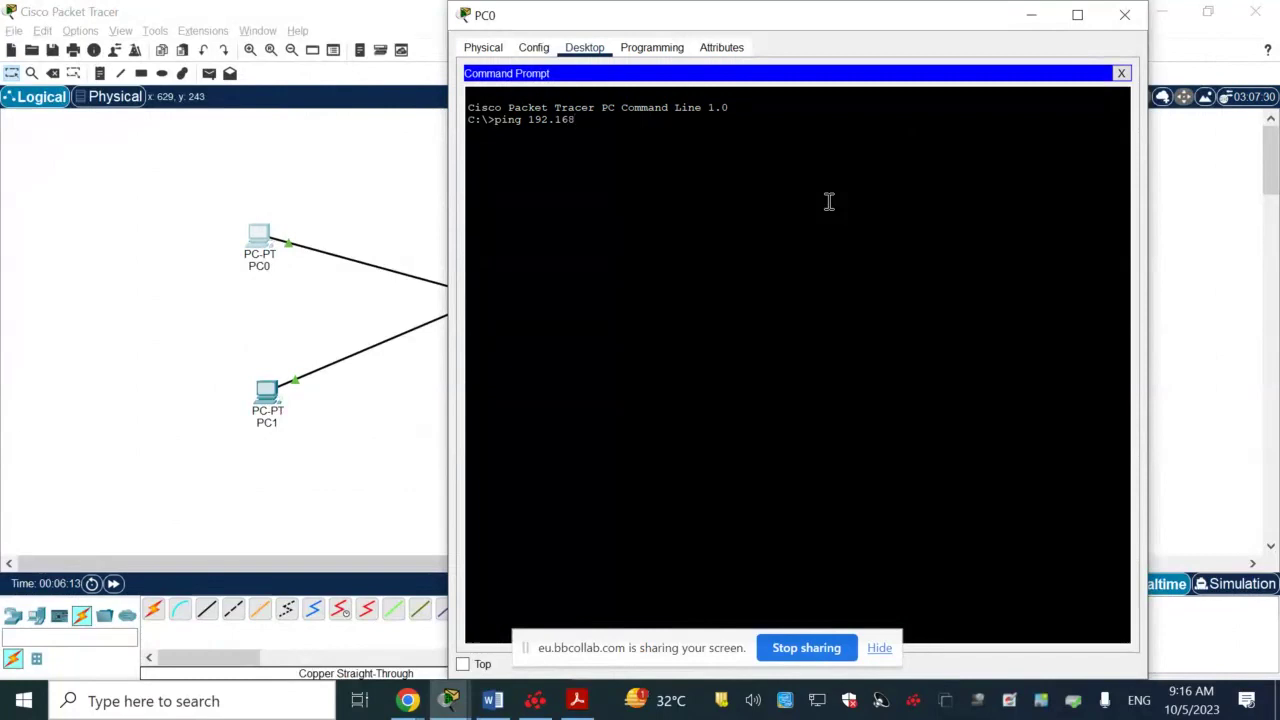
{"action": "type", "text": ".1."}
{"action": "key", "text": "Return"}
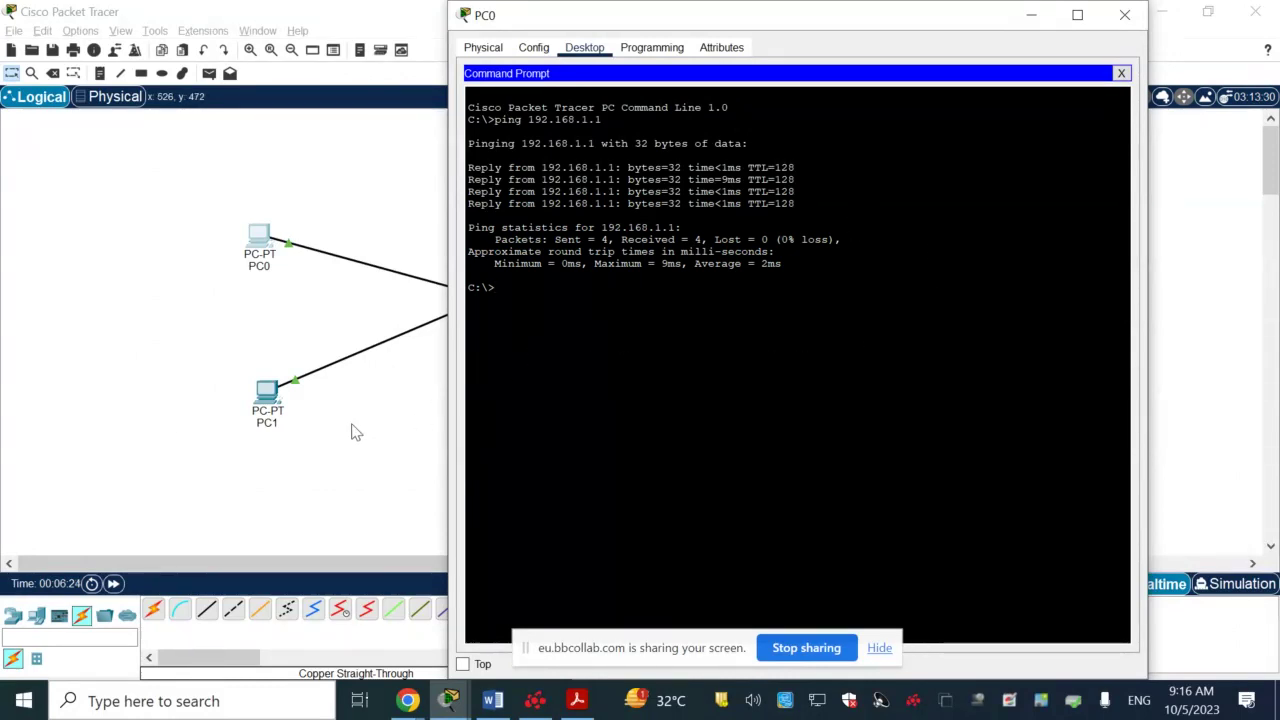
{"action": "left_click", "coordinate": [272, 408]}
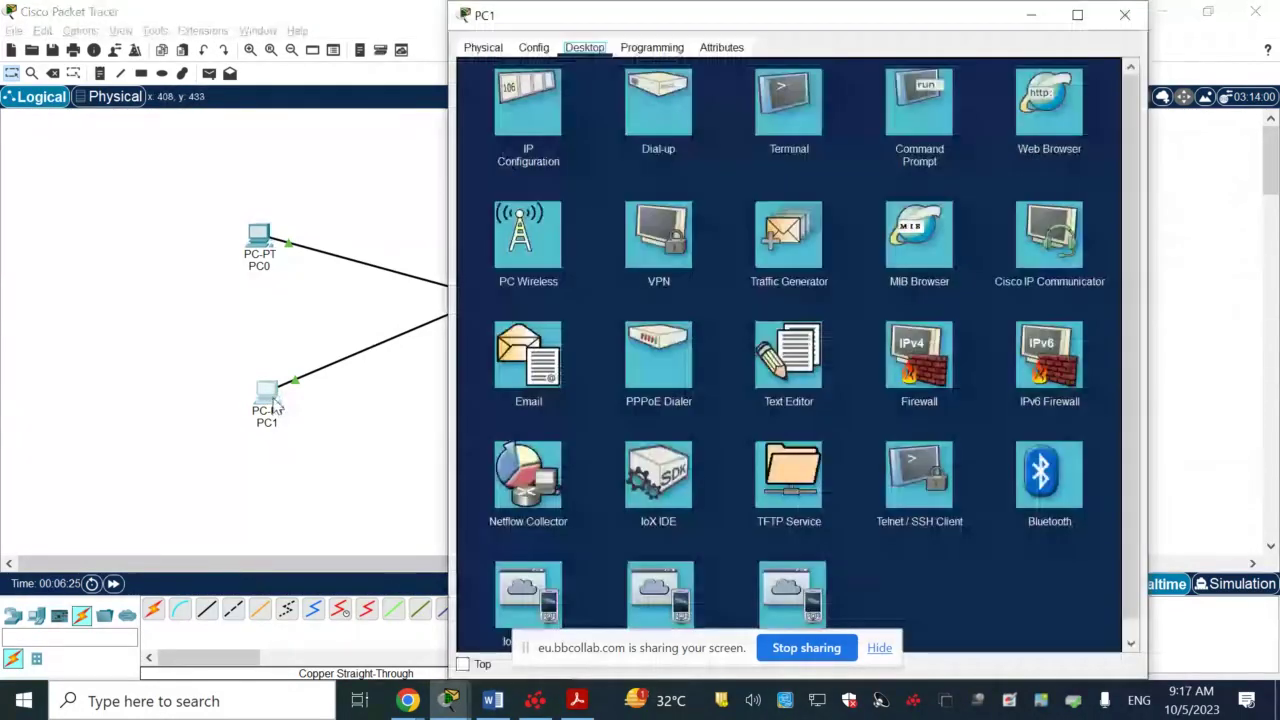
Ping 192.168.1.3 from Server0's command prompt.
{"action": "left_click", "coordinate": [1124, 12]}
{"action": "left_click", "coordinate": [705, 300]}
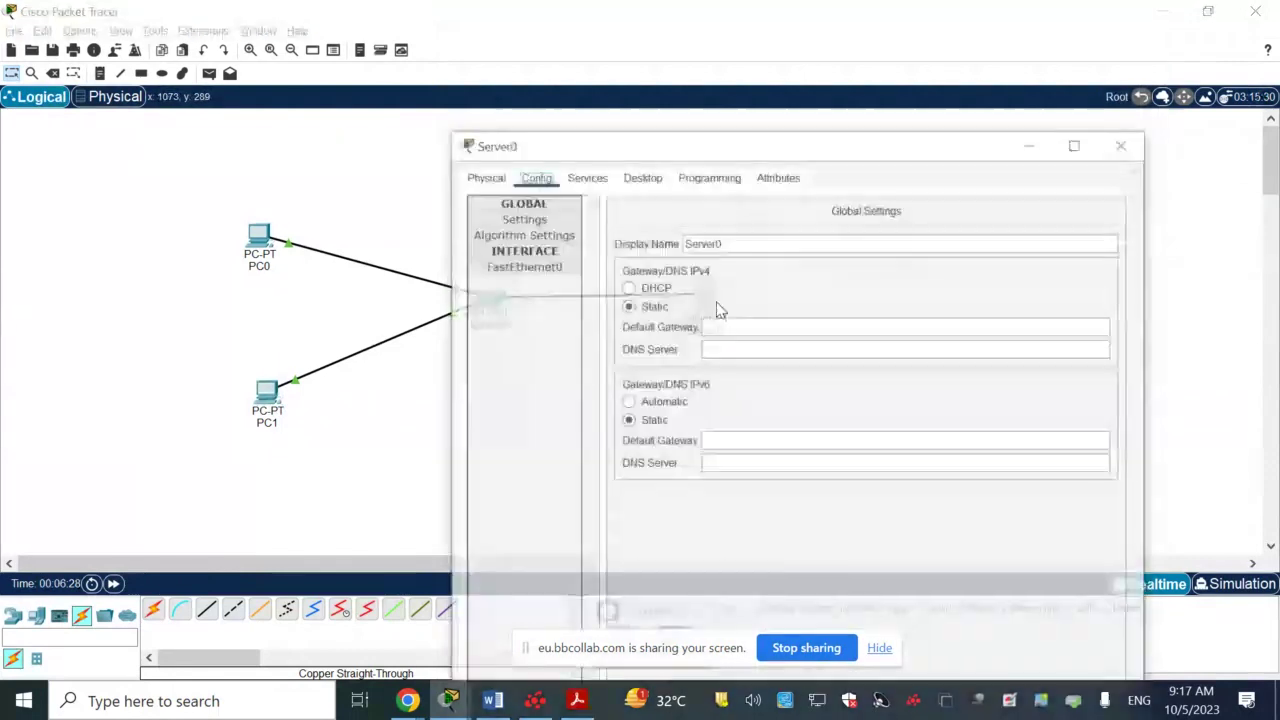
{"action": "left_click", "coordinate": [641, 178]}
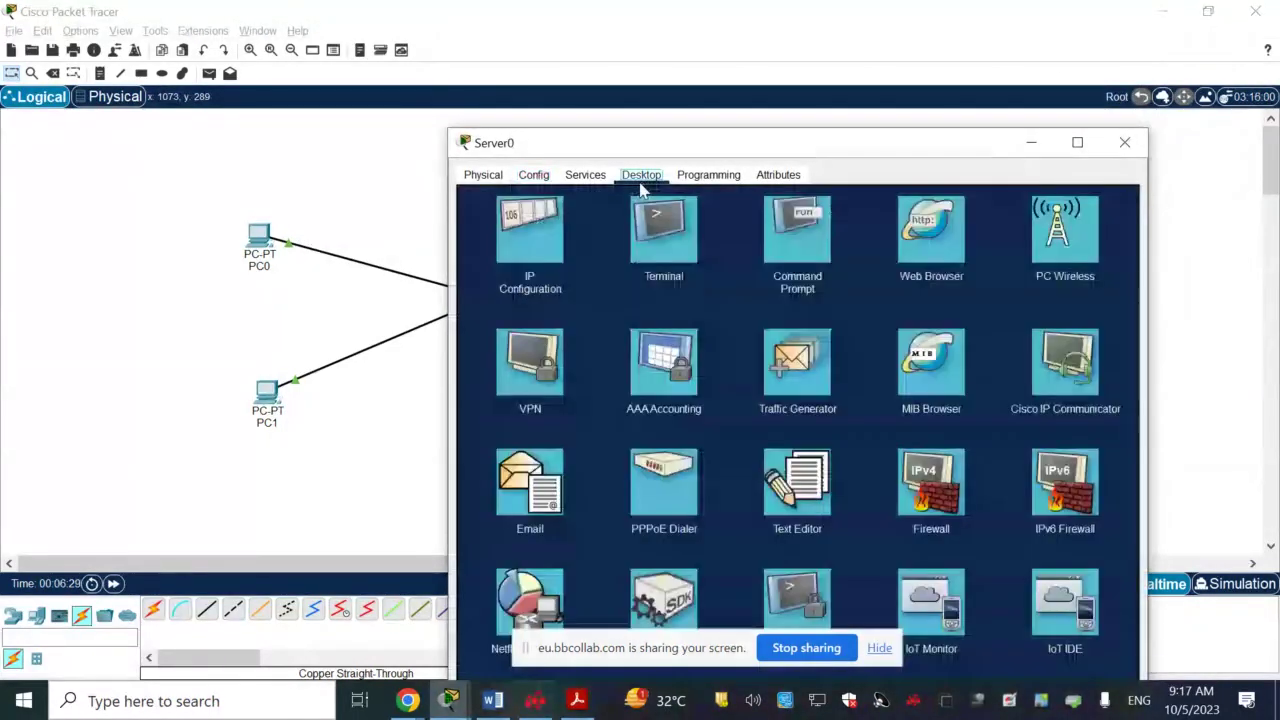
{"action": "left_click", "coordinate": [806, 258]}
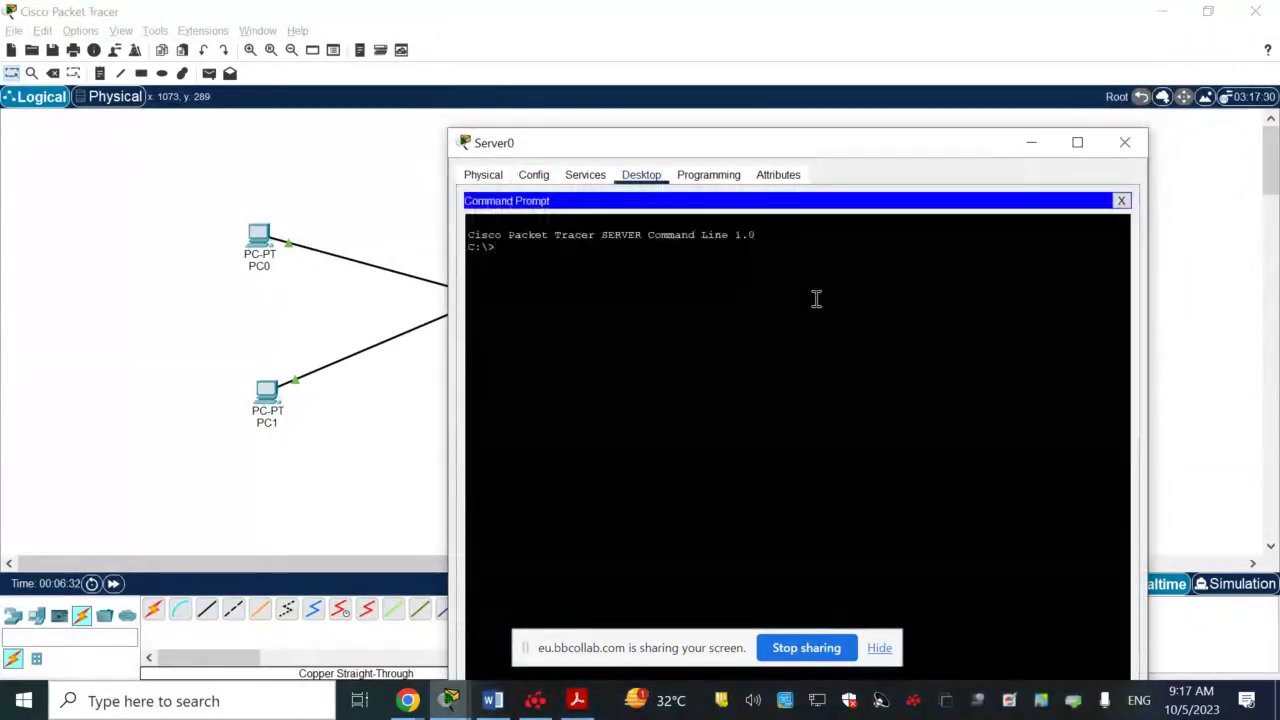
{"action": "type", "text": "ping"}
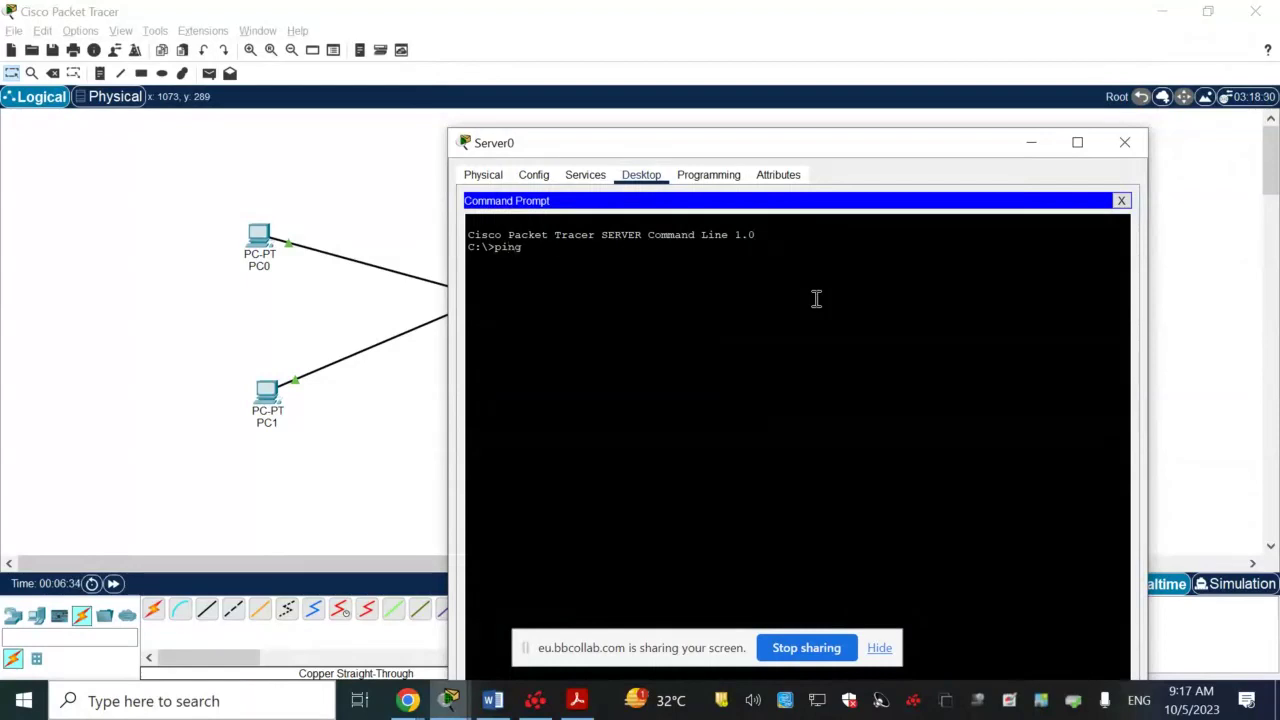
{"action": "type", "text": " 192"}
{"action": "type", "text": ".168"}
{"action": "type", "text": ".1."}
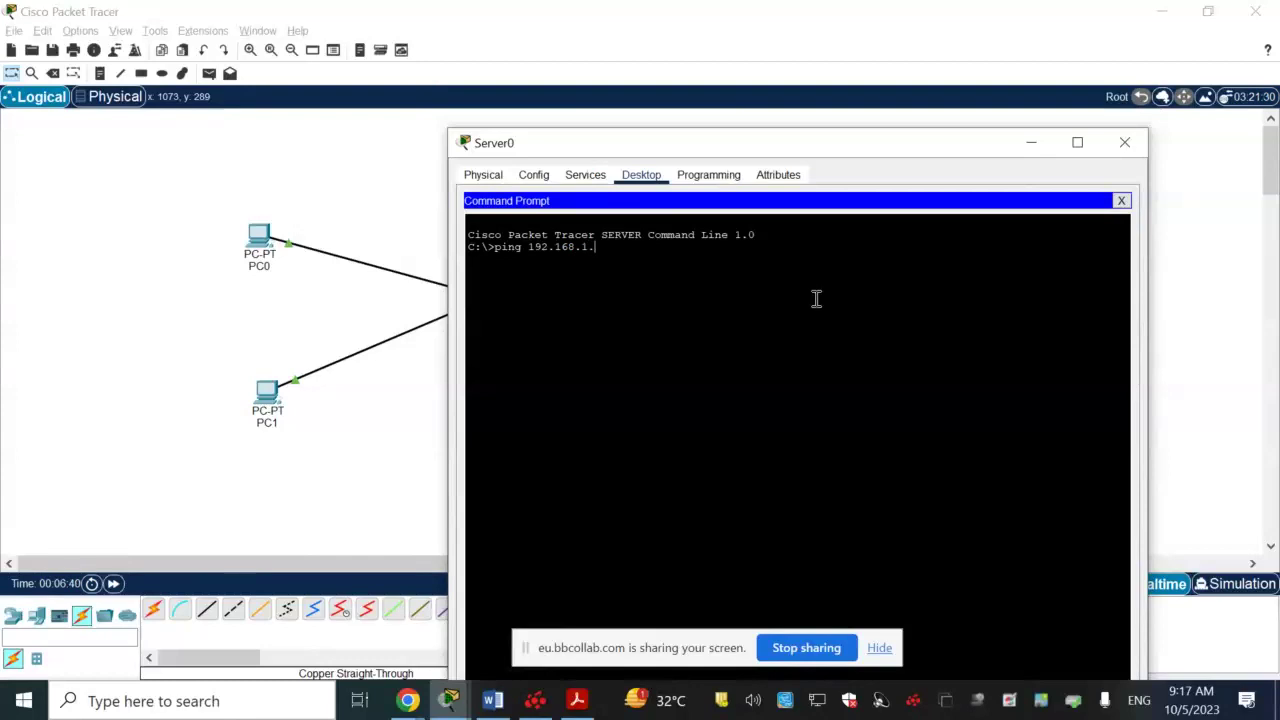
{"action": "type", "text": "3"}
{"action": "key", "text": "Return"}
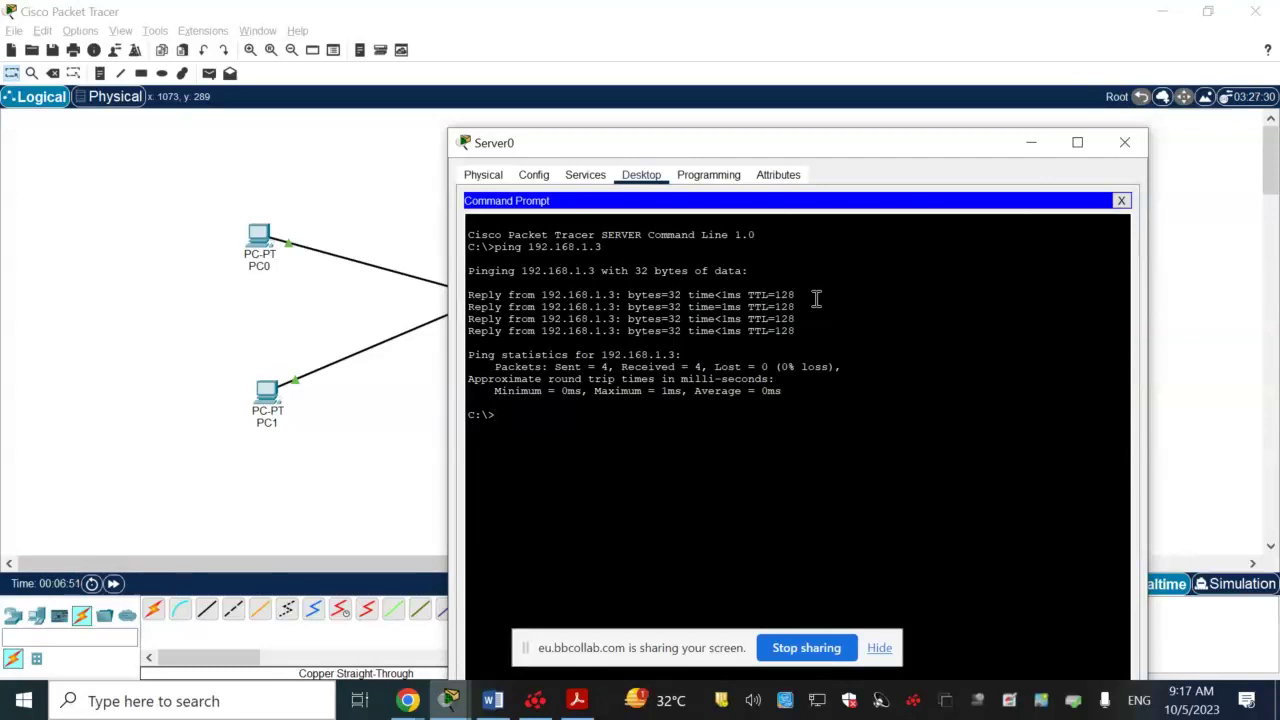
Repeat the ping to 192.168.1.3 with 0% loss, then switch to the lab manual.
{"action": "key", "text": "Up"}
{"action": "key", "text": "Return"}
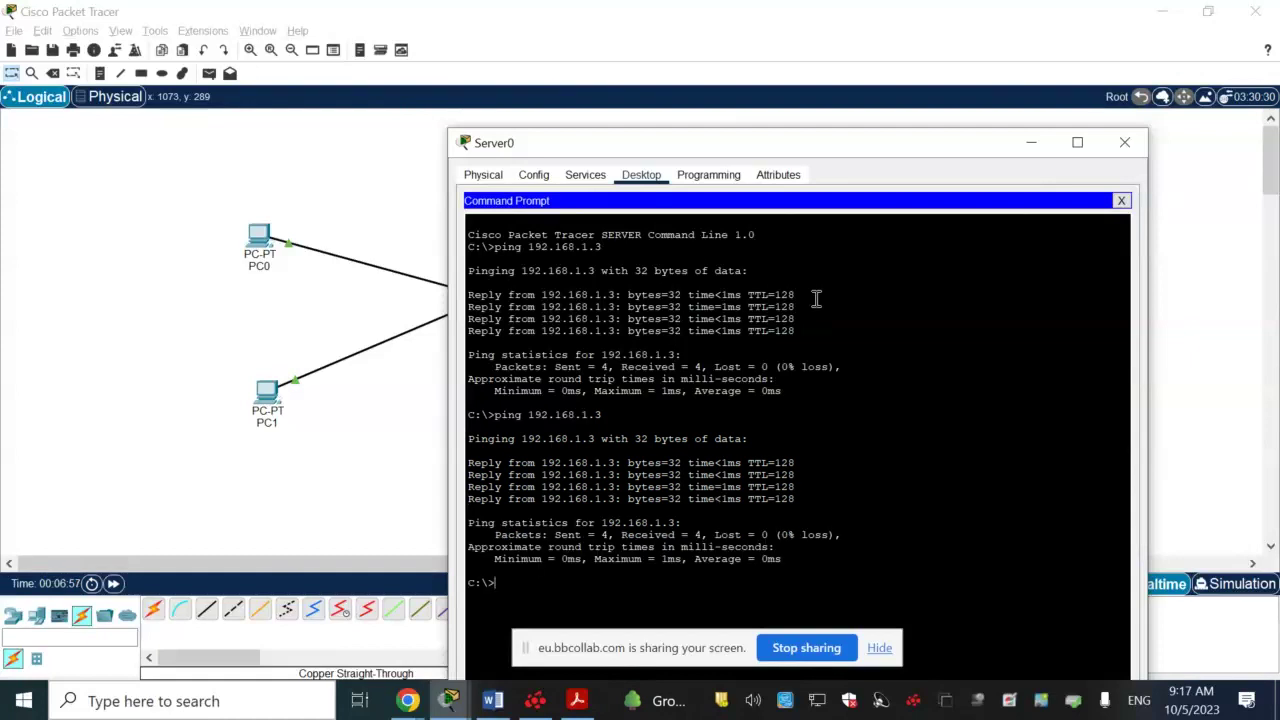
{"action": "left_click", "coordinate": [398, 487]}
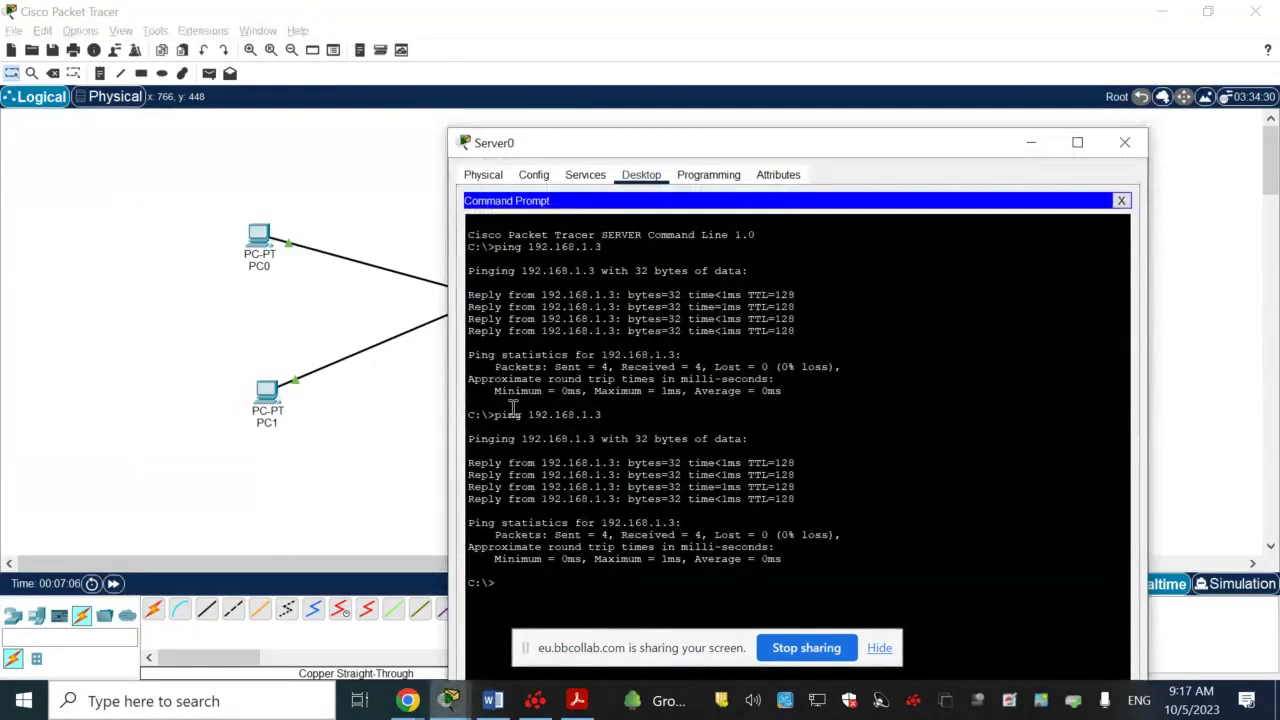
{"action": "left_click", "coordinate": [576, 700]}
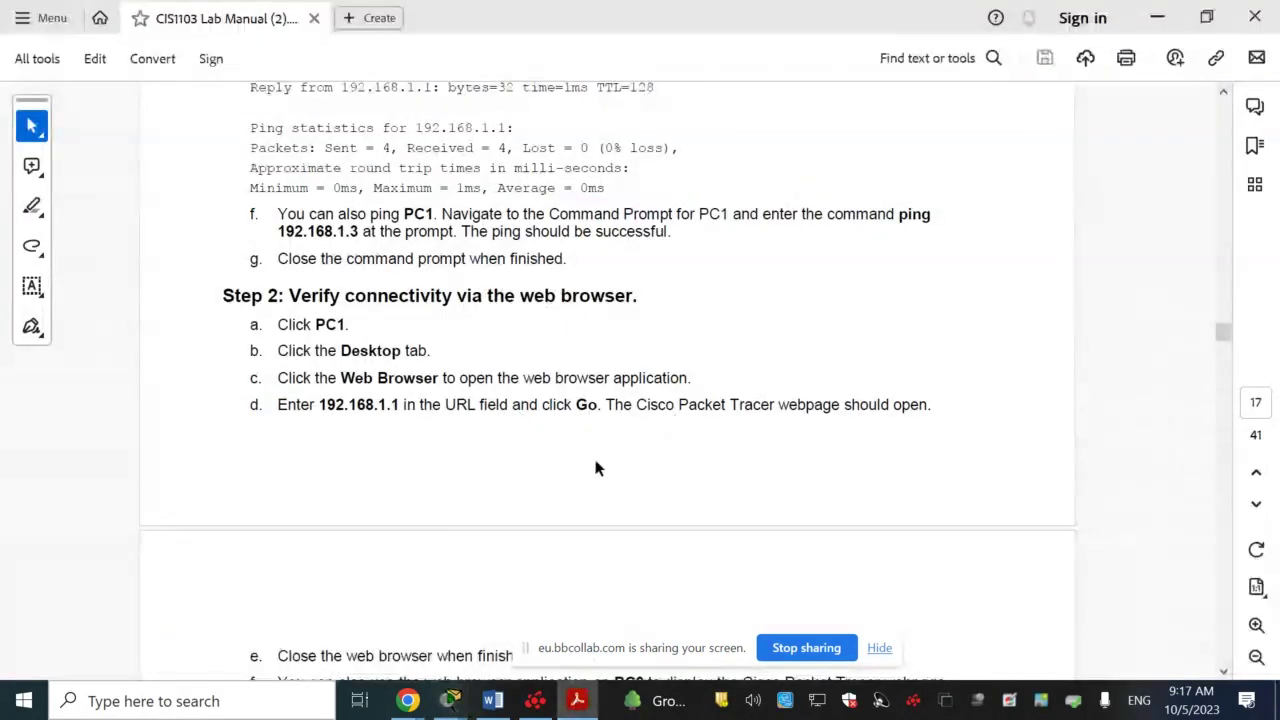
Browse to 192.168.1.1 in PC1's web browser to load Server0's welcome page.
{"action": "key", "text": "alt+Tab"}
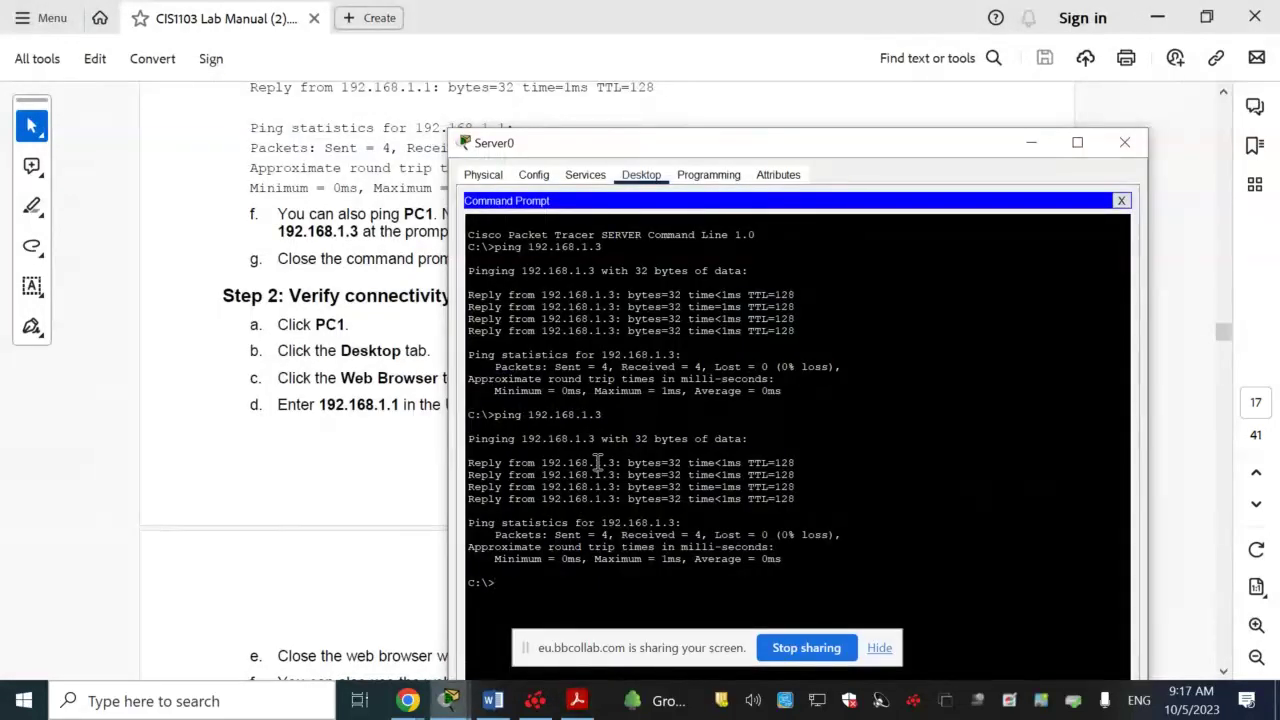
{"action": "left_click", "coordinate": [1124, 142]}
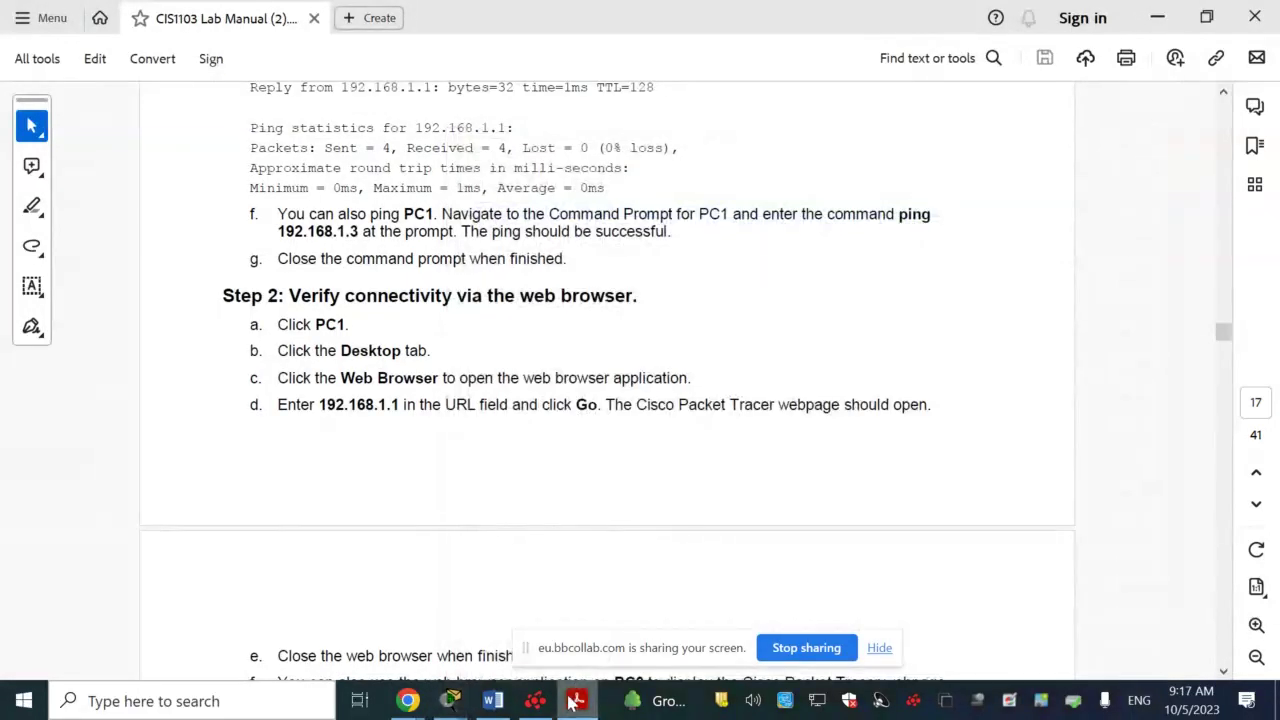
{"action": "left_click", "coordinate": [450, 700]}
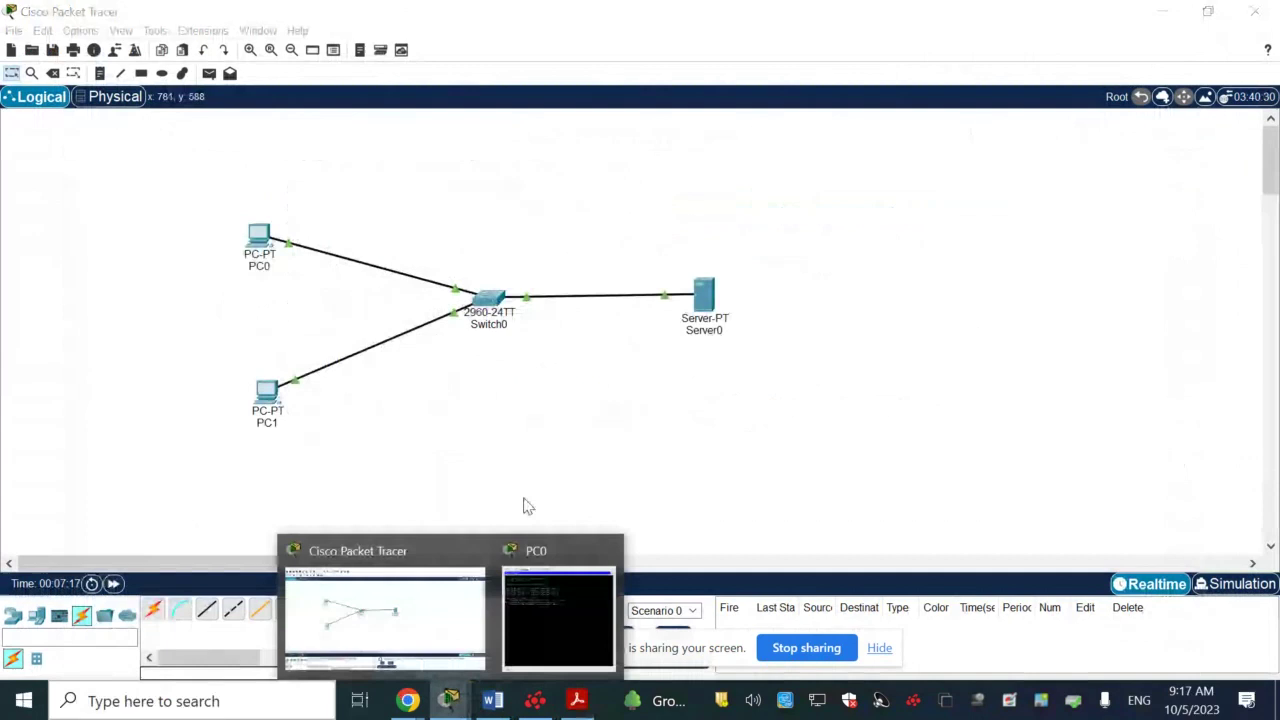
{"action": "left_click", "coordinate": [268, 395]}
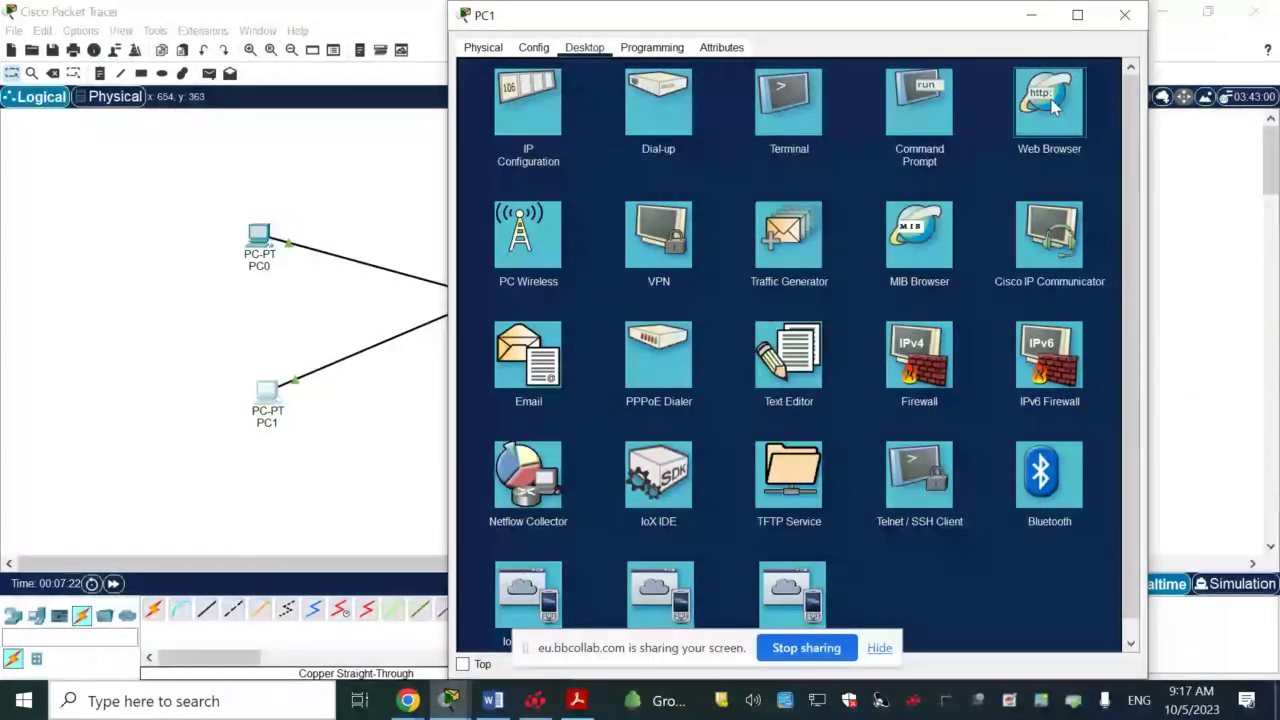
{"action": "left_click", "coordinate": [1050, 105]}
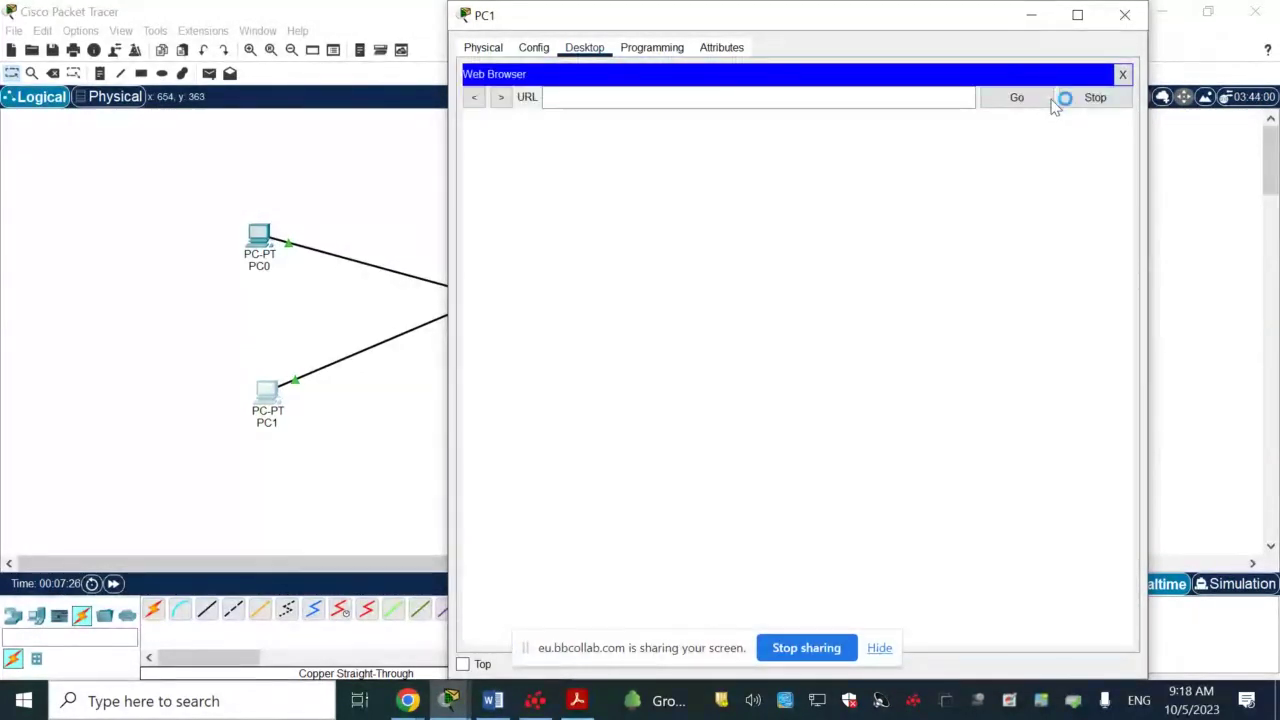
{"action": "left_click", "coordinate": [589, 103]}
{"action": "type", "text": "1"}
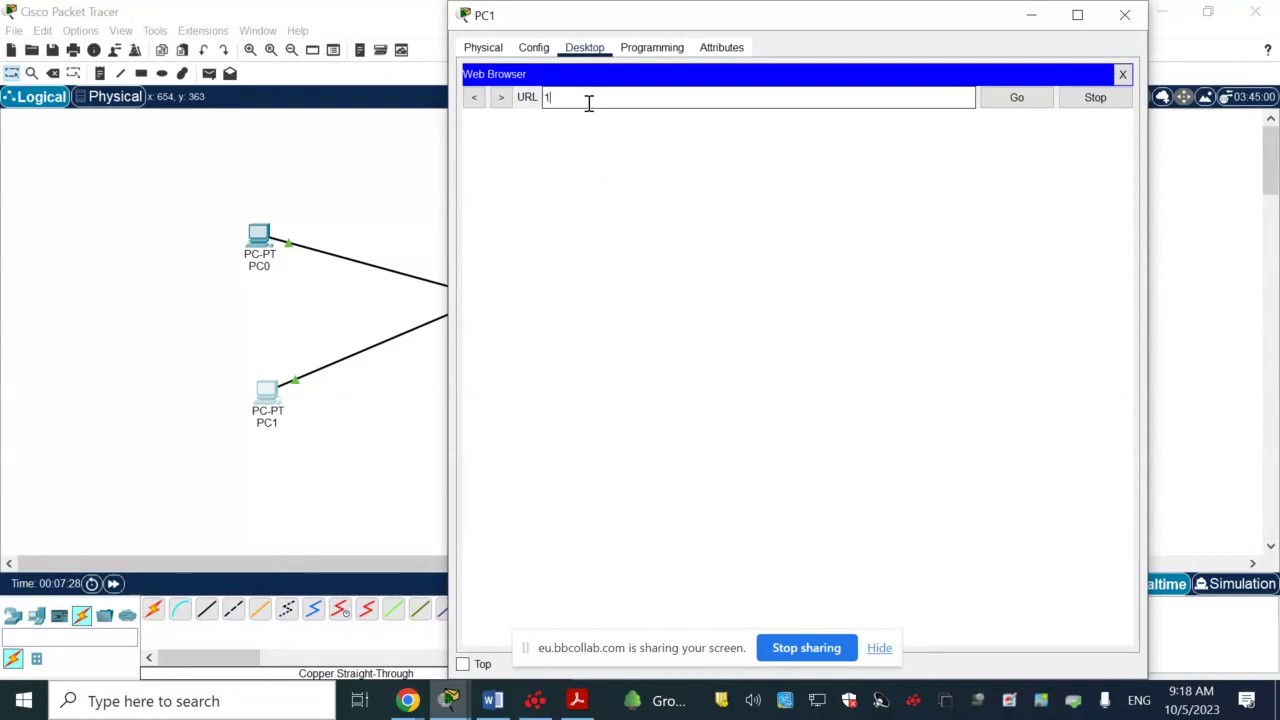
{"action": "type", "text": "http://192.1"}
{"action": "type", "text": "68."}
{"action": "type", "text": "1.1"}
{"action": "key", "text": "Return"}
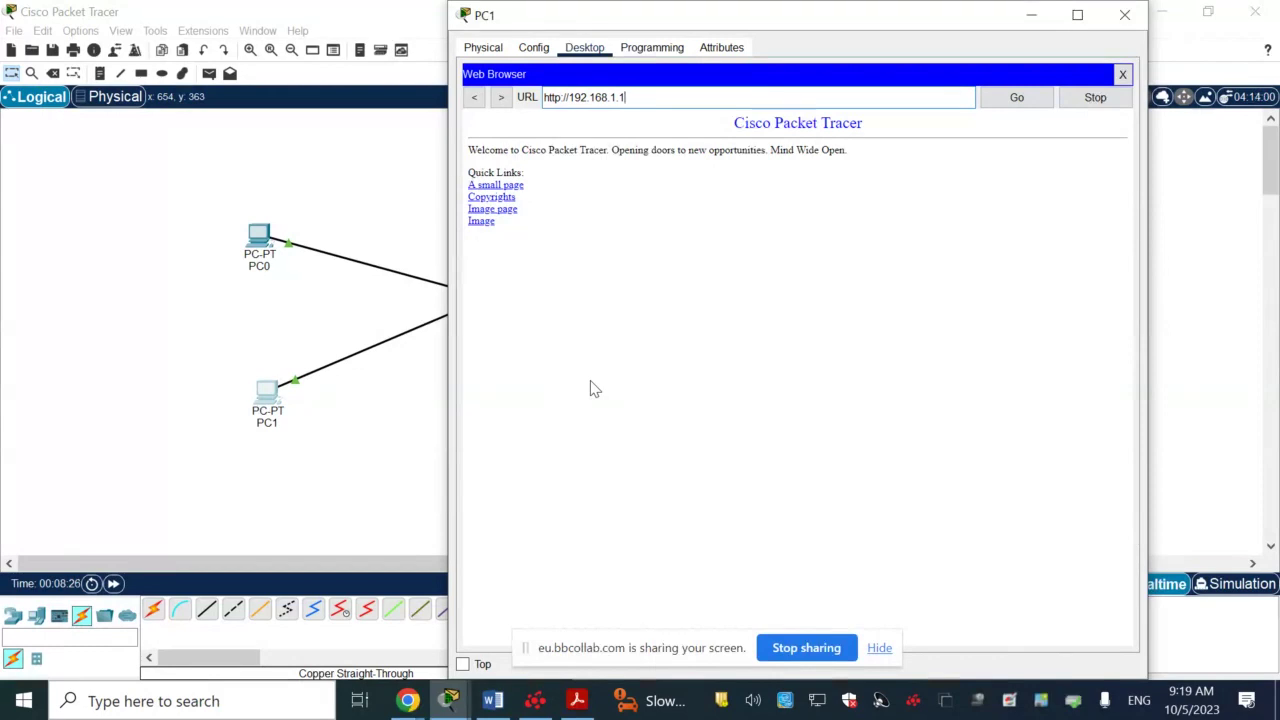
Bring the full four-device topology in front of PC1's browser window.
{"action": "left_click", "coordinate": [354, 390]}
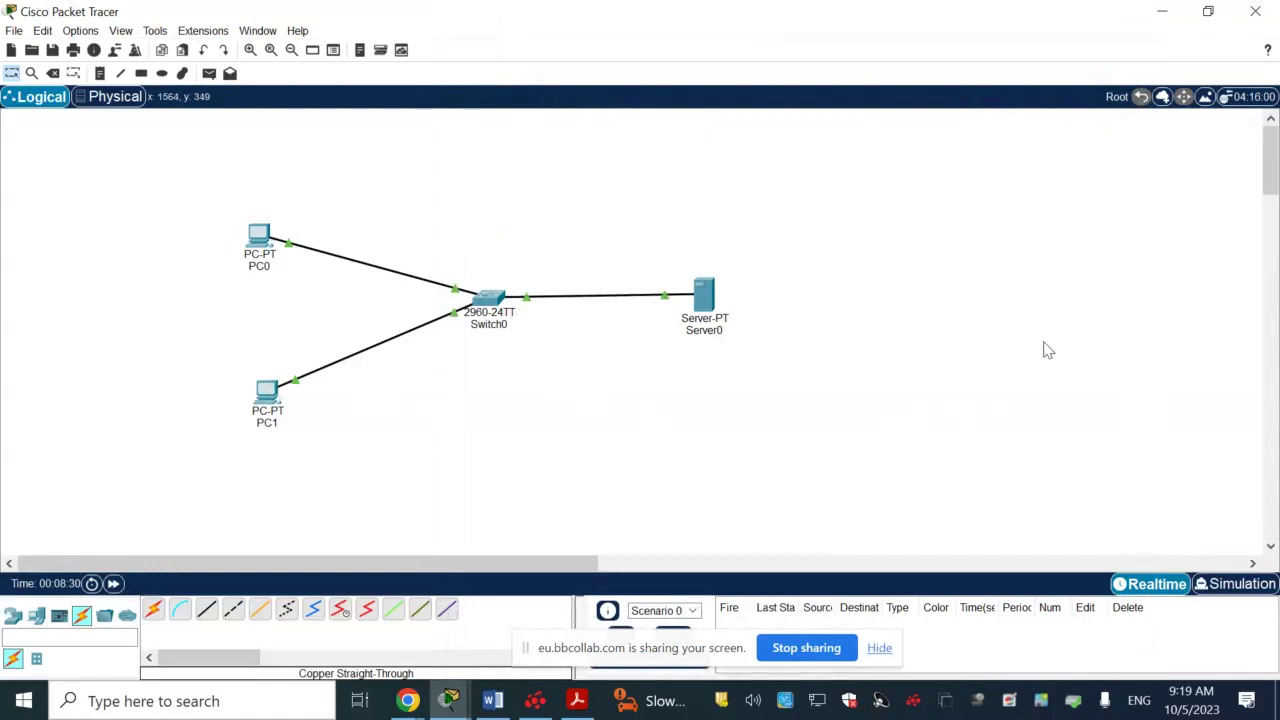